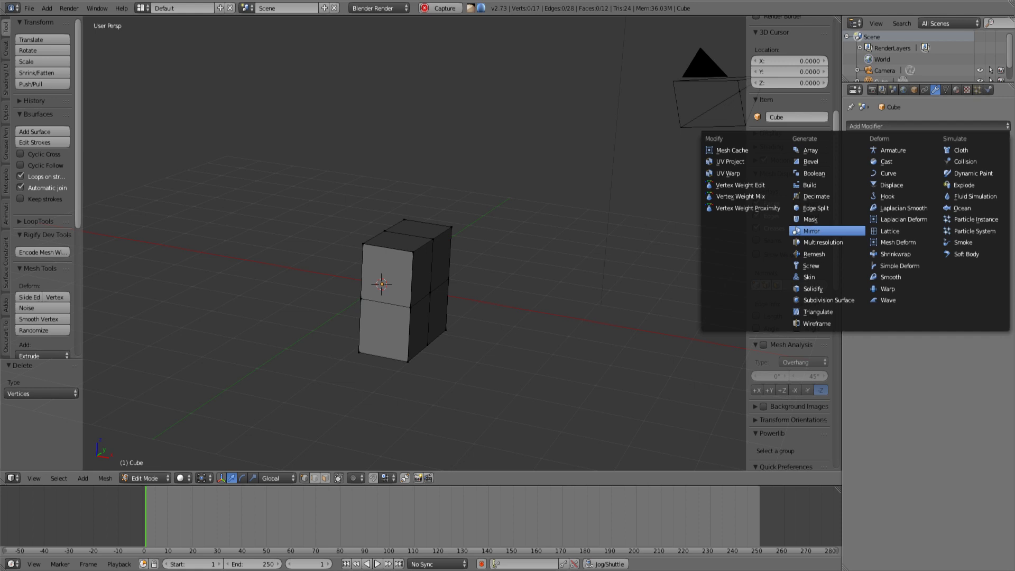
Step: Add an X-axis Mirror modifier with clipping to the half cube, and pull its front corner vertices inward toward the centre
click(812, 231)
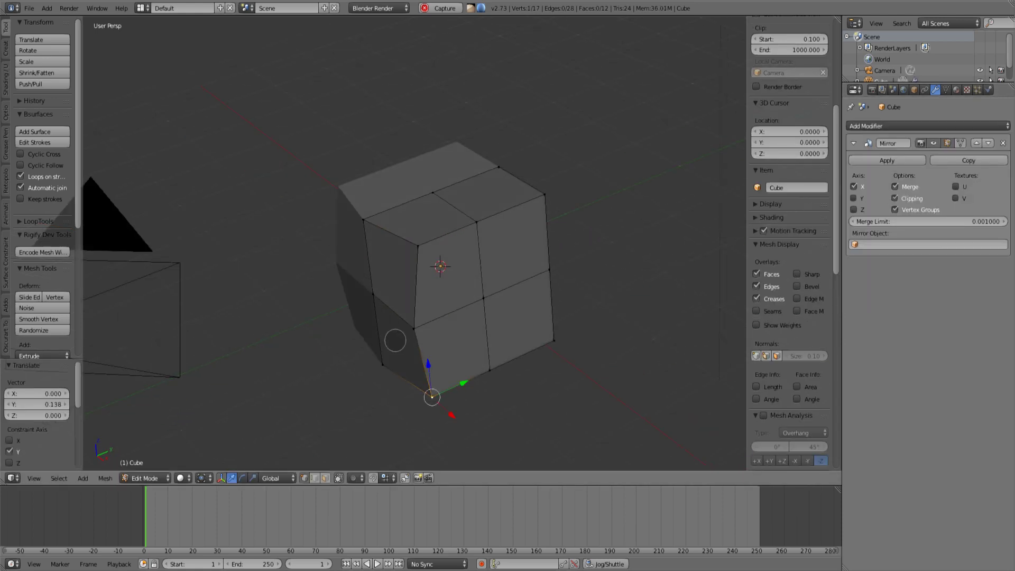
middle_drag(396, 340, 535, 338)
key(KP_3)
right_click(392, 229)
right_click(440, 238)
drag(477, 243, 435, 237)
right_click(431, 321)
drag(468, 325, 426, 320)
middle_drag(426, 320, 418, 275)
right_click(418, 360)
middle_drag(419, 360, 418, 318)
drag(429, 382, 394, 381)
Step: In side view, lower the upper back corner vertex by 0.450 along Z and move it inward along Y
right_click(479, 348)
middle_drag(479, 348, 468, 158)
key(KP_3)
drag(523, 159, 524, 194)
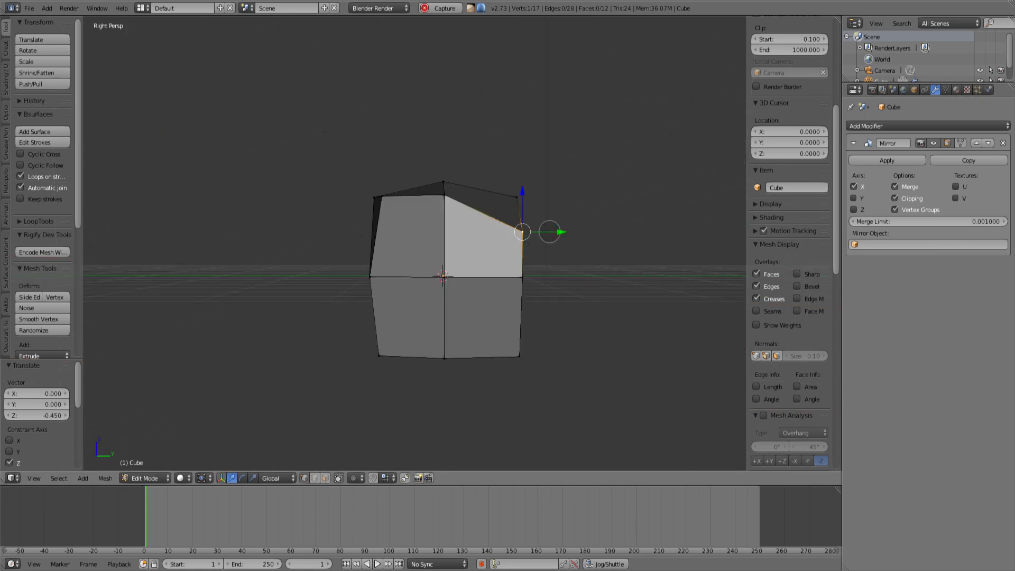
drag(549, 231, 528, 231)
Step: Move the back and bottom vertices inward and upward to round the back and underside of the head
right_drag(523, 278, 503, 279)
right_drag(516, 362, 475, 351)
right_drag(499, 358, 484, 354)
right_drag(444, 359, 432, 352)
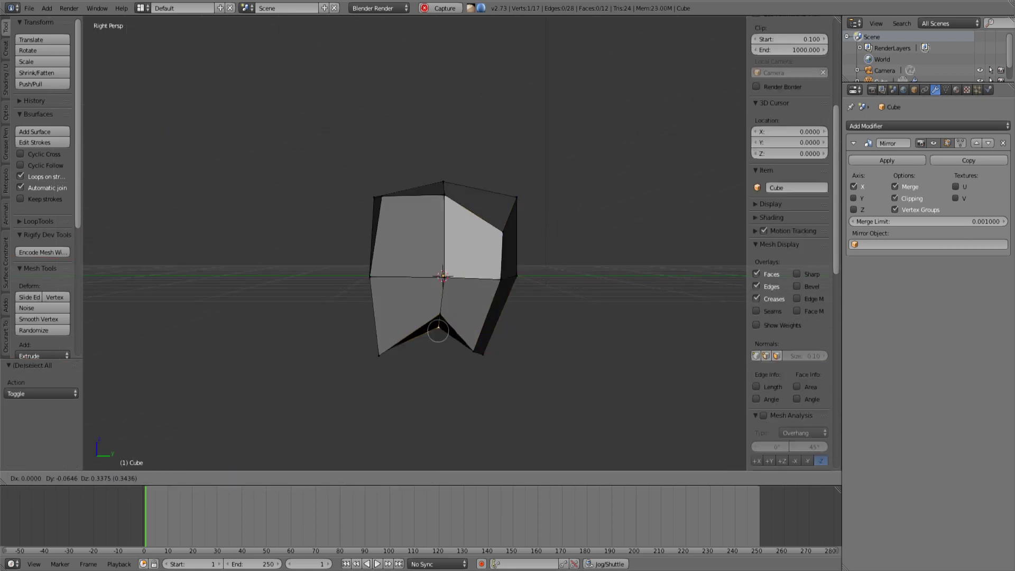
click(483, 324)
right_click(515, 197)
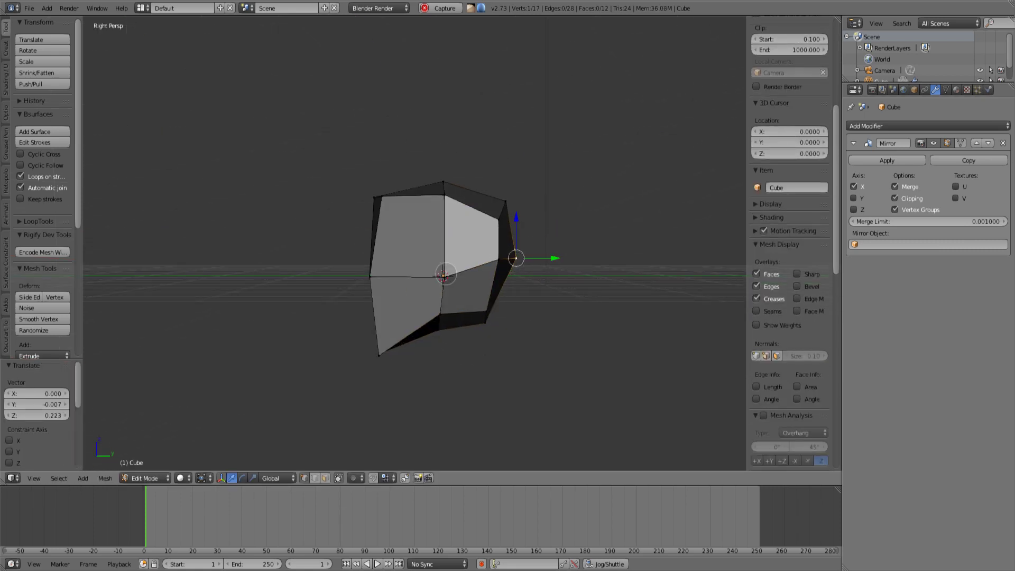
right_drag(446, 274, 448, 273)
Step: Move the front vertices at the top, middle and bottom inward in side view to shape the face
shift+middle_drag(409, 217, 426, 219)
mouse_move(401, 200)
right_down()
mouse_move(400, 213)
mouse_move(412, 210)
right_up()
right_drag(391, 199, 404, 199)
right_drag(388, 278, 402, 277)
right_drag(398, 356, 410, 351)
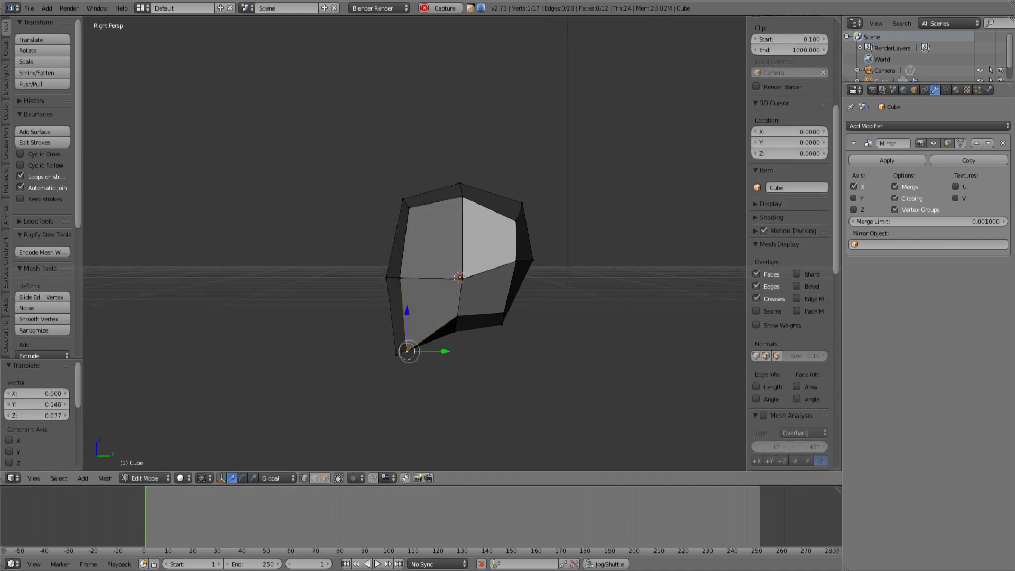
Step: In top view, sketch a rounded head outline beside the mesh with grease pencil and make its strokes red
key(a)
scroll(413, 254, up, 2)
shift+middle_drag(449, 204, 440, 349)
right_click(520, 159)
key(KP_7)
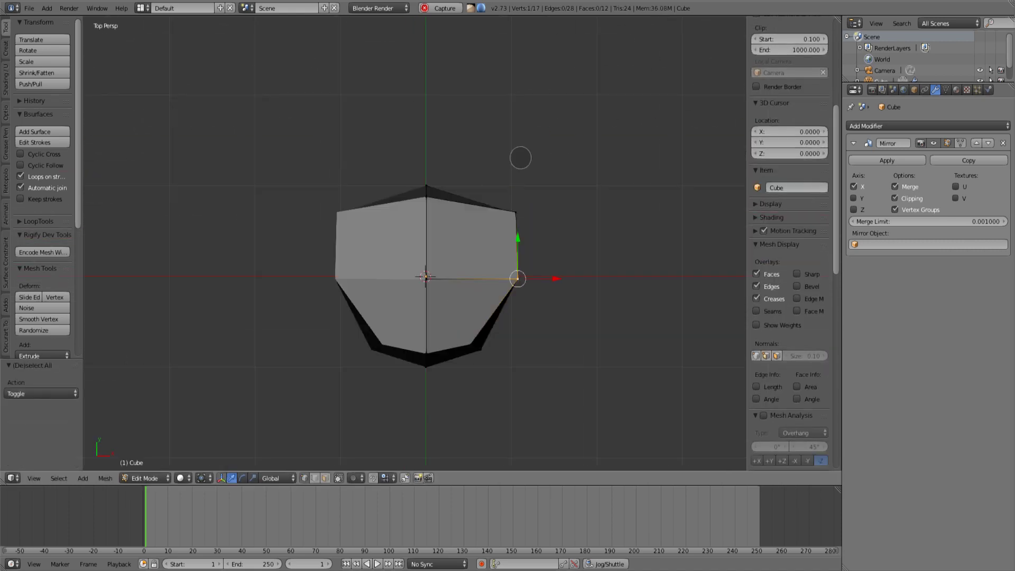
drag(452, 163, 524, 213)
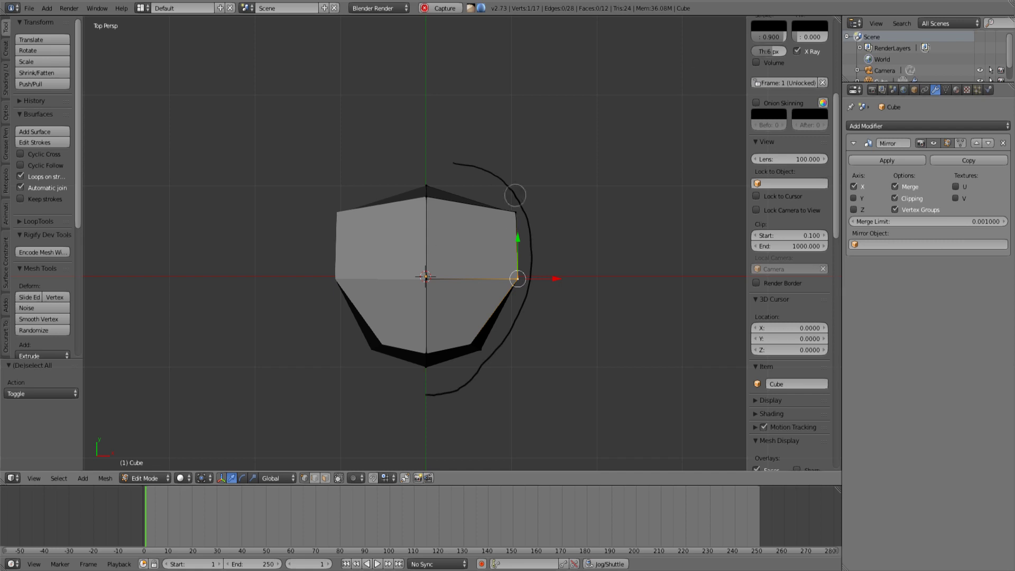
click(769, 26)
click(842, 62)
click(789, 118)
shift+middle_drag(439, 157, 432, 159)
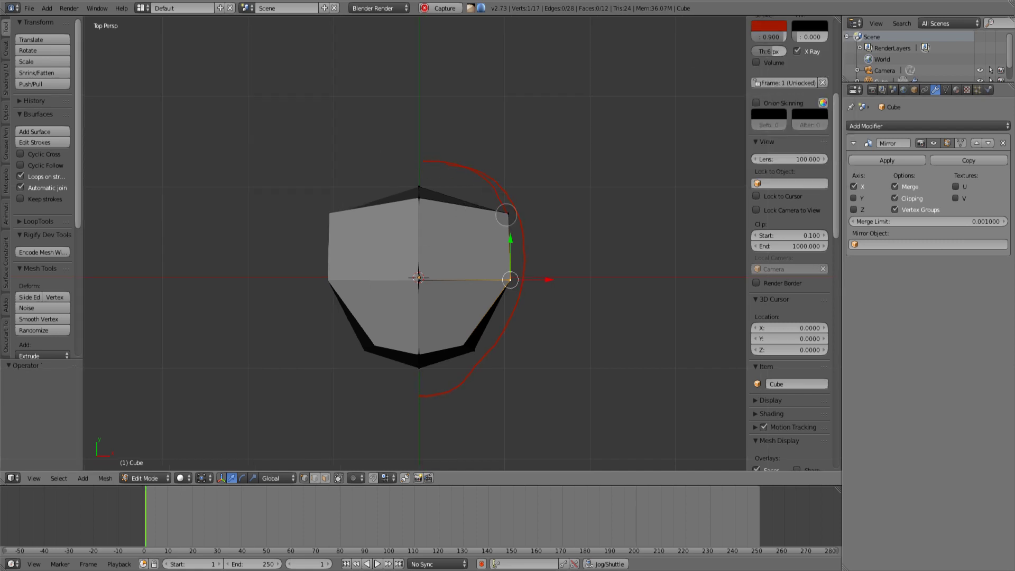
Step: Undo the trial vertex edits and remove the top-view grease pencil layer
right_drag(515, 207, 524, 210)
key(ctrl+z)
key(ctrl+z)
right_click(515, 209)
key(ctrl+z)
key(a)
shift+middle_drag(515, 208, 533, 217)
click(823, 89)
Step: Narrow the head in top view by moving its side and corner vertices inward along X
middle_drag(573, 286, 544, 322)
key(KP_7)
key(g)
key(x)
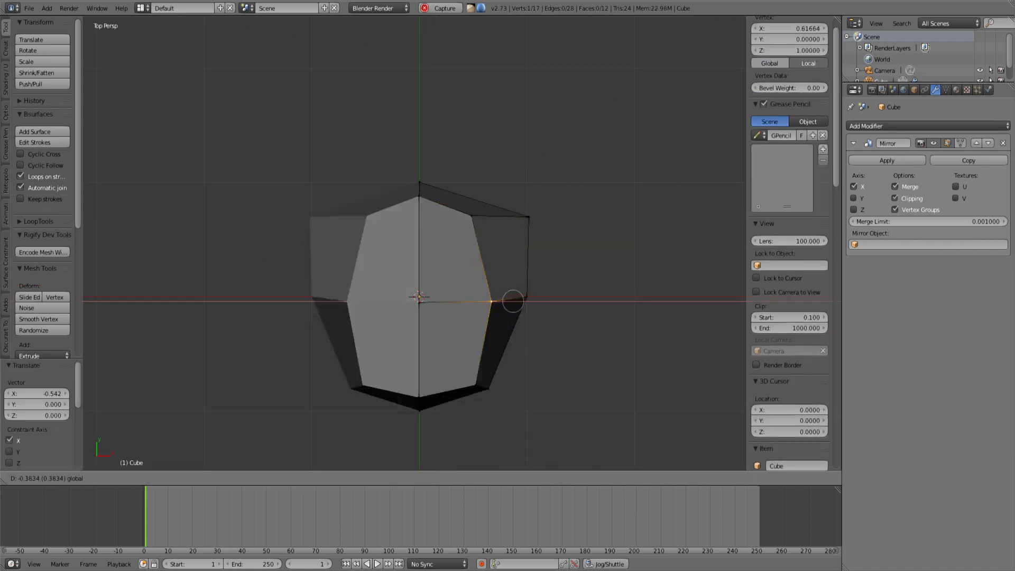
click(515, 301)
right_click(485, 389)
key(g)
key(x)
click(491, 305)
right_click(491, 305)
middle_drag(491, 305, 547, 271)
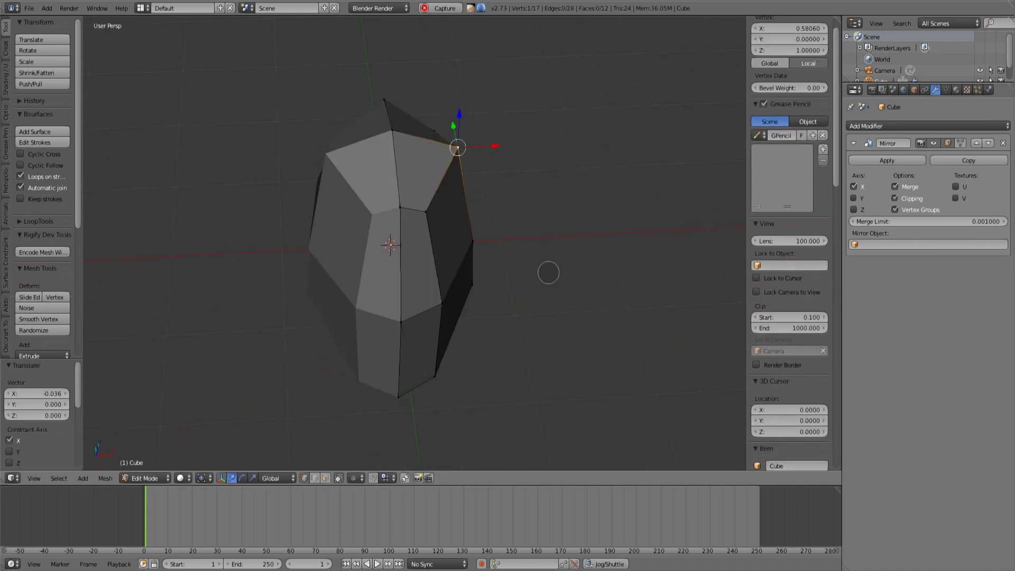
Step: Adjust the side vertices along X, shifting the lower side vertex outward by 0.068
key(KP_7)
key(g)
key(x)
click(463, 258)
shift+right_click(463, 259)
shift+middle_drag(475, 260, 501, 311)
drag(502, 310, 511, 310)
Step: Sketch half of the head's front-view outline with grease pencil, and remove the sketch layer
middle_drag(509, 310, 492, 232)
right_click(509, 249)
key(KP_1)
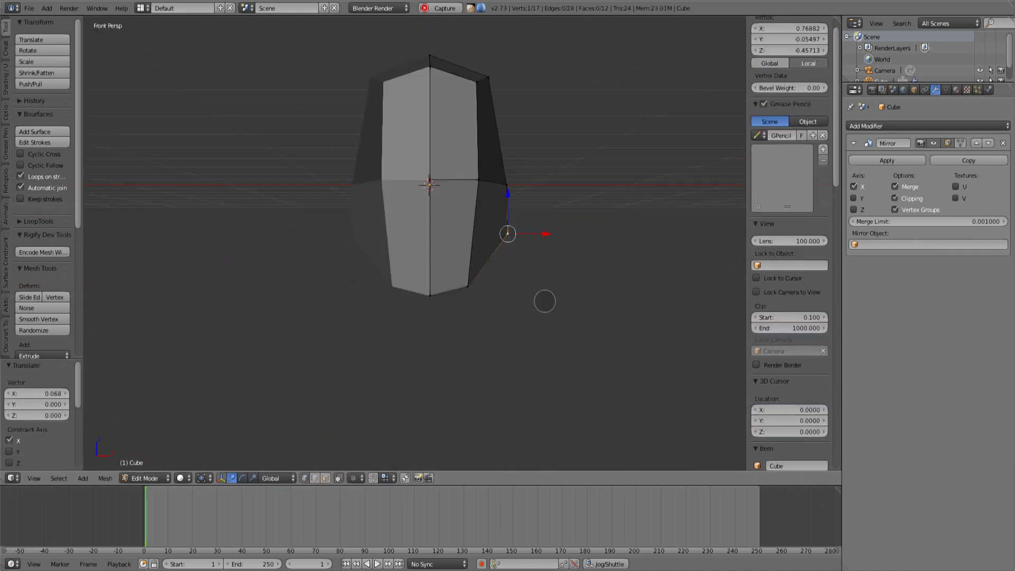
shift+middle_drag(544, 300, 534, 404)
shift+middle_drag(508, 167, 497, 166)
drag(435, 142, 508, 189)
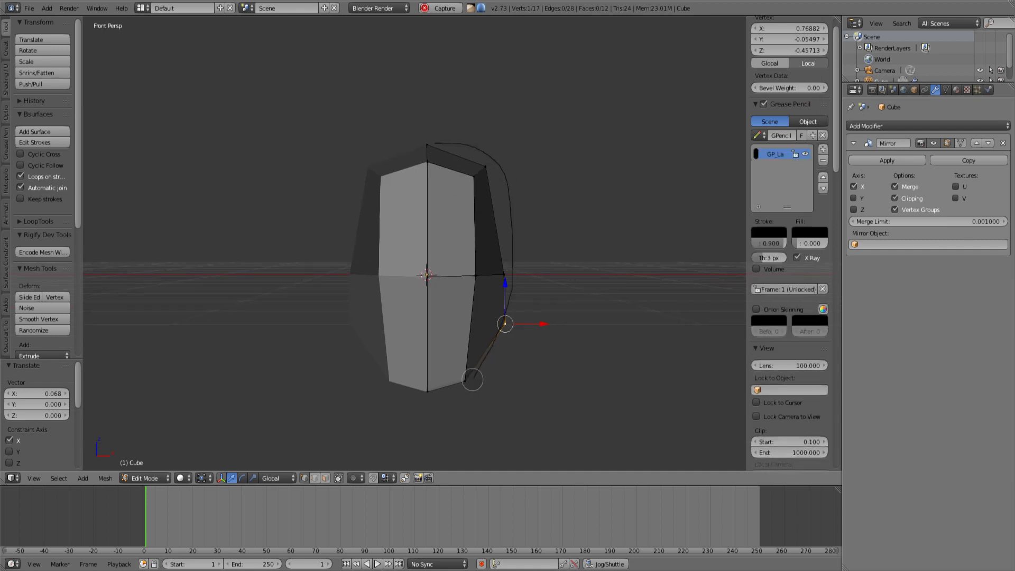
drag(532, 254, 515, 297)
shift+middle_drag(483, 204, 482, 173)
click(823, 160)
Step: Redraw a tapered front-view head outline over the mesh, and remove that sketch layer as well
mouse_move(440, 121)
shift+middle_down()
mouse_move(393, 131)
mouse_move(434, 163)
shift+middle_up()
drag(412, 128, 482, 234)
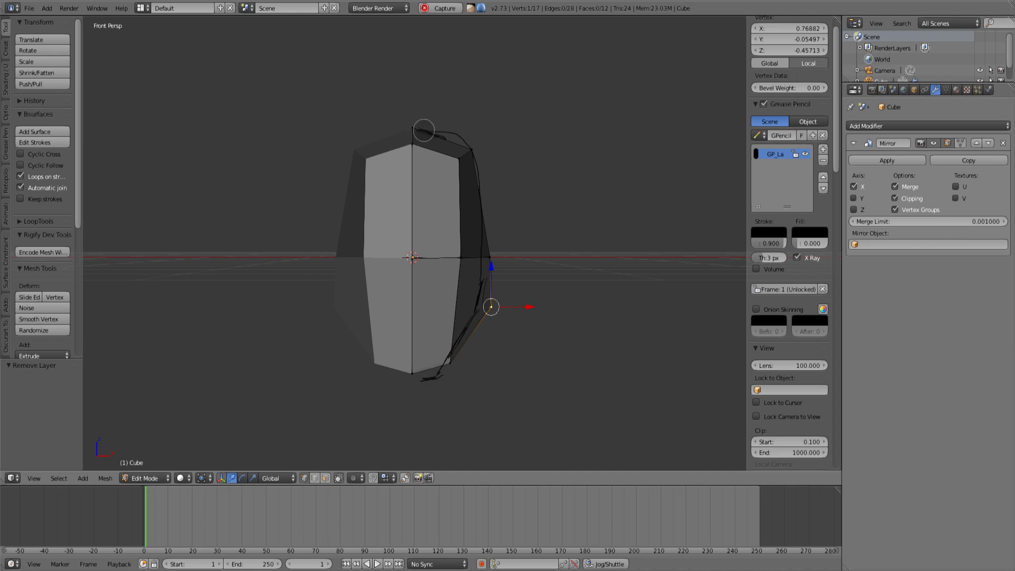
middle_drag(457, 205, 478, 225)
click(823, 160)
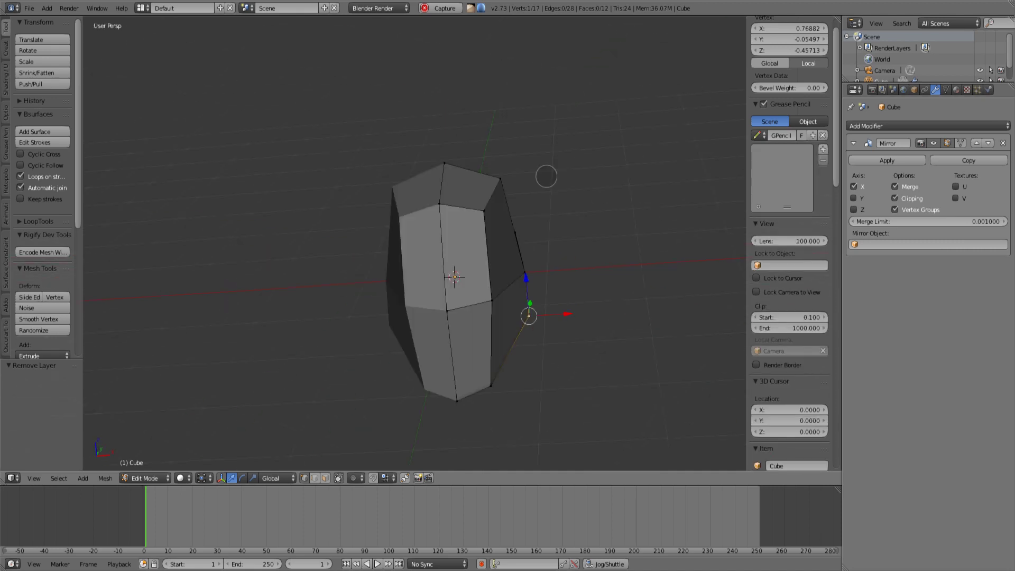
Step: In front view, move the middle and lower side vertices inward along X
key(KP_1)
right_click(529, 281)
drag(566, 281, 546, 280)
right_click(528, 327)
drag(567, 329, 547, 329)
Step: Move the upper side vertex inward along X to taper the head's side
middle_drag(508, 265, 369, 281)
key(KP_1)
right_click(528, 191)
drag(550, 190, 522, 190)
middle_drag(571, 251, 506, 267)
key(a)
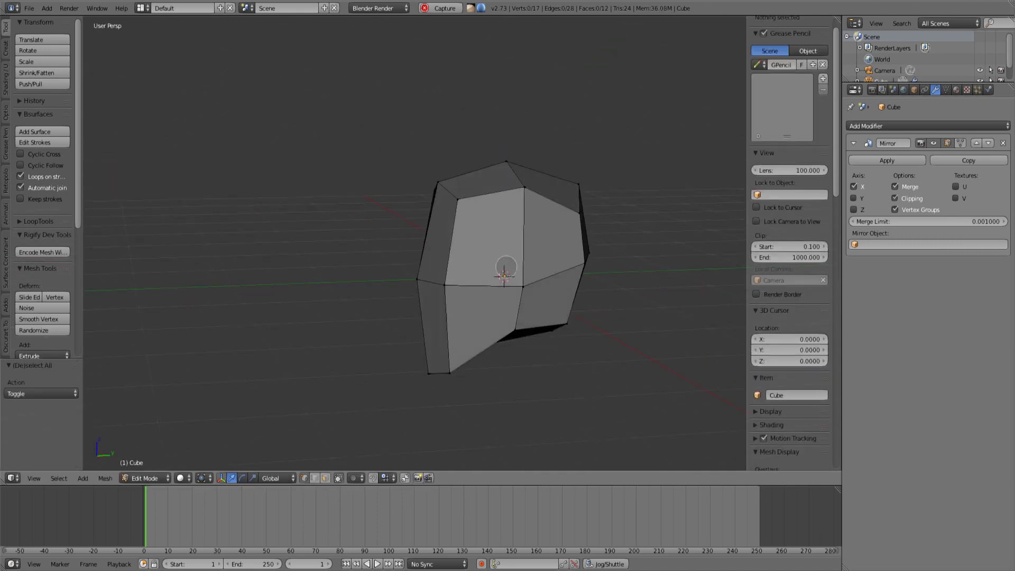
Step: Sketch a two-by-two proportion frame with notes around the head in side view, using dark red grease pencil
key(KP_3)
shift+middle_drag(458, 242, 447, 204)
drag(337, 115, 493, 116)
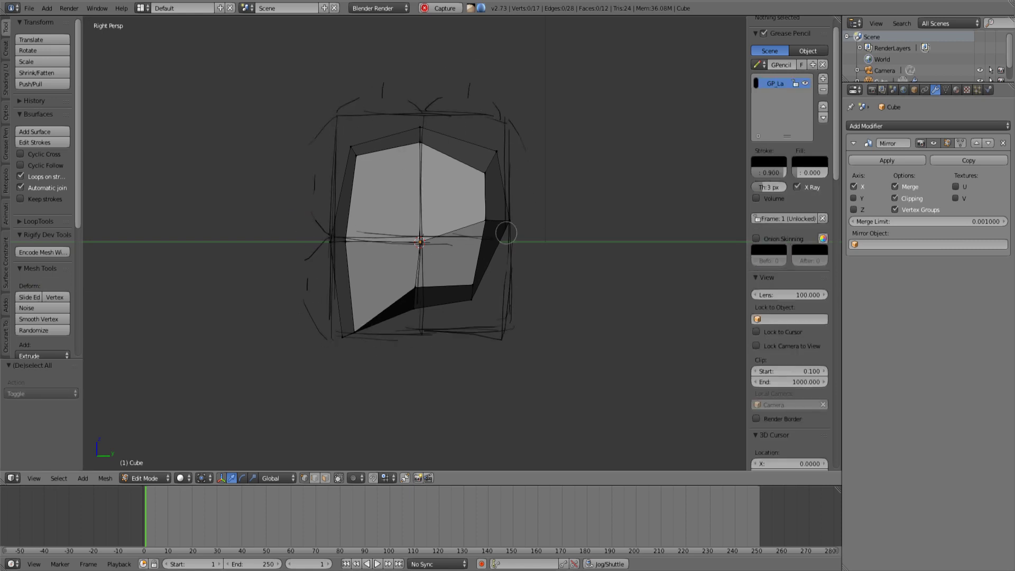
shift+scroll(427, 197, up, 7)
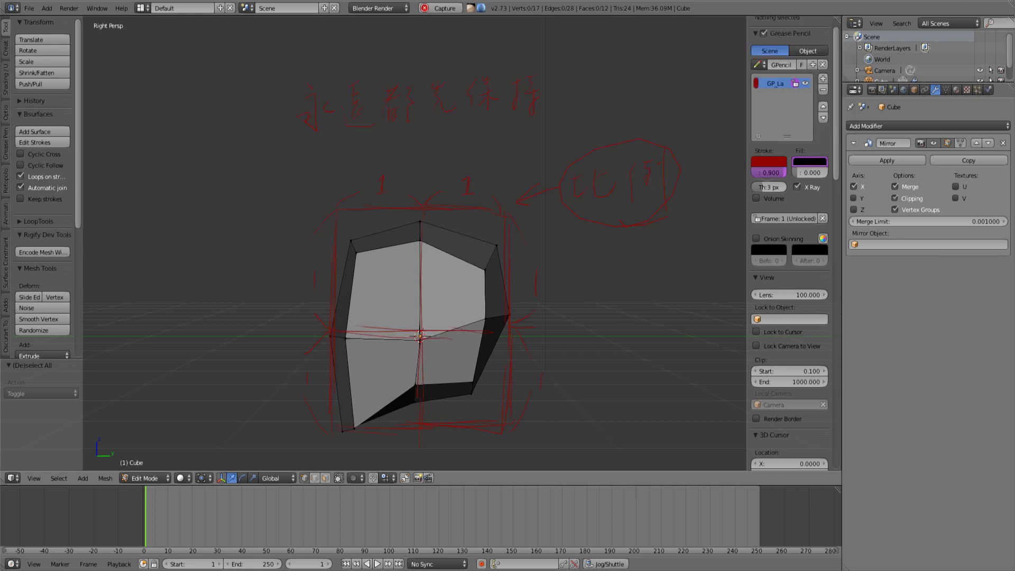
key(KP_1)
middle_drag(525, 245, 503, 312)
right_click(371, 312)
shift+right_click(394, 306)
key(KP_3)
drag(389, 256, 390, 246)
shift+middle_drag(432, 157, 355, 255)
key(ctrl+z)
key(Tab)
click(395, 166)
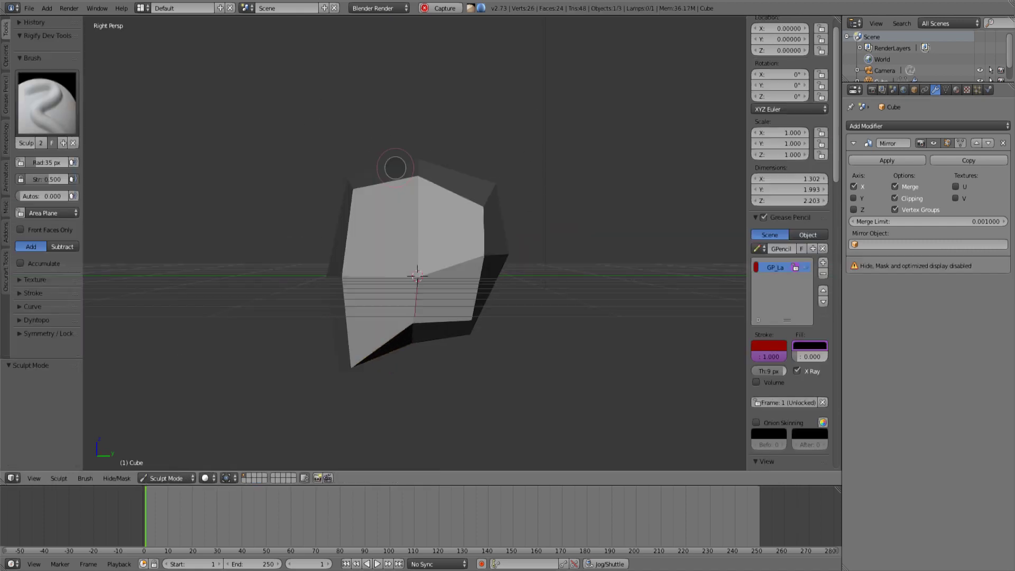
middle_drag(394, 175, 360, 252)
key(Tab)
click(449, 257)
Step: Bevel the centre vertex on the underside of the head to open a face for the neck
middle_drag(439, 270, 408, 201)
right_click(388, 280)
mouse_move(363, 242)
shift+middle_down()
mouse_move(360, 188)
mouse_move(414, 255)
shift+middle_up()
key(ctrl+shift+b)
click(366, 219)
Step: Switch to face selection and extrude the new underside face downward and back as the neck
key(ctrl+Tab)
key(3)
key(KP_3)
key(e)
click(430, 355)
key(a)
key(Tab)
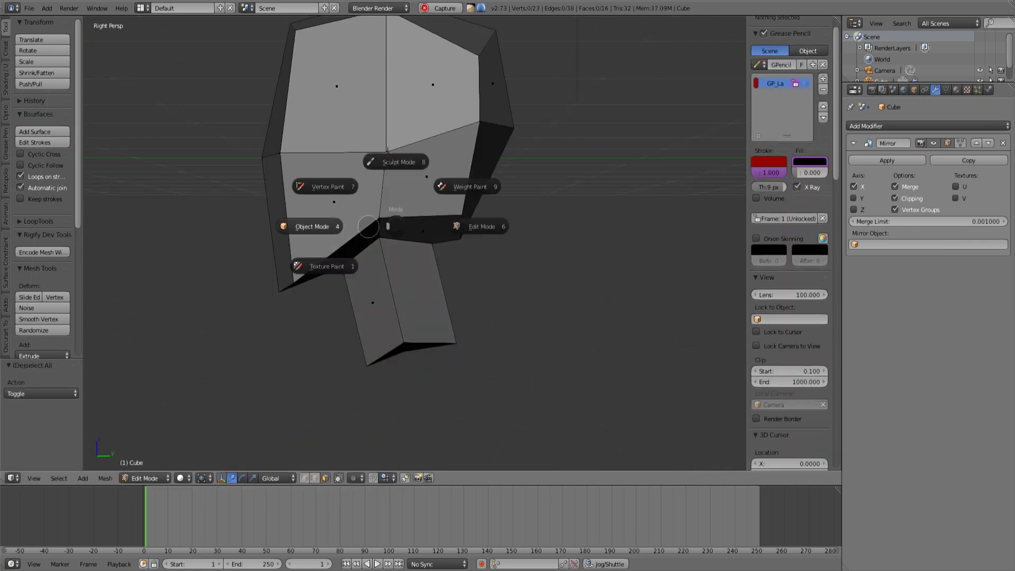
Step: Reposition vertices at the neck's lower end, moving the back one upward and backward in side view
scroll(460, 256, up, 2)
middle_drag(505, 182, 397, 290)
right_click(418, 253)
key(g)
click(408, 221)
key(KP_3)
right_click(488, 270)
key(g)
click(536, 221)
Step: Refine the neck's vertices, moving the lower front centre vertex forward and down
right_click(498, 132)
click(512, 123)
key(a)
right_click(449, 275)
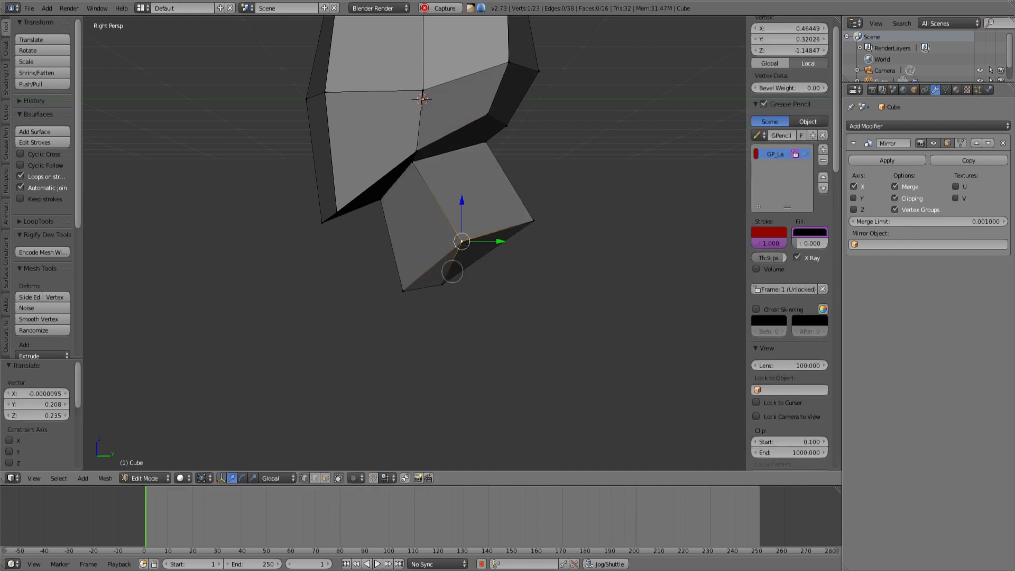
right_click(382, 201)
key(g)
click(365, 216)
middle_drag(412, 211, 505, 212)
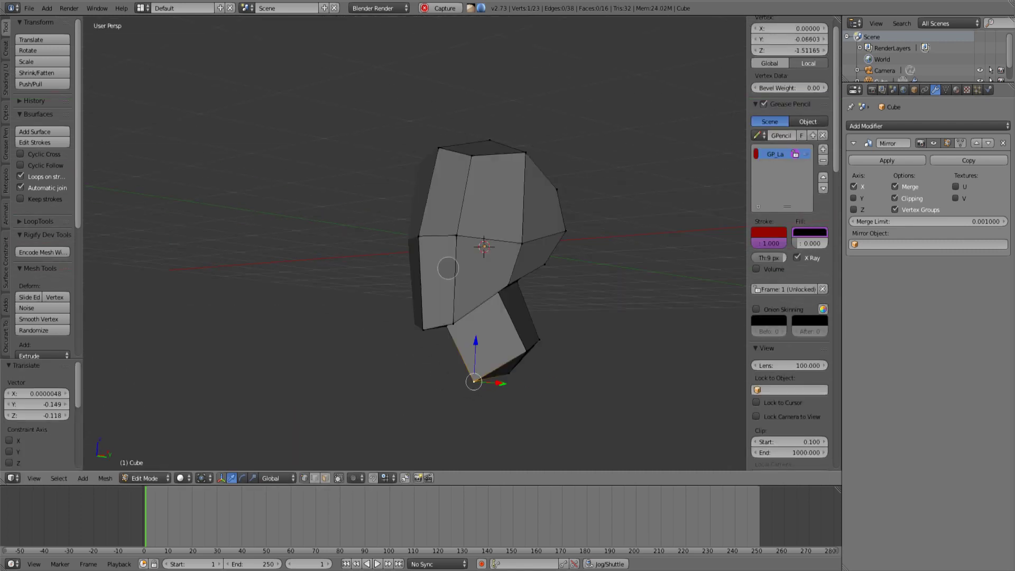
Step: Return to Object Mode and show the grease pencil layer again in front view
key(Tab)
mouse_move(449, 265)
middle_down()
mouse_move(442, 249)
mouse_move(431, 254)
mouse_move(460, 259)
middle_up()
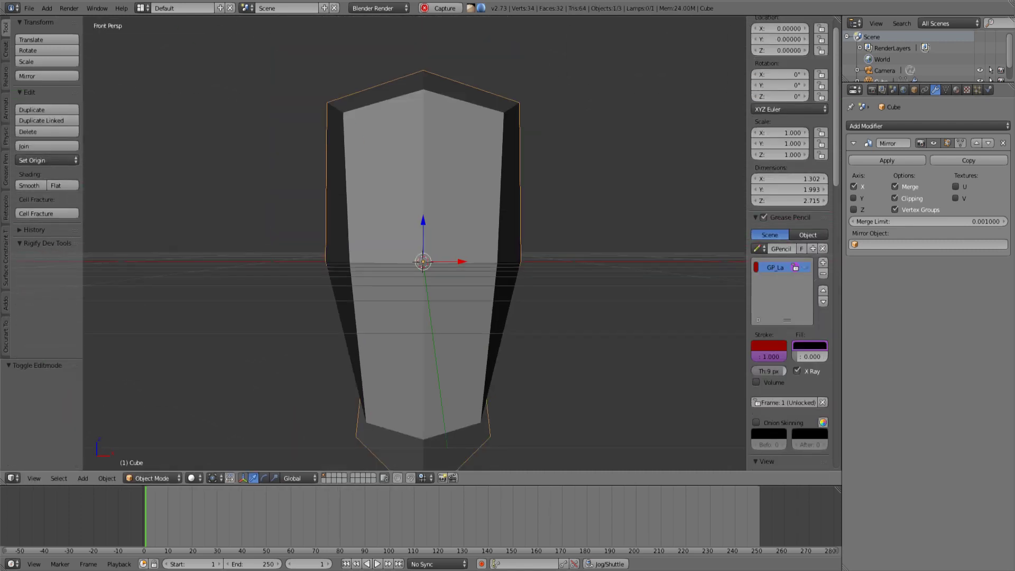
click(806, 267)
scroll(476, 248, down, 4)
mouse_move(534, 232)
middle_down()
mouse_move(467, 236)
mouse_move(571, 170)
middle_up()
key(KP_1)
Step: Erase the red grease pencil strokes around the head
click(7, 77)
click(7, 108)
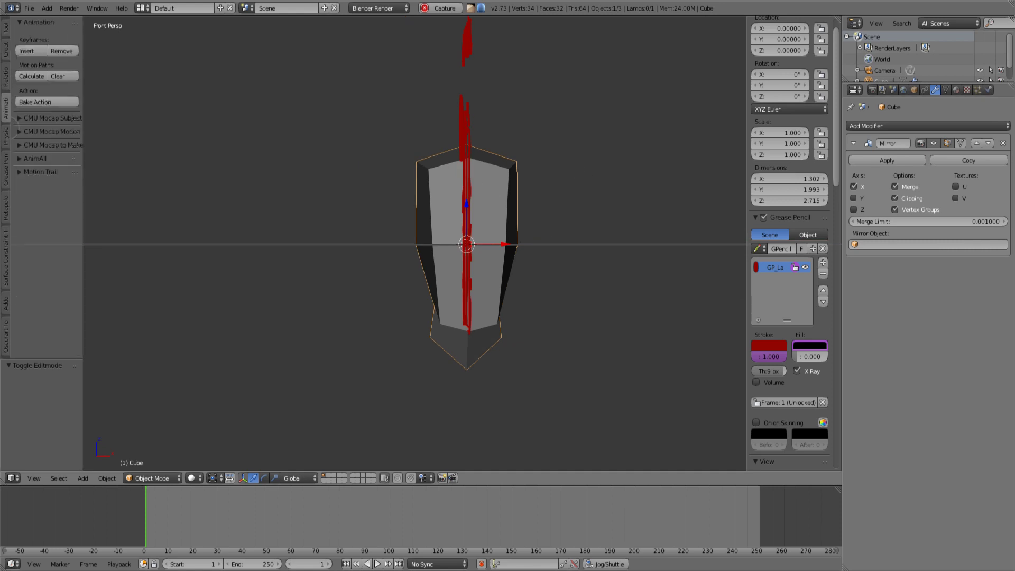
click(6, 136)
click(6, 28)
click(6, 170)
mouse_move(449, 211)
middle_down()
mouse_move(401, 197)
mouse_move(417, 151)
middle_up()
click(52, 51)
drag(431, 125, 447, 136)
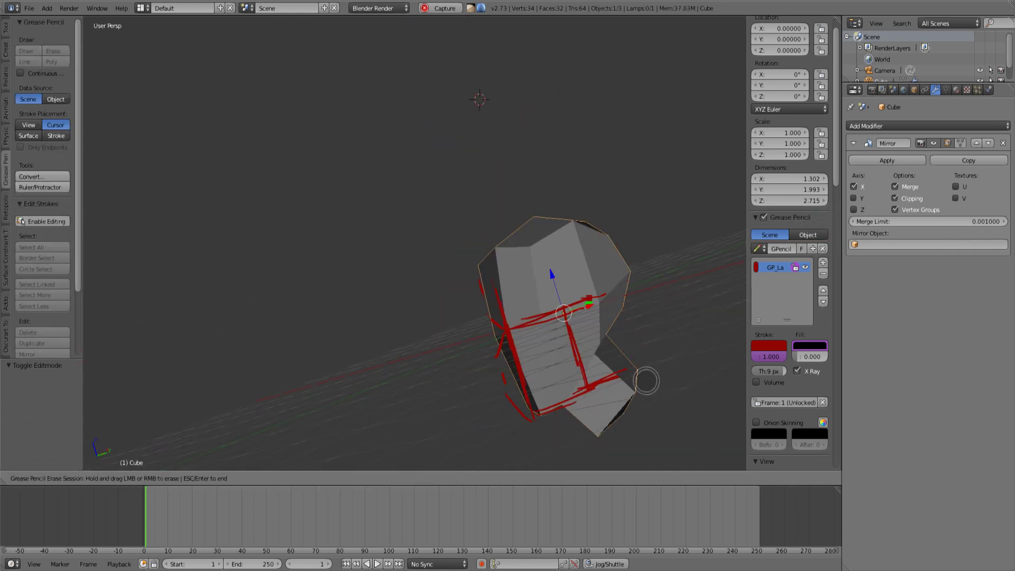
drag(647, 381, 492, 310)
key(Escape)
Step: Turn off the grid floor display and view the head from the front
mouse_move(396, 175)
middle_down()
mouse_move(442, 213)
mouse_move(463, 163)
middle_up()
key(KP_1)
scroll(466, 162, up, 3)
drag(836, 169, 836, 297)
click(769, 357)
drag(836, 251, 836, 320)
click(757, 237)
middle_drag(629, 265, 425, 260)
key(KP_1)
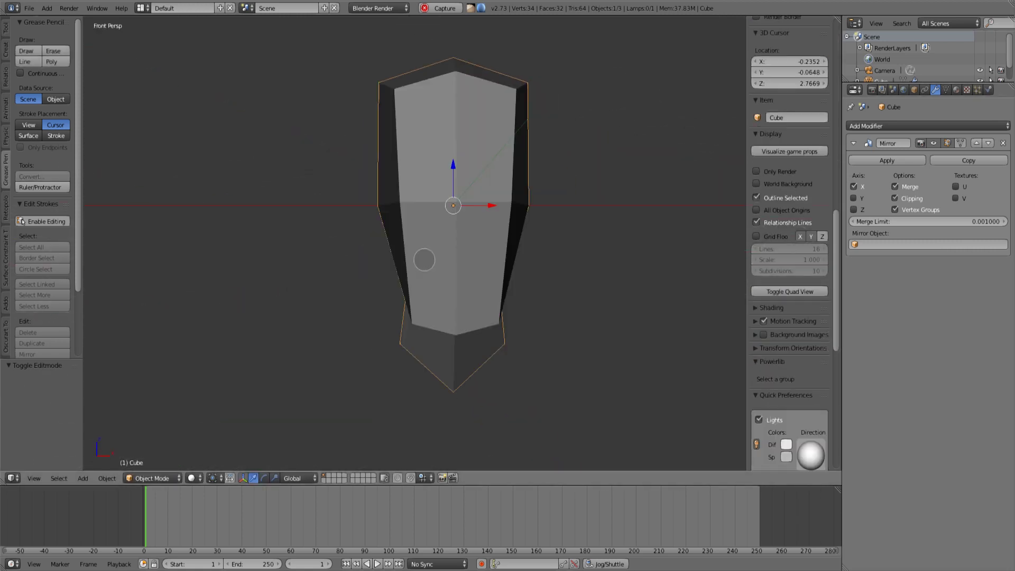
Step: Set the grease pencil stroke placement to Surface and draw red proportion marks on the face with a front face sketch beside it
click(28, 135)
scroll(455, 217, up, 3)
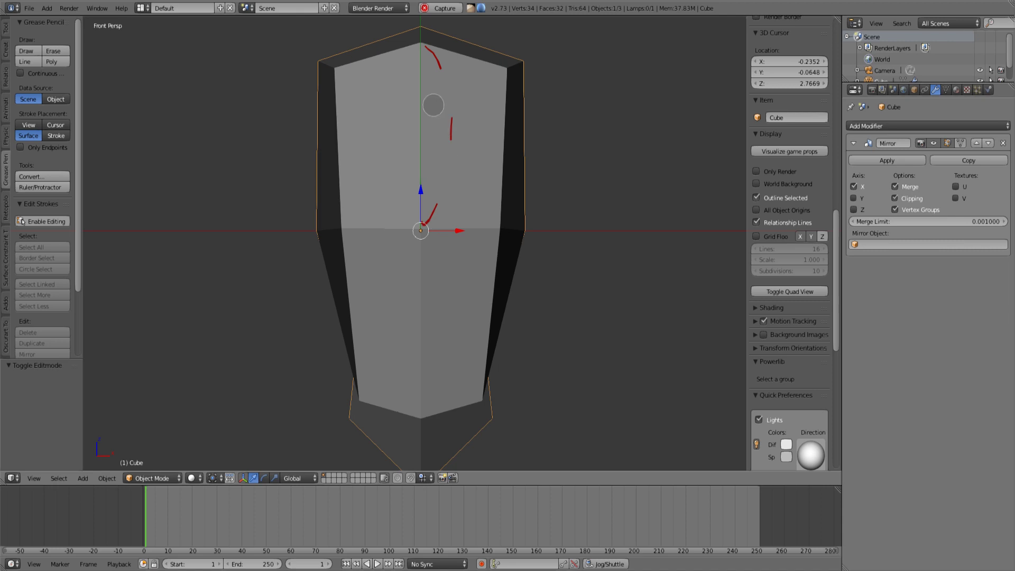
shift+middle_drag(501, 241, 457, 264)
drag(398, 150, 405, 142)
drag(398, 166, 411, 165)
drag(397, 370, 404, 365)
drag(398, 384, 412, 379)
shift+middle_drag(426, 292, 378, 269)
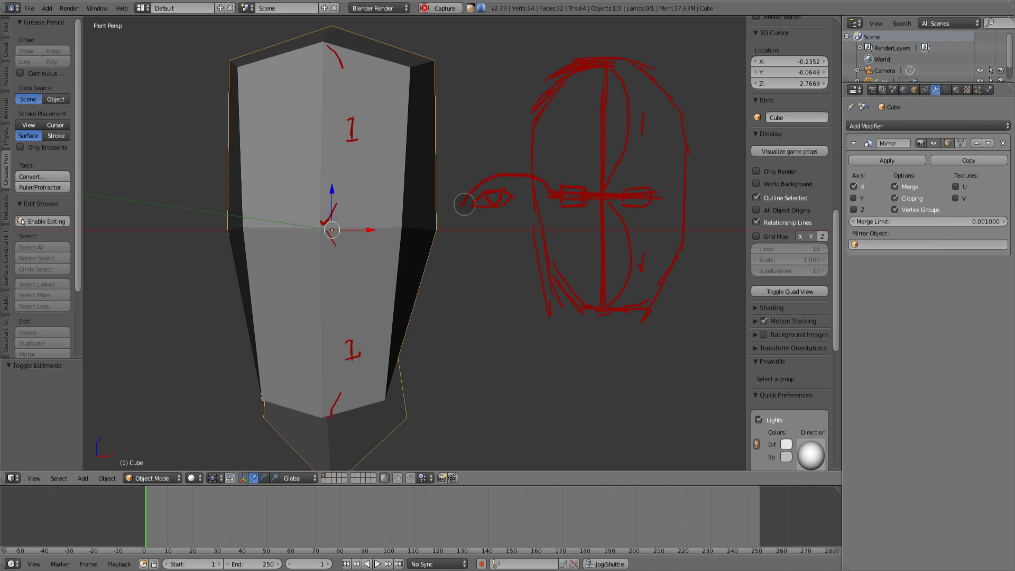
Step: Switch the head object to Sculpt Mode and show the sculpting brush settings
mouse_move(437, 165)
middle_down()
mouse_move(389, 172)
mouse_move(415, 168)
middle_up()
key(Tab)
click(492, 166)
middle_drag(455, 196, 413, 220)
click(6, 139)
click(6, 177)
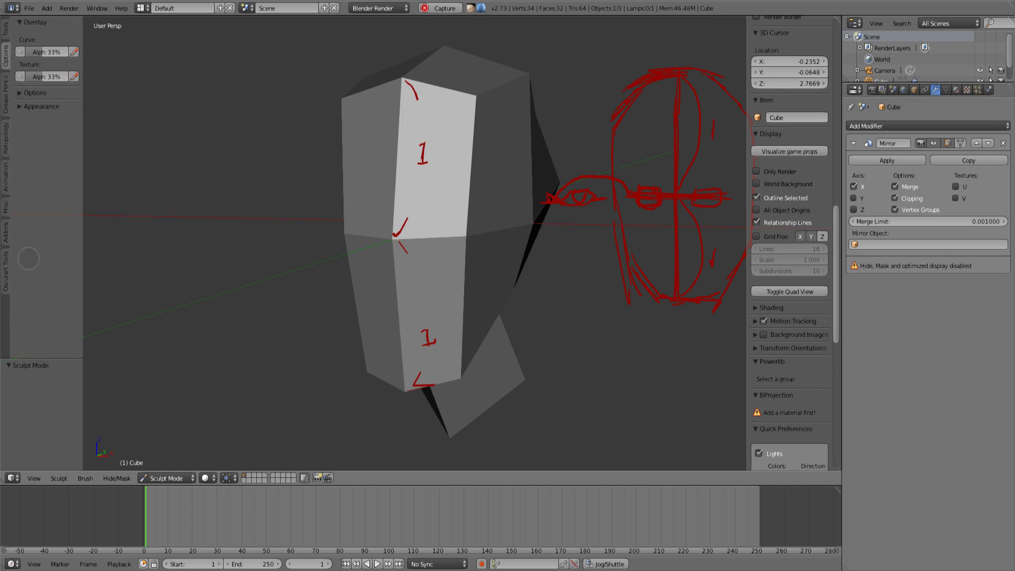
click(6, 28)
click(43, 337)
scroll(456, 201, down, 2)
key(ctrl+z)
middle_drag(454, 186, 420, 213)
Step: Apply the Mirror modifier and enable dynamic topology for sculpting the head
click(888, 159)
click(42, 337)
scroll(38, 330, down, 4)
scroll(43, 318, down, 1)
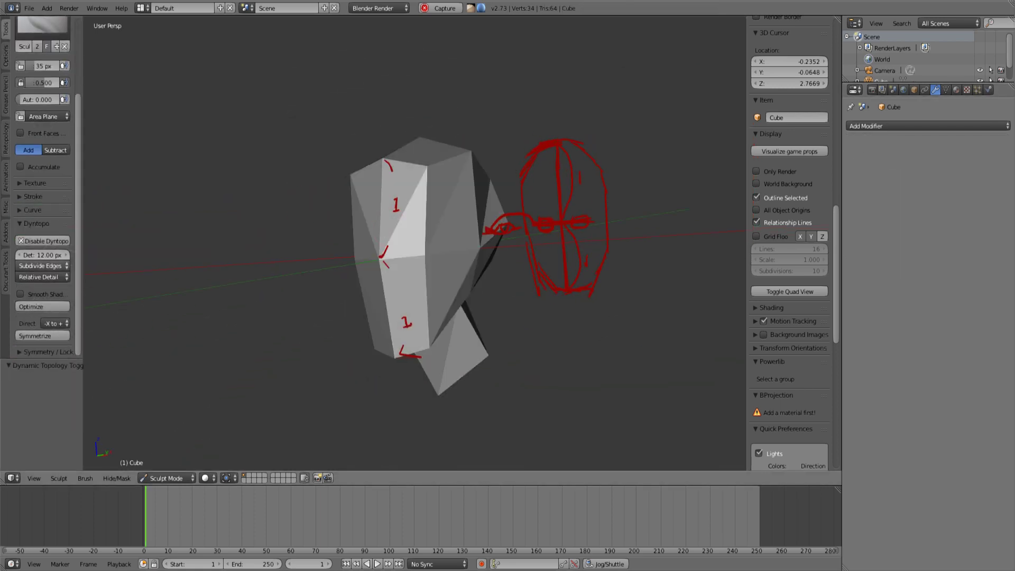
Step: Choose the Grab brush, adjust its radius and check the head from the front and right
scroll(43, 317, down, 5)
mouse_move(365, 228)
middle_down()
mouse_move(399, 234)
mouse_move(439, 259)
mouse_move(418, 260)
middle_up()
key(g)
key(f)
key(KP_1)
scroll(437, 259, up, 3)
key(KP_3)
key(KP_1)
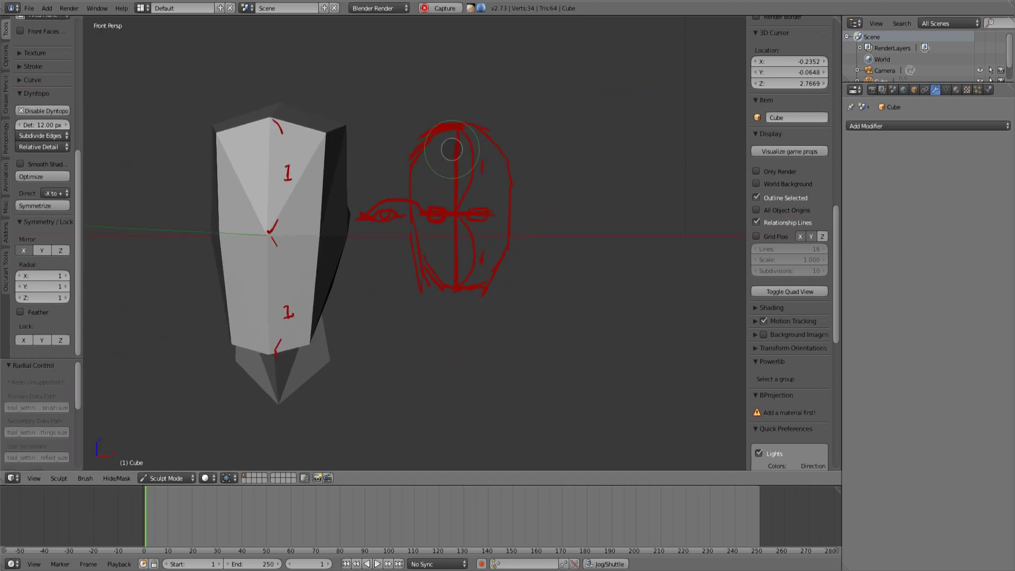
Step: Annotate the head's profile in right view with a vertical line divided into thirds and the labels 額頭 and 下巴
middle_drag(444, 155, 318, 153)
key(KP_3)
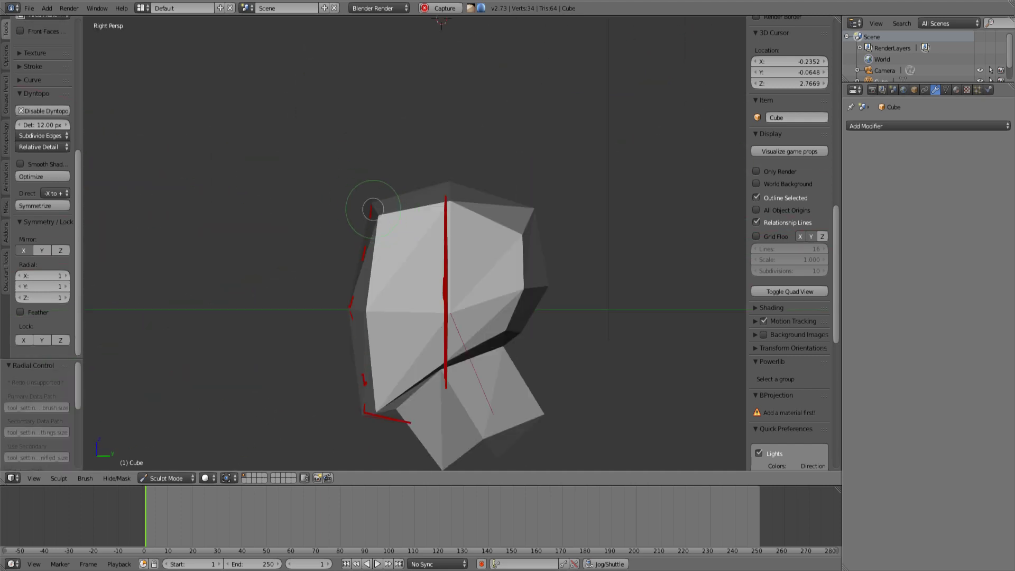
drag(305, 181, 316, 227)
shift+middle_drag(385, 256, 381, 207)
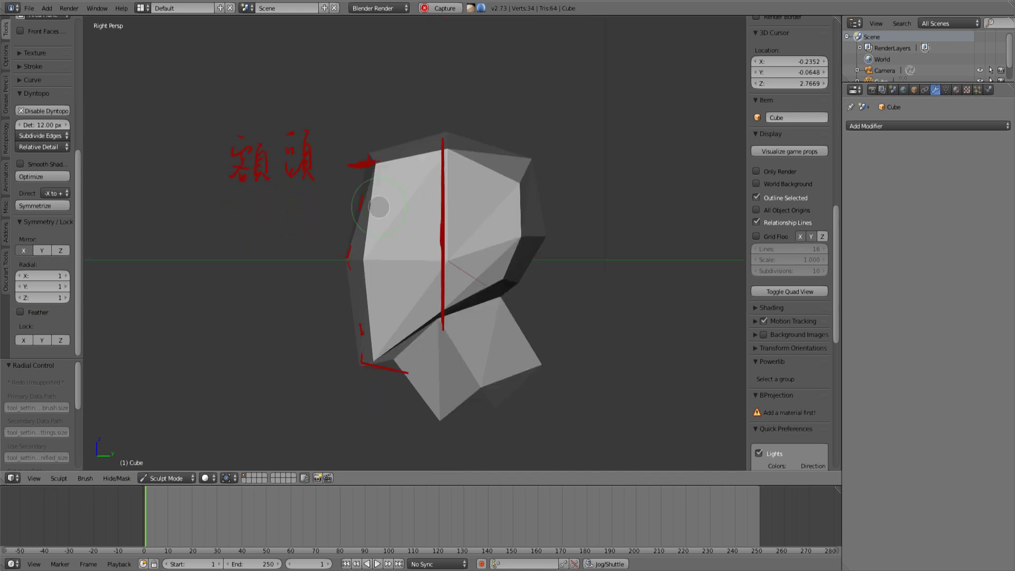
drag(368, 165, 365, 193)
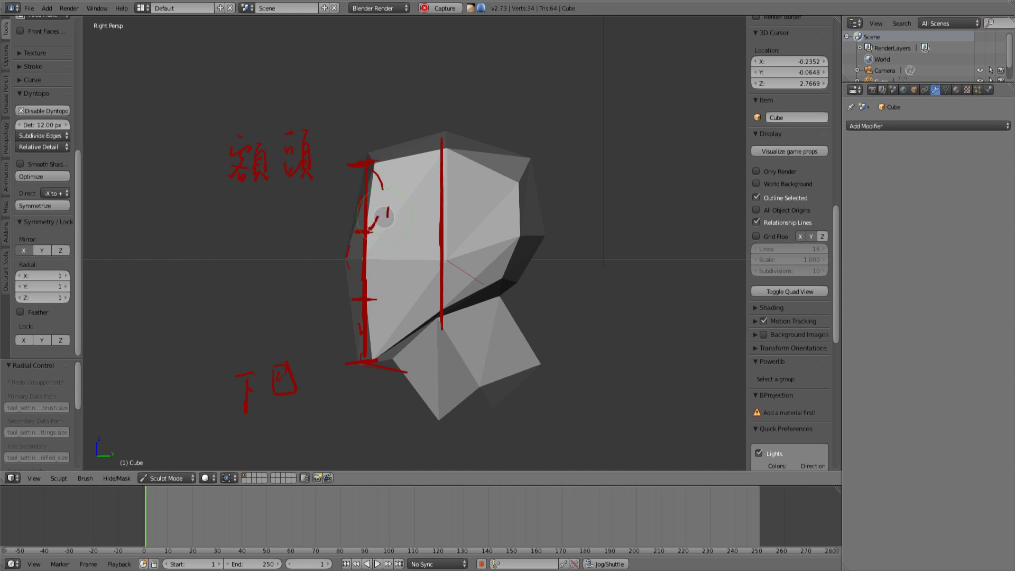
Step: Add eyebrow lines, a hairline mark and a nose to the red face sketch beside the head in front view
key(KP_1)
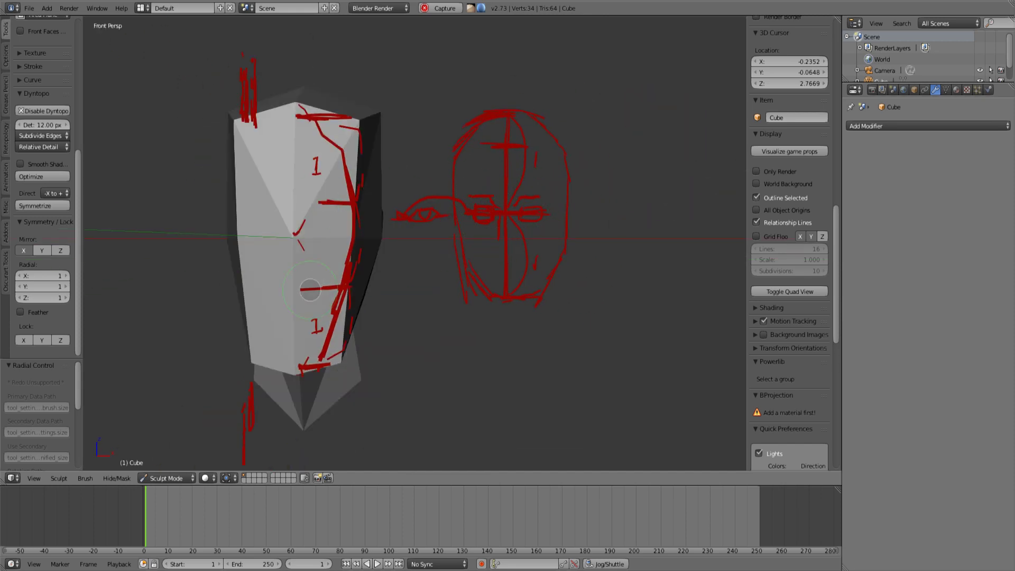
middle_drag(310, 290, 261, 303)
key(KP_1)
drag(521, 246, 542, 248)
mouse_move(532, 274)
middle_down()
mouse_move(563, 263)
mouse_move(523, 263)
middle_up()
key(KP_1)
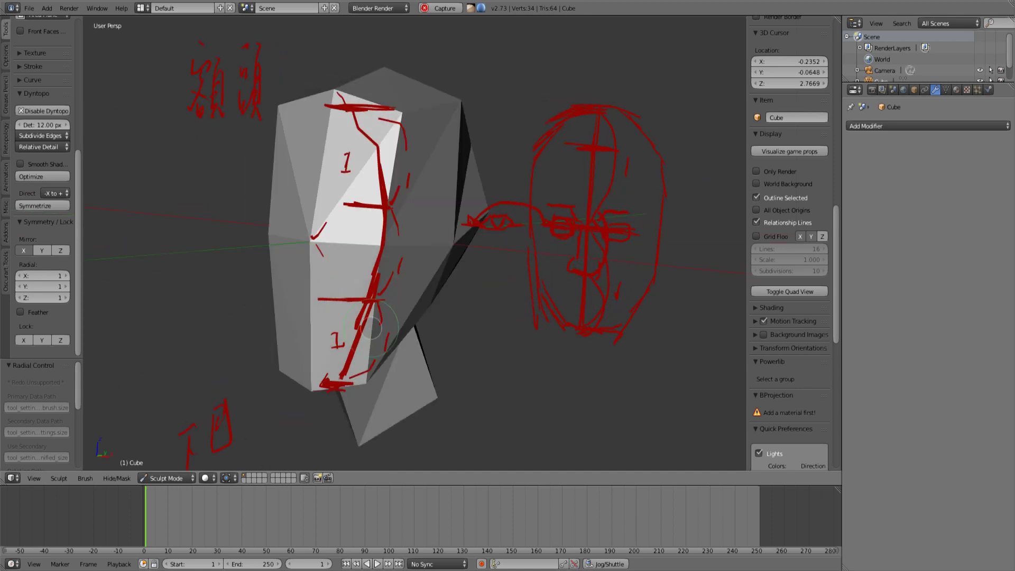
Step: Add a second grease pencil layer with a green stroke colour and a thickness of 7 px
key(KP_1)
scroll(794, 265, up, 20)
click(824, 276)
click(757, 290)
drag(845, 218, 846, 140)
click(763, 160)
drag(762, 383, 777, 383)
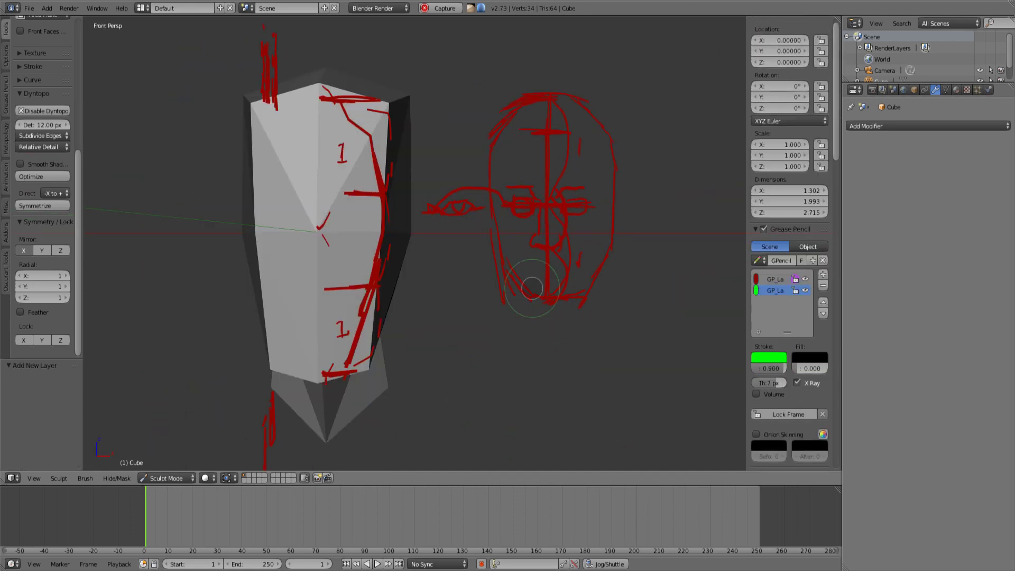
Step: Draw green eyebrows, eyes, nose and mouth on the face and write the notes headed 基本原則 beside the head
mouse_move(340, 328)
middle_down()
mouse_move(313, 288)
mouse_move(408, 222)
middle_up()
key(KP_1)
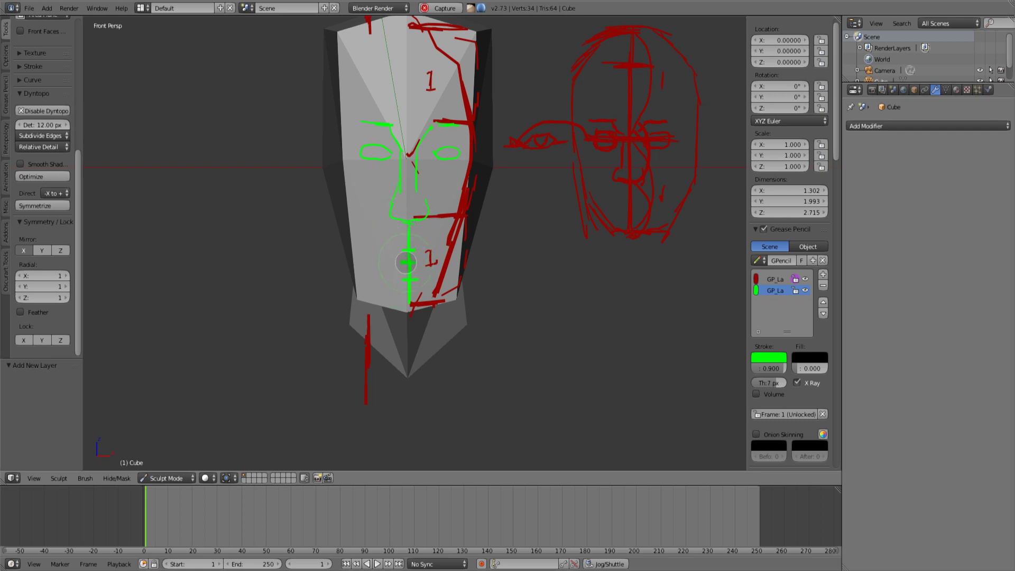
mouse_move(385, 249)
middle_down()
mouse_move(476, 227)
mouse_move(429, 234)
middle_up()
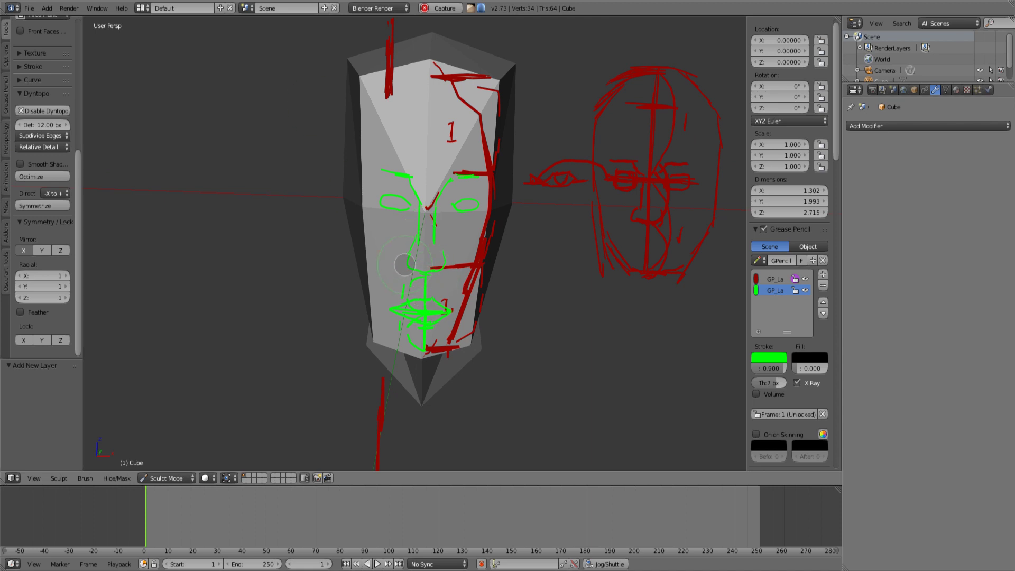
middle_drag(420, 327, 406, 287)
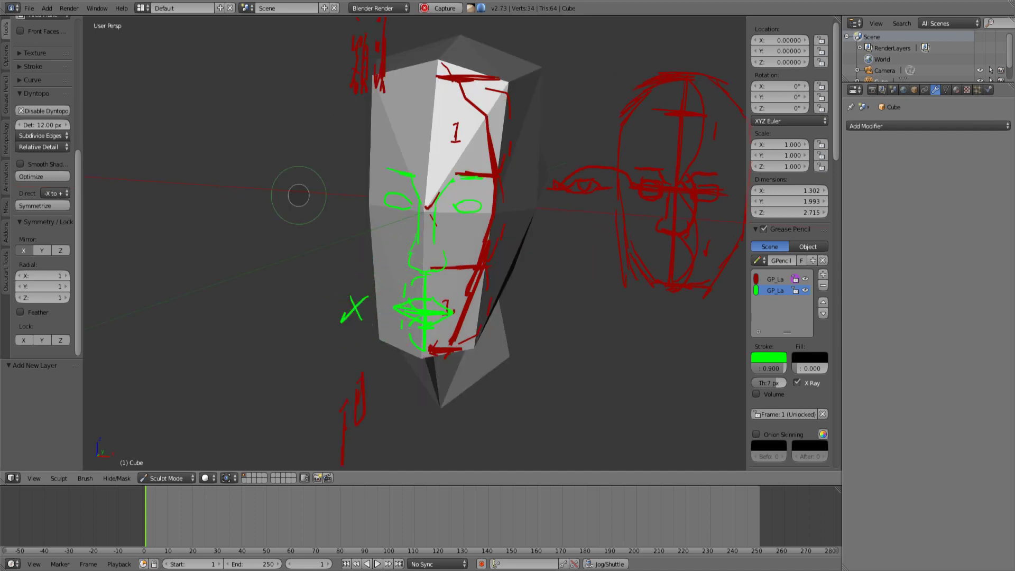
key(KP_1)
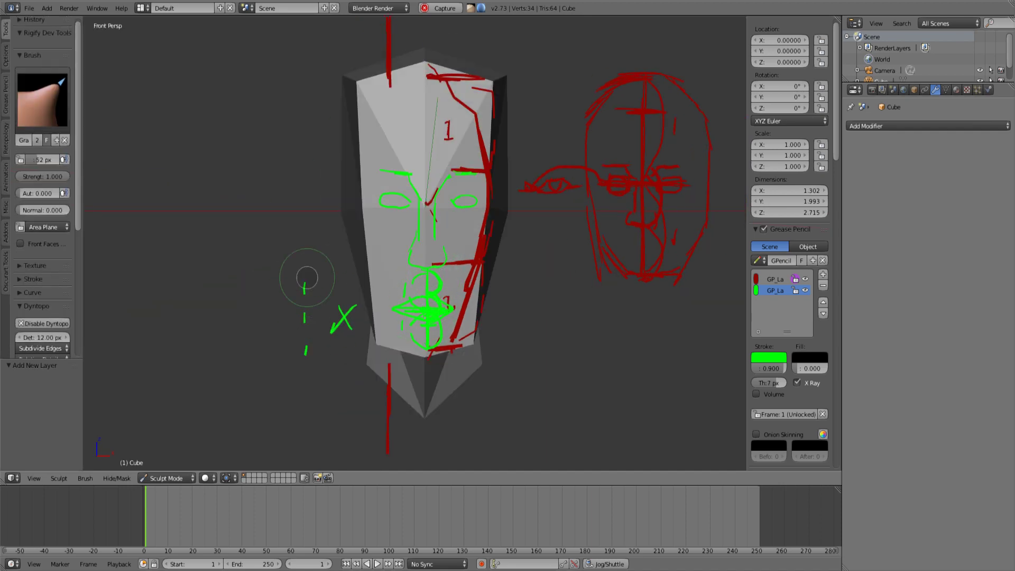
key(KP_Decimal)
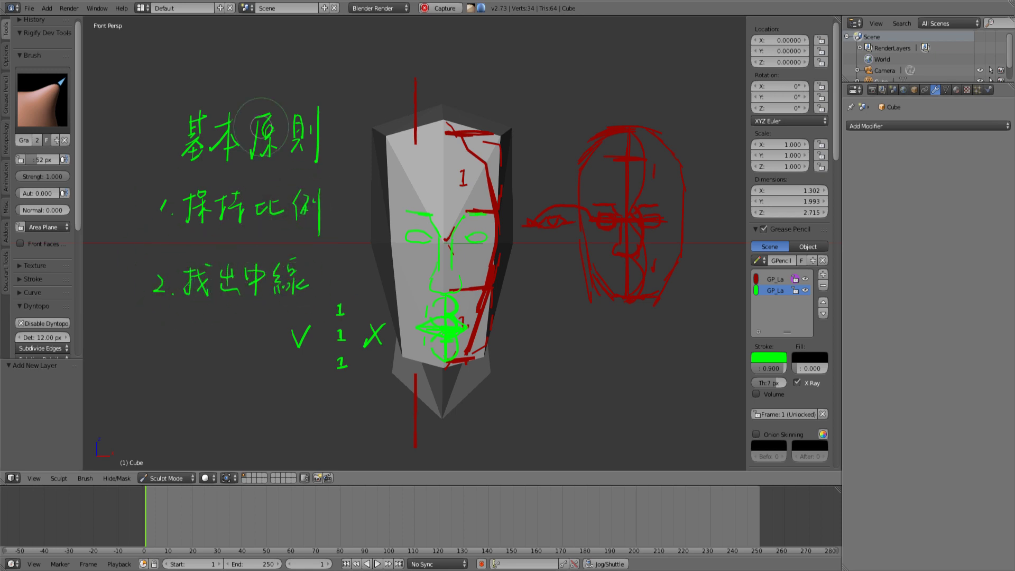
Step: Hide both the red and the green grease pencil layers
middle_drag(262, 127, 219, 126)
middle_drag(805, 294, 805, 284)
click(806, 281)
click(805, 269)
Step: Adjust the front of the face in profile with the Grab brush and set the Dyntopo detail size to 6 px
key(KP_3)
shift+middle_drag(404, 245, 388, 185)
key(f)
click(409, 221)
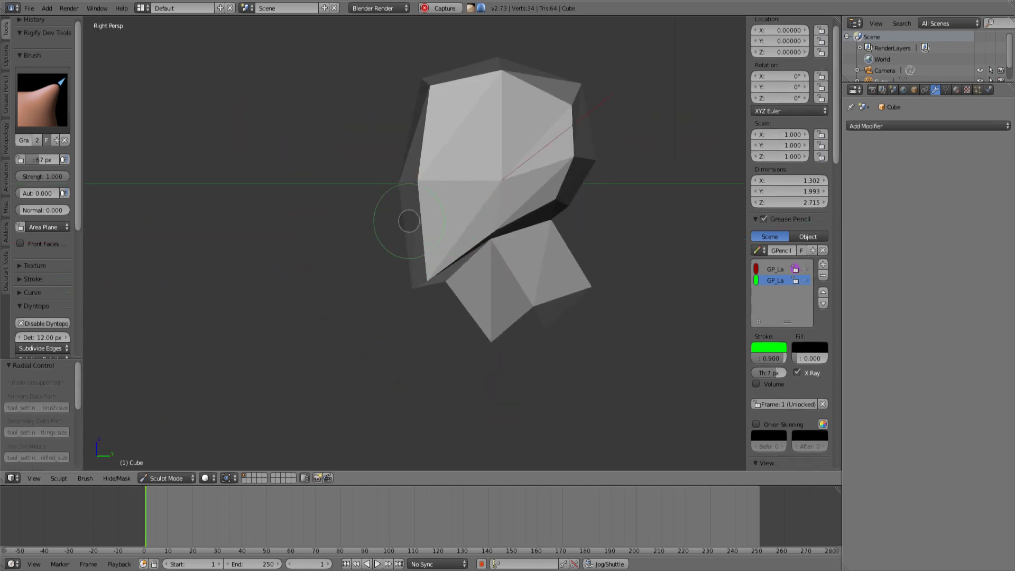
drag(409, 221, 124, 309)
key(f)
click(366, 223)
mouse_move(421, 238)
middle_down()
mouse_move(365, 222)
mouse_move(476, 274)
middle_up()
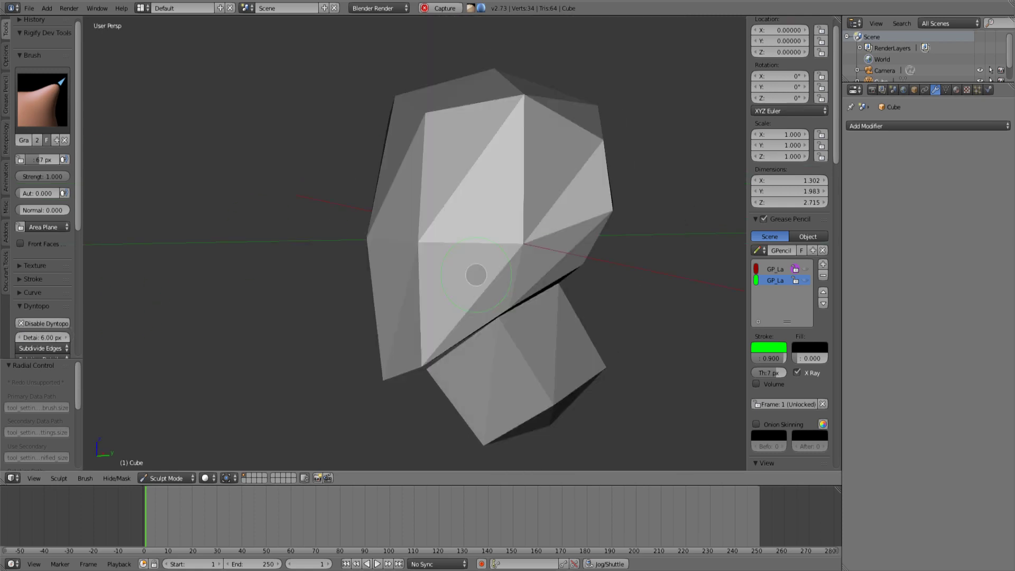
Step: Widen the cheekbones and jaw corners symmetrically in front view with the Grab brush
key(KP_1)
drag(512, 201, 519, 204)
mouse_move(516, 233)
middle_down()
mouse_move(423, 328)
mouse_move(382, 322)
mouse_move(415, 231)
mouse_move(415, 295)
mouse_move(418, 233)
middle_up()
middle_drag(487, 190, 439, 174)
key(KP_1)
ctrl+middle_drag(508, 238, 503, 296)
drag(463, 381, 473, 373)
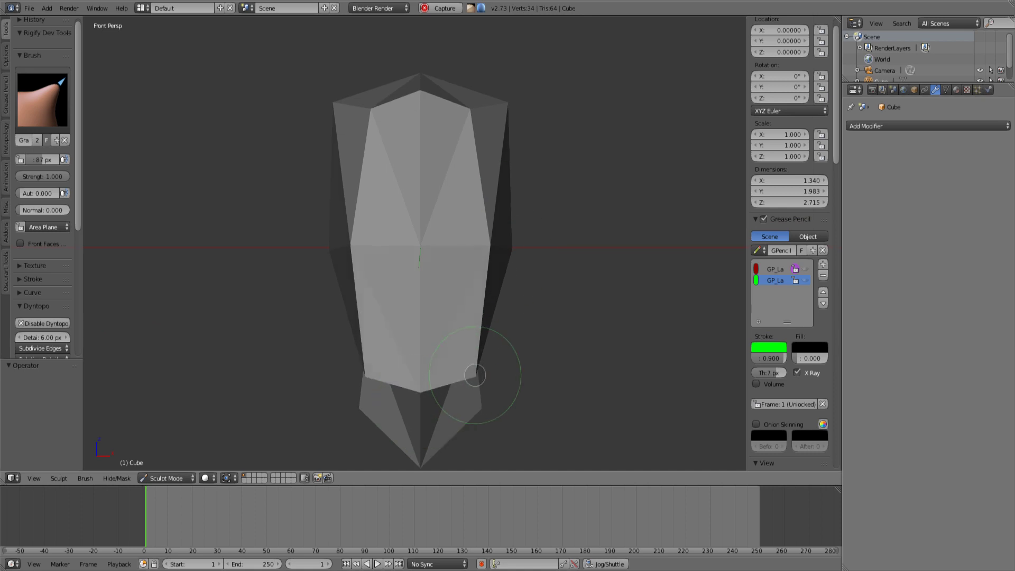
Step: Sculpt the brows, eye sockets and nose bridge with the Clay brush
mouse_move(479, 344)
middle_down()
mouse_move(426, 291)
mouse_move(460, 254)
middle_up()
ctrl+middle_drag(460, 254, 461, 318)
key(c)
key(KP_1)
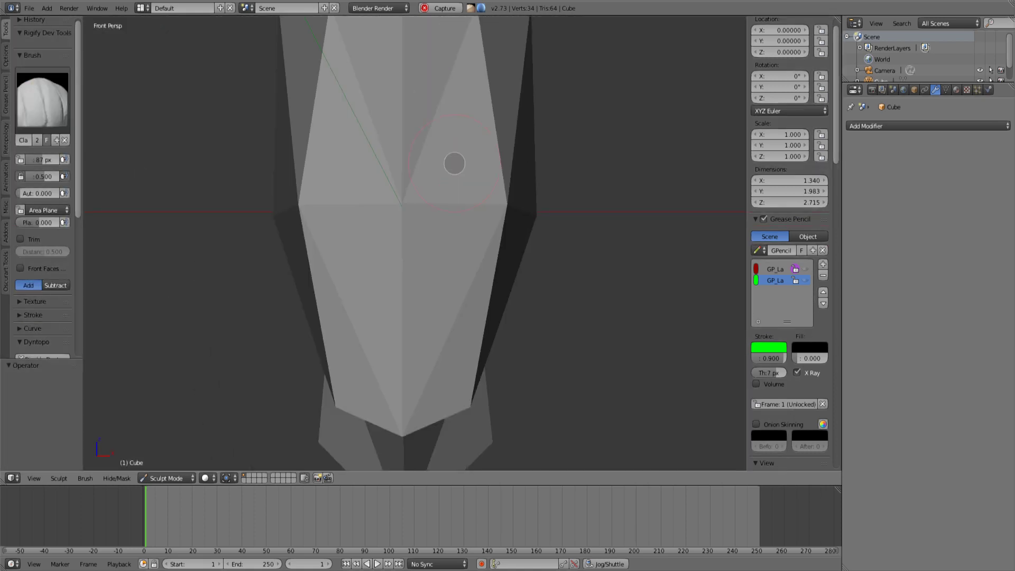
middle_drag(455, 212, 434, 185)
key(f)
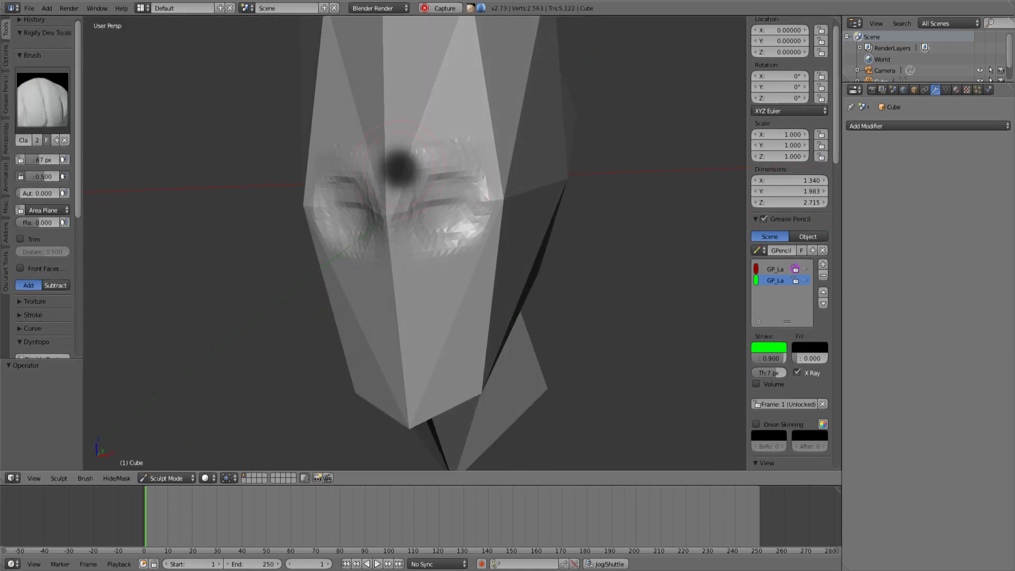
click(427, 170)
drag(401, 175, 385, 274)
Step: Set the Clay brush radius to 49 px and build up the jawline towards the chin
mouse_move(339, 253)
middle_down()
mouse_move(386, 274)
mouse_move(450, 254)
mouse_move(338, 211)
middle_up()
key(f)
click(277, 272)
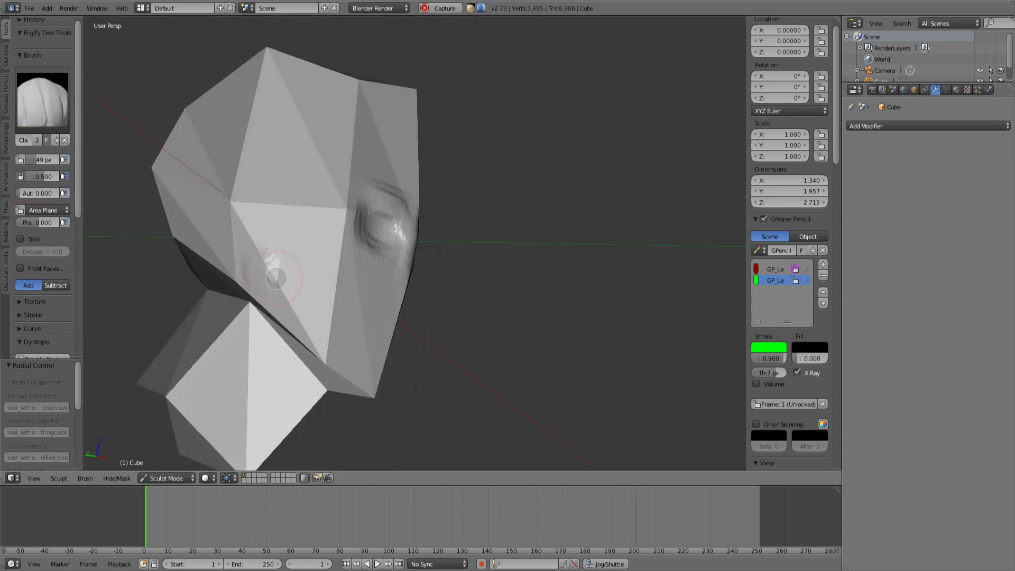
drag(277, 272, 306, 345)
key(g)
mouse_move(306, 345)
middle_down()
mouse_move(317, 358)
mouse_move(300, 310)
mouse_move(317, 349)
mouse_move(381, 266)
middle_up()
Step: Build up the nose along the face's centre line with the Clay brush
key(c)
key(g)
key(c)
scroll(380, 266, up, 1)
drag(365, 264, 358, 306)
key(KP_1)
scroll(165, 167, down, 1)
Step: Round off the top and back of the skull with the Grab brush at 99 px and smooth the surface
key(g)
key(f)
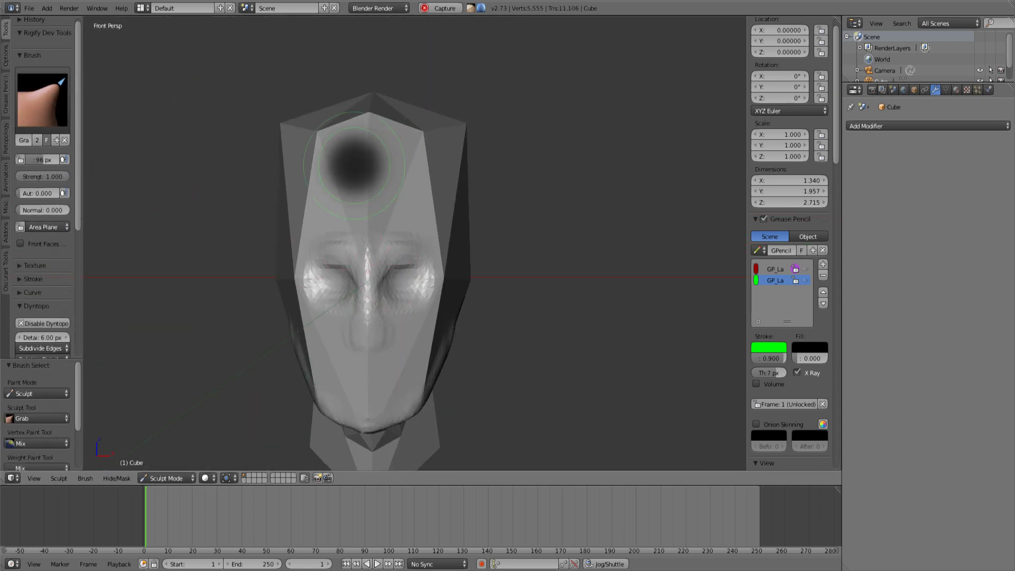
click(402, 165)
middle_drag(418, 166, 371, 153)
drag(465, 108, 453, 127)
mouse_move(454, 127)
middle_down()
mouse_move(378, 114)
mouse_move(424, 148)
middle_up()
shift+drag(423, 148, 476, 158)
drag(542, 232, 521, 228)
scroll(521, 227, down, 3)
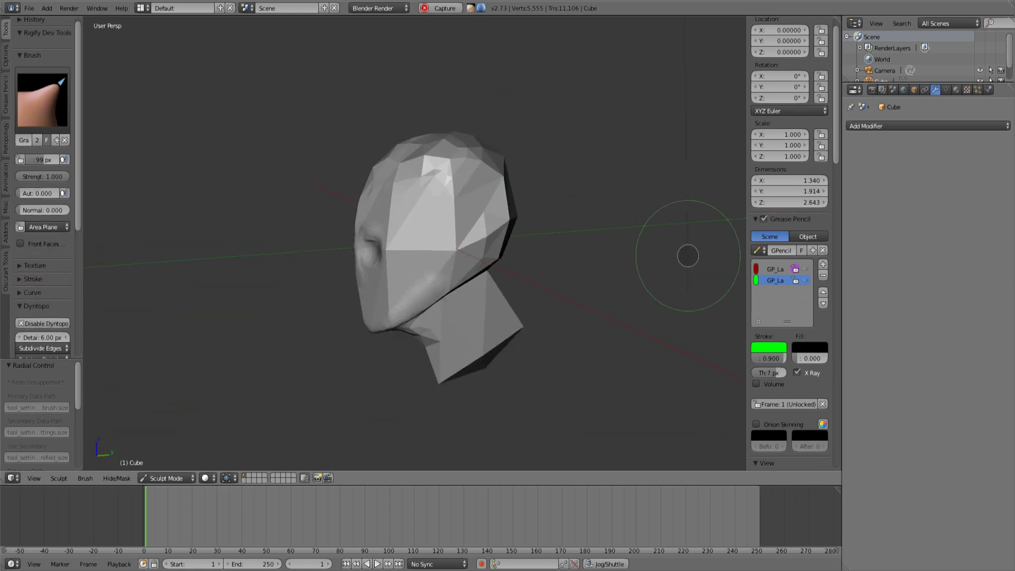
Step: Show the red grease pencil layer again and line the head up in right view with the Grab brush active
click(806, 269)
key(KP_3)
scroll(439, 170, up, 1)
key(c)
key(g)
middle_drag(498, 233, 470, 223)
key(KP_3)
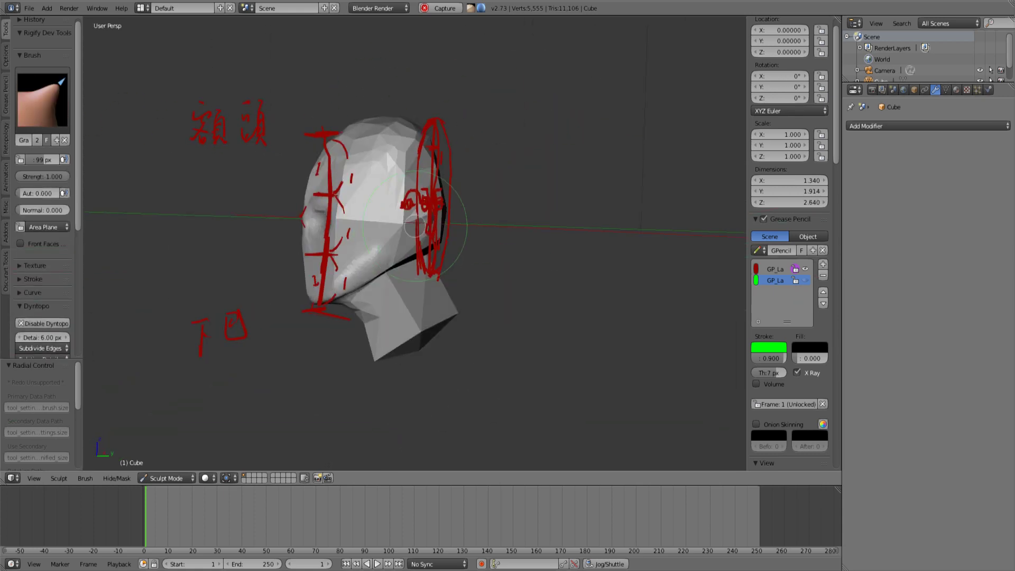
Step: Pull the nose forward in right view with the Snake Hook brush
scroll(331, 249, up, 3)
shift+middle_drag(331, 249, 405, 259)
key(f)
click(392, 279)
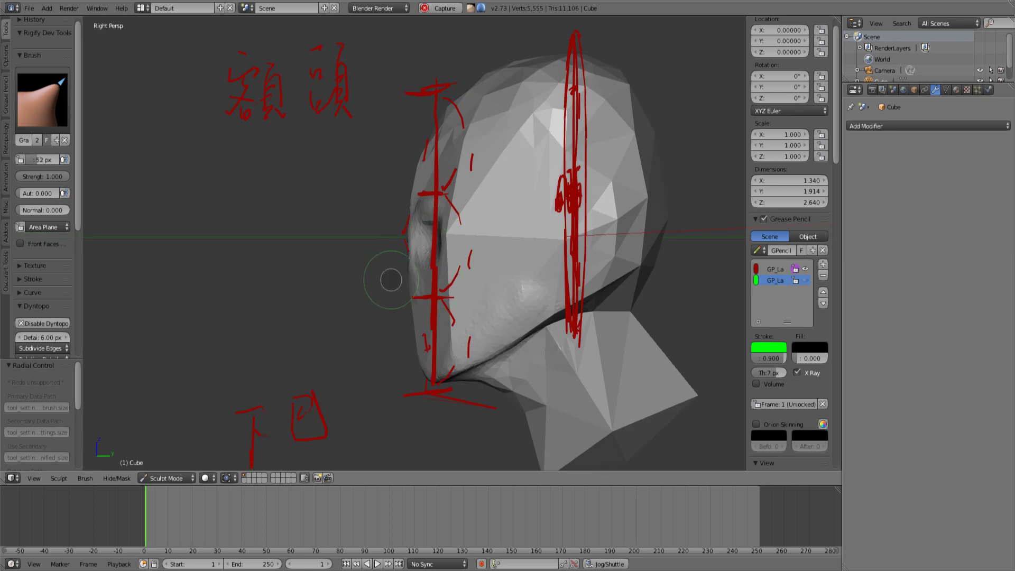
click(42, 101)
click(79, 256)
drag(417, 277, 400, 276)
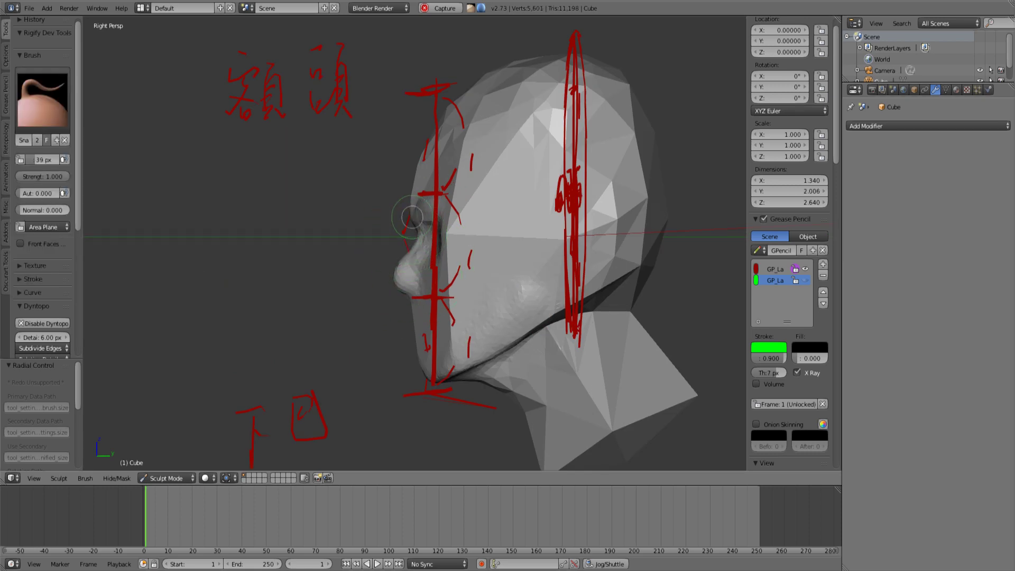
Step: Smooth the brow, forehead and upper skull and set the brush radius to 78 px
mouse_move(413, 216)
shift+mouse_down()
mouse_move(446, 118)
mouse_move(523, 62)
mouse_move(583, 104)
shift+mouse_up()
key(f)
click(467, 118)
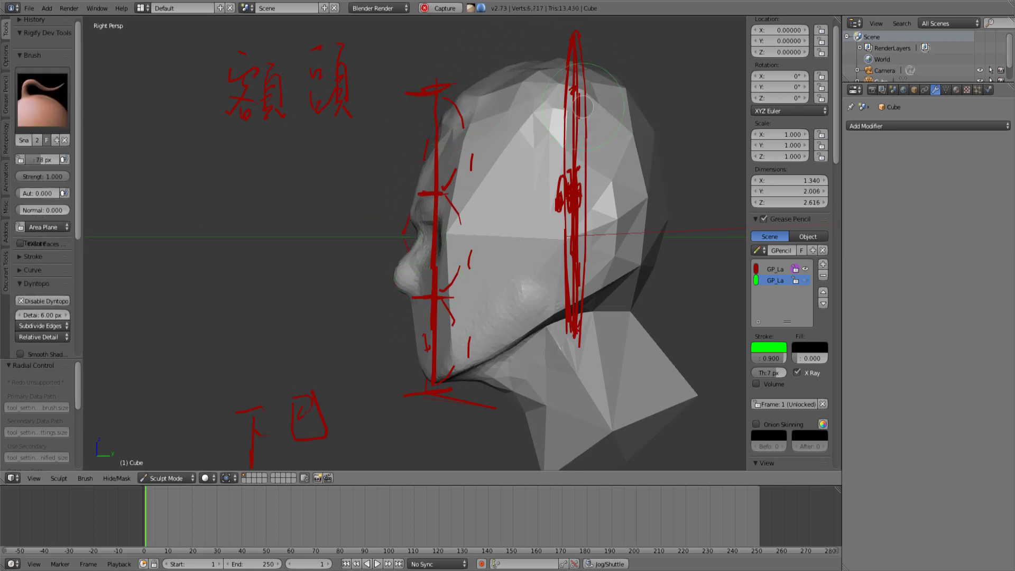
Step: Build up the forehead and brow with the Clay brush and smooth down to the nose bridge
middle_drag(339, 233, 458, 238)
click(42, 100)
click(207, 164)
middle_drag(381, 206, 388, 241)
shift+drag(389, 100, 386, 203)
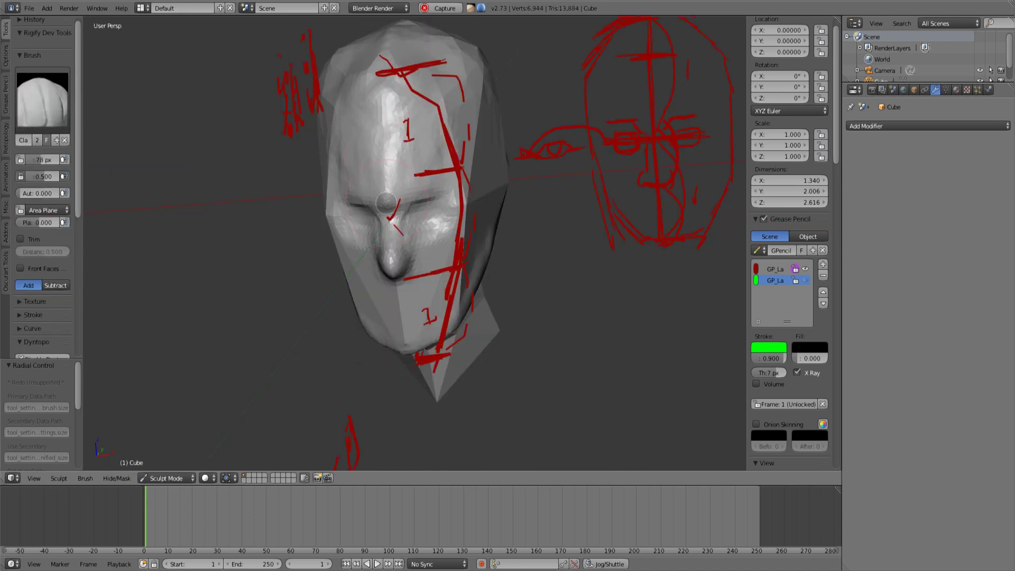
Step: Build up the cheek beside the nose and smooth it down towards the jaw
middle_drag(413, 161, 319, 268)
drag(320, 268, 371, 254)
mouse_move(320, 268)
middle_down()
mouse_move(344, 192)
mouse_move(365, 212)
middle_up()
shift+drag(380, 211, 363, 256)
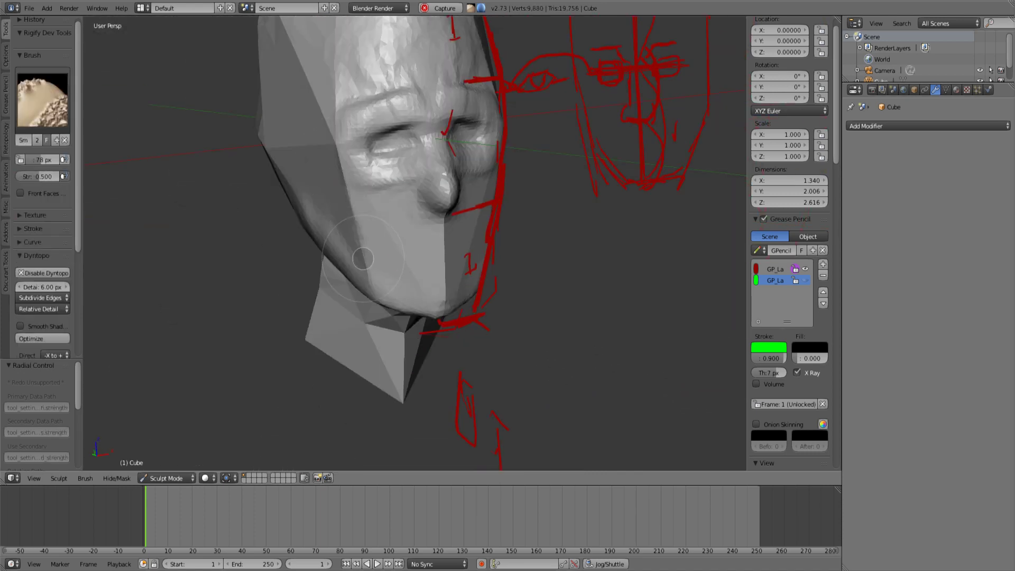
Step: Carve the mouth line and the area under the nose with the Crease brush, adjusting its strength
key(KP_1)
scroll(442, 237, up, 3)
key(shift+c)
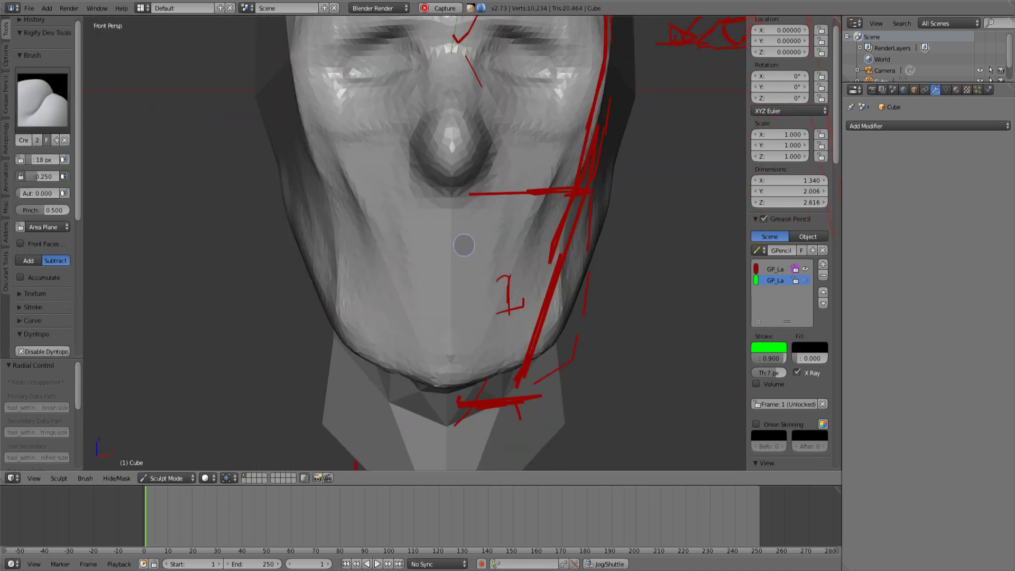
drag(404, 273, 452, 268)
middle_drag(407, 270, 420, 197)
key(shift+f)
drag(420, 197, 450, 190)
middle_drag(405, 201, 427, 199)
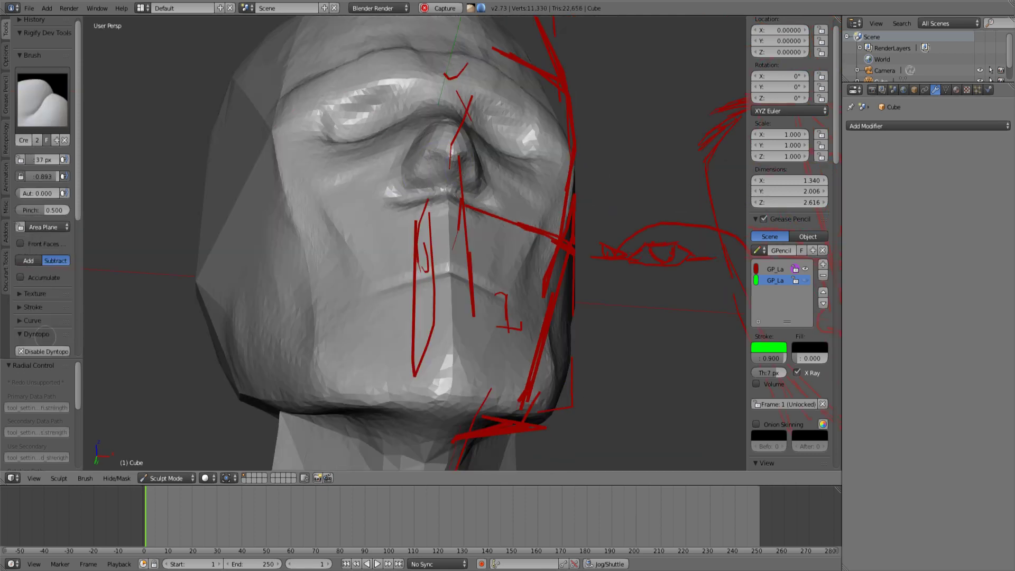
Step: Set the Dyntopo detail size to 12 px
scroll(43, 265, down, 5)
double_click(40, 247)
text(1)
key(Return)
middle_drag(328, 233, 392, 286)
scroll(40, 159, up, 5)
Step: Choose the Flatten/Contrast brush for working on the face
click(41, 101)
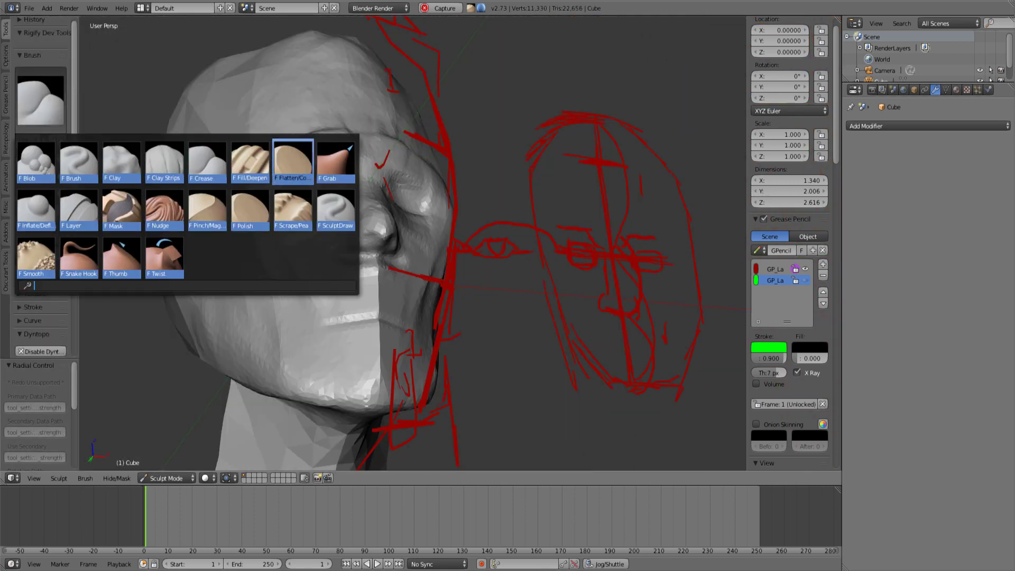
click(293, 162)
mouse_move(292, 162)
middle_down()
mouse_move(271, 201)
mouse_move(312, 203)
middle_up()
Step: Pull the side of the face beside the nose into shape with a resized Grab brush
key(g)
key(shift+f)
mouse_move(517, 268)
middle_down()
mouse_move(545, 265)
mouse_move(497, 233)
middle_up()
click(508, 259)
middle_drag(582, 249, 476, 261)
key(f)
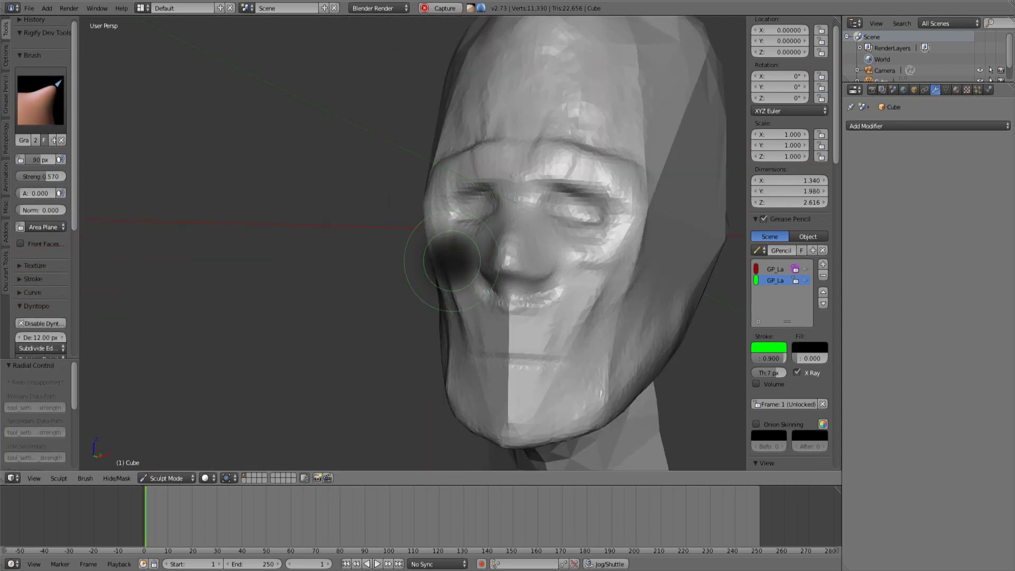
click(480, 261)
Step: Even out the cheek and side of the face with the Polish brush, resizing it to 55 px
click(40, 101)
click(250, 207)
mouse_move(577, 222)
middle_down()
mouse_move(534, 254)
mouse_move(450, 232)
middle_up()
key(f)
mouse_move(318, 222)
middle_down()
mouse_move(454, 244)
mouse_move(406, 264)
middle_up()
key(f)
click(416, 300)
middle_drag(423, 338, 469, 317)
middle_drag(407, 159, 432, 211)
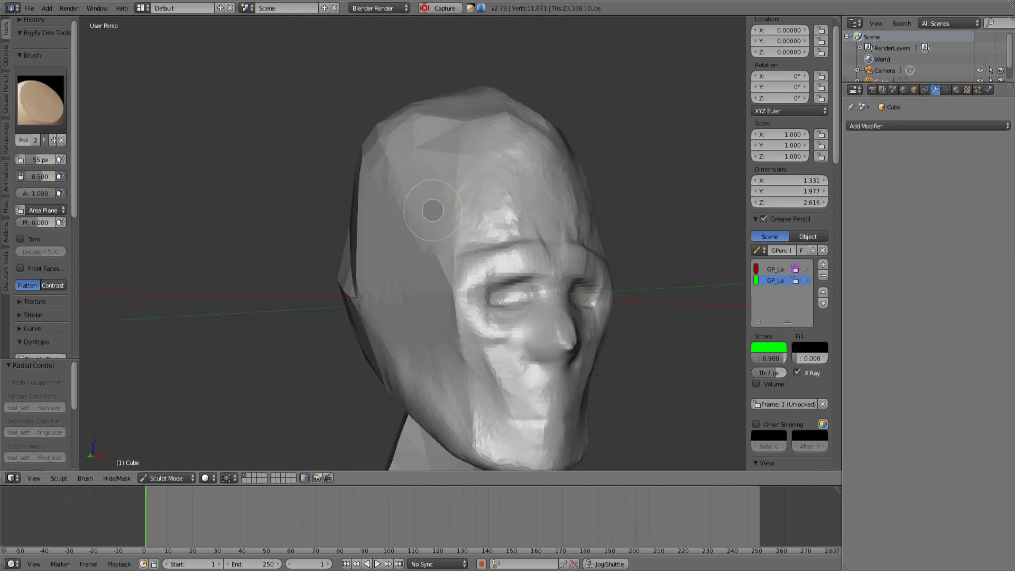
Step: Polish the temple, crown and back of the skull with the brush enlarged to 74 px, smoothing between strokes
drag(433, 210, 450, 180)
middle_drag(449, 180, 485, 233)
shift+drag(485, 233, 508, 201)
key(f)
click(497, 211)
middle_drag(498, 212, 456, 163)
middle_drag(486, 179, 340, 220)
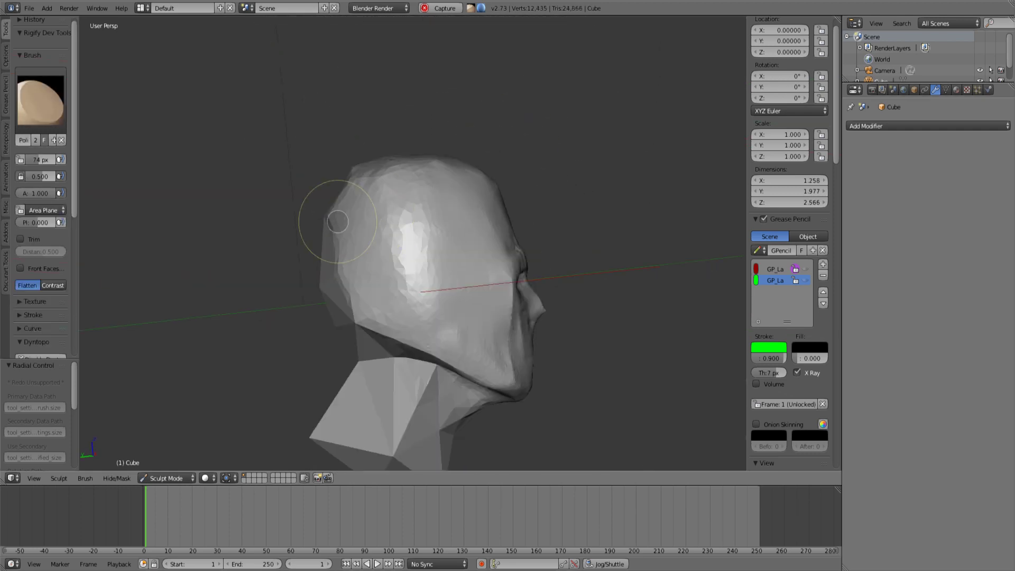
drag(340, 220, 379, 138)
Step: Refine the neck and the base of the skull and smooth their surface
key(shift+f)
shift+middle_drag(409, 329, 408, 274)
key(c)
drag(408, 274, 410, 249)
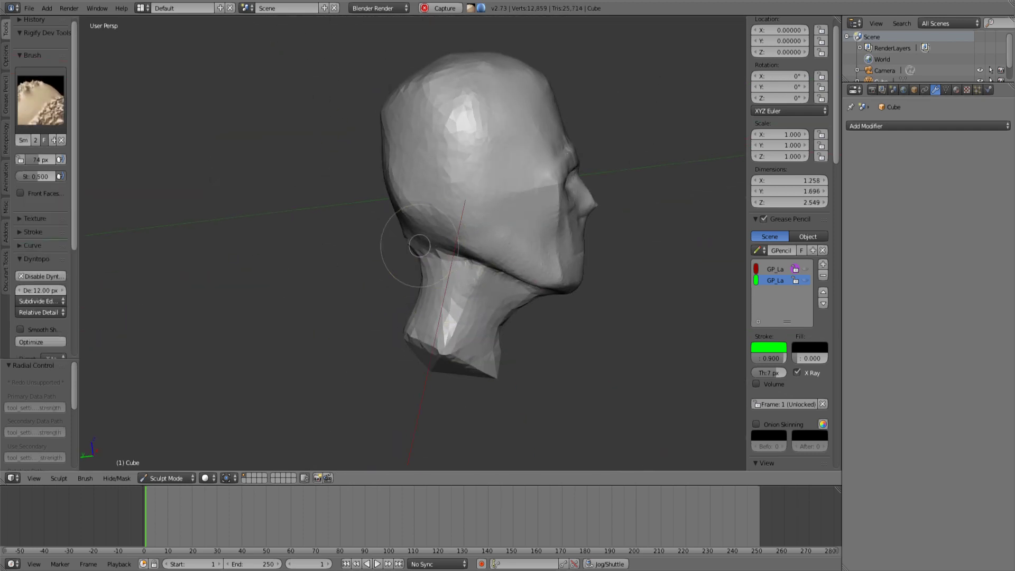
Step: Adjust the back of the head and nape with the Grab brush and smooth the area
key(shift+t)
mouse_move(411, 249)
middle_down()
mouse_move(404, 97)
mouse_move(426, 184)
middle_up()
key(g)
mouse_move(430, 202)
shift+mouse_down()
mouse_move(456, 190)
mouse_move(405, 233)
shift+mouse_up()
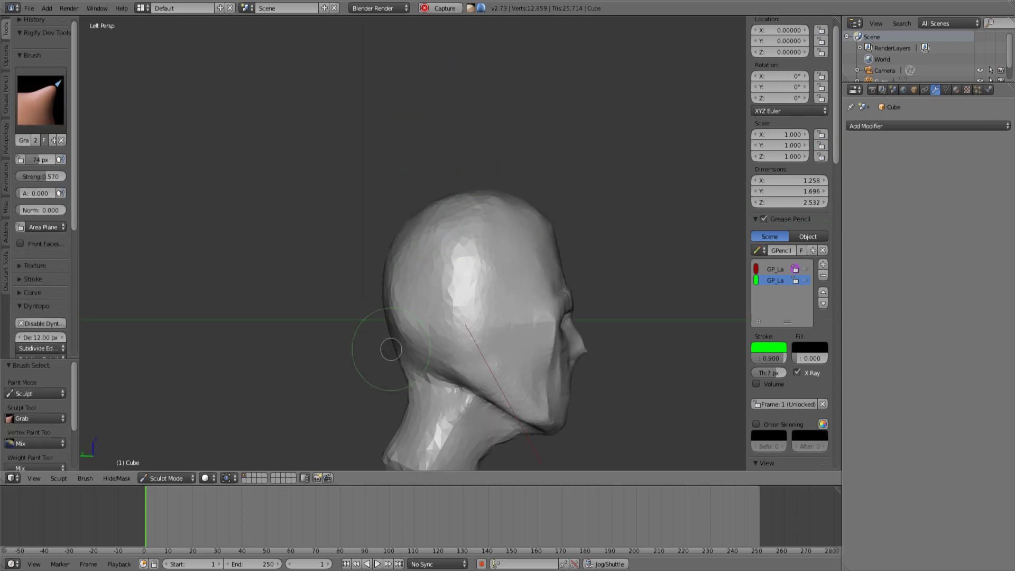
Step: Pull the nose profile forward with the Grab brush in the side view
key(ctrl+KP_1)
middle_drag(458, 298, 413, 242)
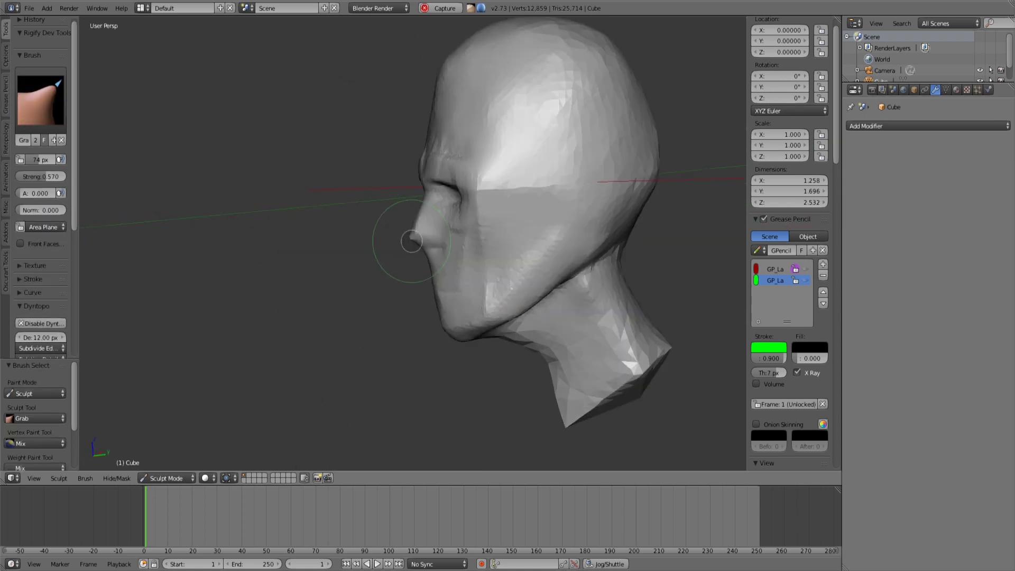
key(KP_3)
scroll(440, 197, up, 4)
drag(440, 197, 423, 203)
Step: Flatten the nose area with a smaller Flatten/Contrast brush
mouse_move(423, 204)
middle_down()
mouse_move(258, 154)
mouse_move(445, 163)
mouse_move(429, 134)
mouse_move(339, 175)
middle_up()
key(shift+t)
key(f)
drag(392, 283, 381, 288)
middle_drag(381, 287, 444, 265)
Step: Draw the nose further out in the side view with the Snake Hook brush at 45 px
click(40, 101)
click(79, 257)
key(KP_3)
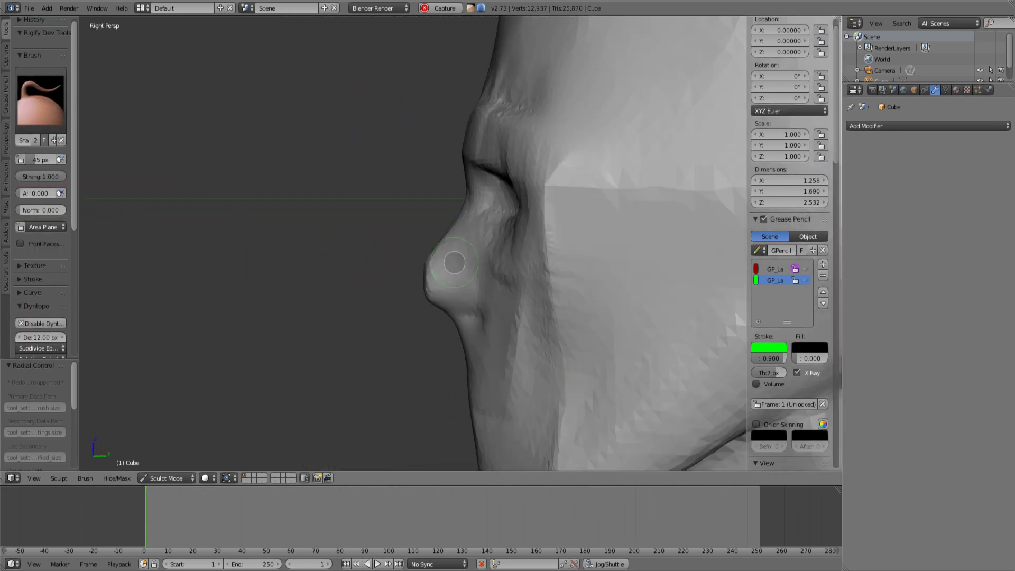
drag(453, 263, 441, 264)
shift+middle_drag(442, 265, 449, 220)
scroll(449, 220, down, 5)
Step: Smooth the side of the skull and face with the Smooth brush at 106 px
key(KP_1)
key(KP_3)
shift+middle_drag(497, 159, 483, 234)
key(s)
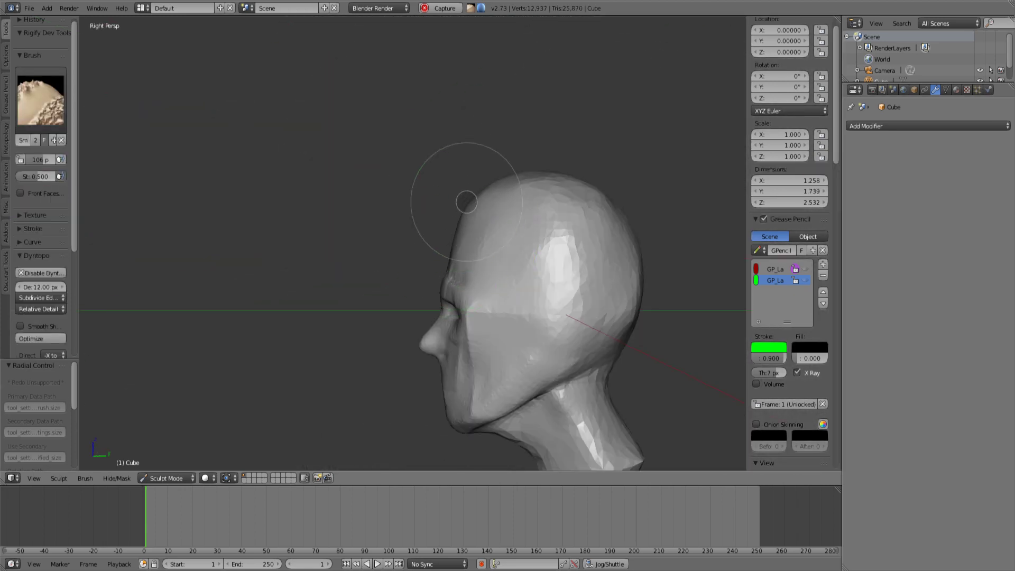
shift+drag(583, 220, 566, 270)
Step: Flatten the sides of the head and jaw with the Polish brush at 80 px and strength 0.481
middle_drag(349, 228, 407, 227)
click(41, 101)
click(225, 204)
middle_drag(487, 296, 540, 316)
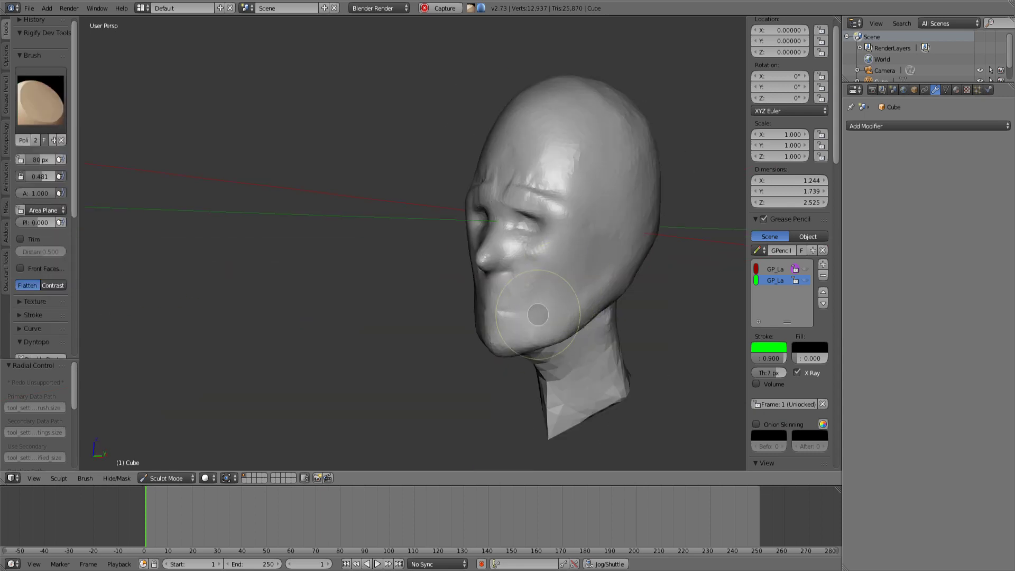
middle_drag(370, 222, 415, 214)
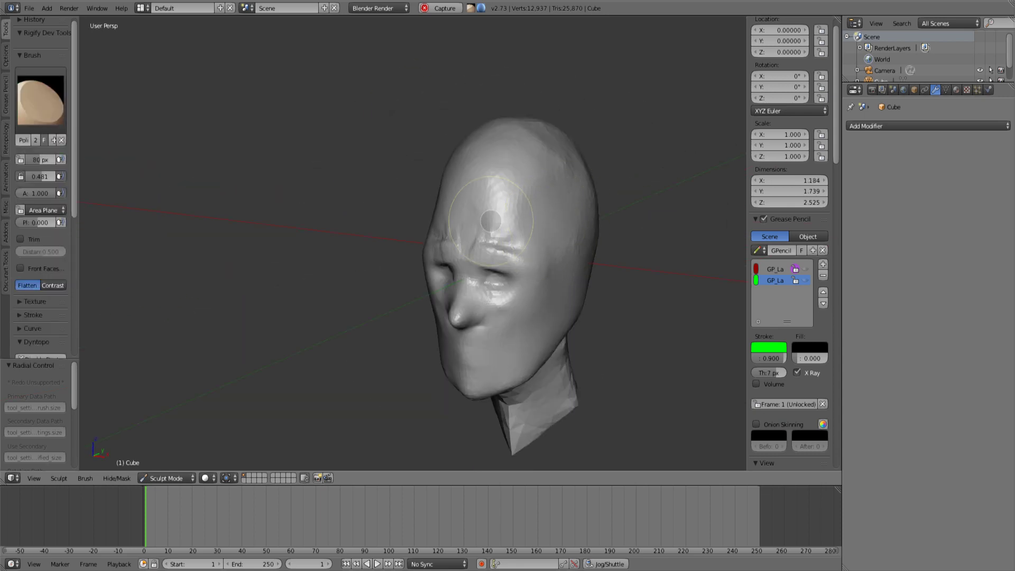
middle_drag(491, 221, 516, 219)
middle_drag(467, 164, 468, 185)
Step: Reshape the crown and forehead outline with the Snake Hook brush at 114 px and smooth the skull
key(k)
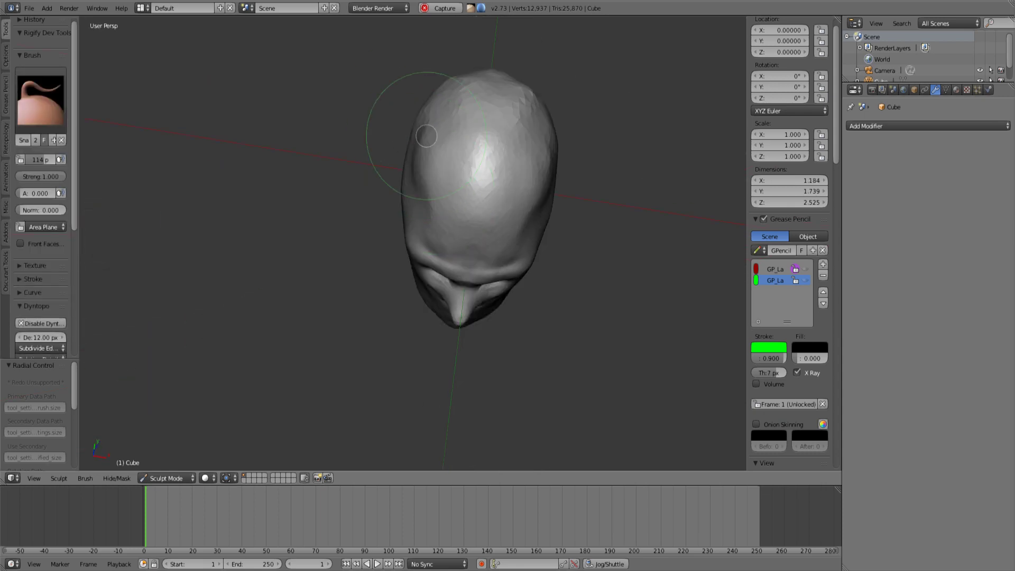
key(KP_1)
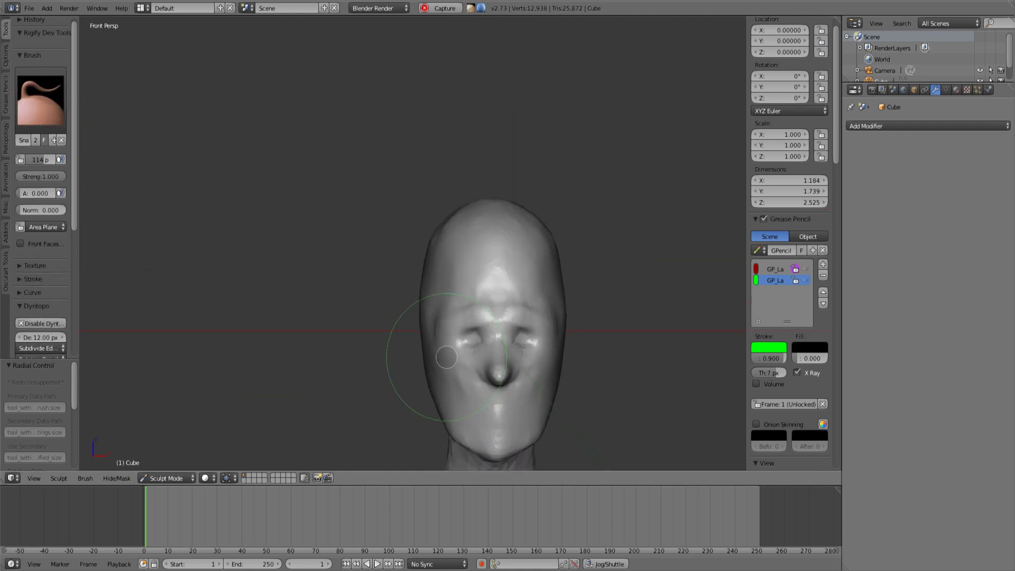
middle_drag(431, 322, 689, 74)
key(KP_3)
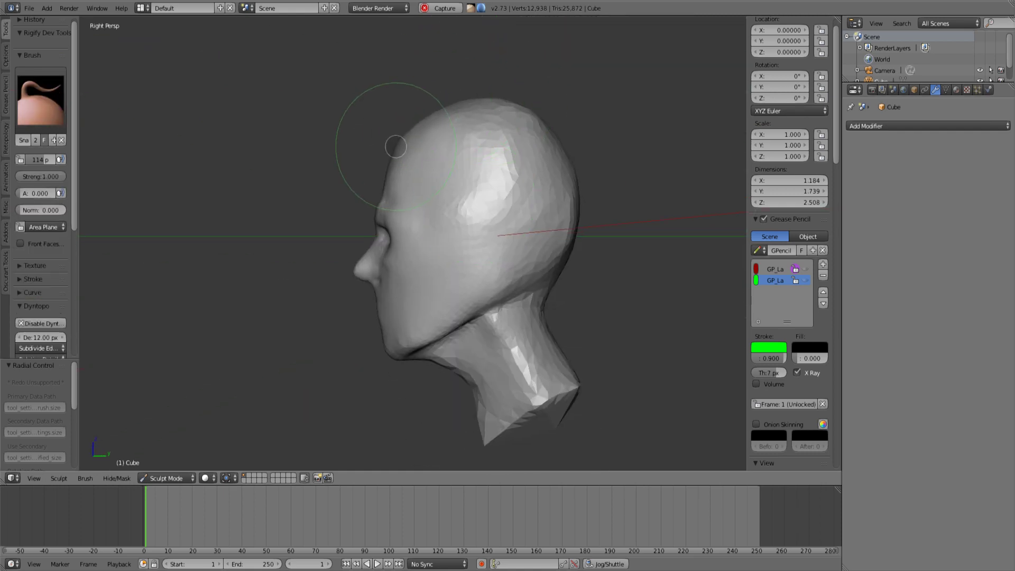
shift+middle_drag(450, 106, 422, 108)
drag(474, 96, 488, 107)
shift+drag(505, 127, 529, 179)
Step: Flatten the front profile of the lower face with the Flatten/Contrast brush
middle_drag(392, 296, 449, 323)
key(shift+t)
middle_drag(436, 263, 365, 323)
scroll(453, 289, up, 4)
shift+middle_drag(453, 289, 528, 211)
middle_drag(508, 296, 363, 329)
drag(360, 320, 366, 347)
middle_drag(366, 338, 455, 317)
Step: Adjust the lower face with the Snake Hook brush and smooth the area around the nose bridge
click(40, 101)
click(78, 258)
shift+drag(430, 305, 435, 312)
mouse_move(328, 307)
middle_down()
mouse_move(380, 311)
mouse_move(339, 322)
middle_up()
scroll(365, 227, down, 2)
shift+middle_drag(338, 233, 374, 213)
mouse_move(439, 190)
middle_down()
mouse_move(399, 185)
mouse_move(450, 191)
middle_up()
key(c)
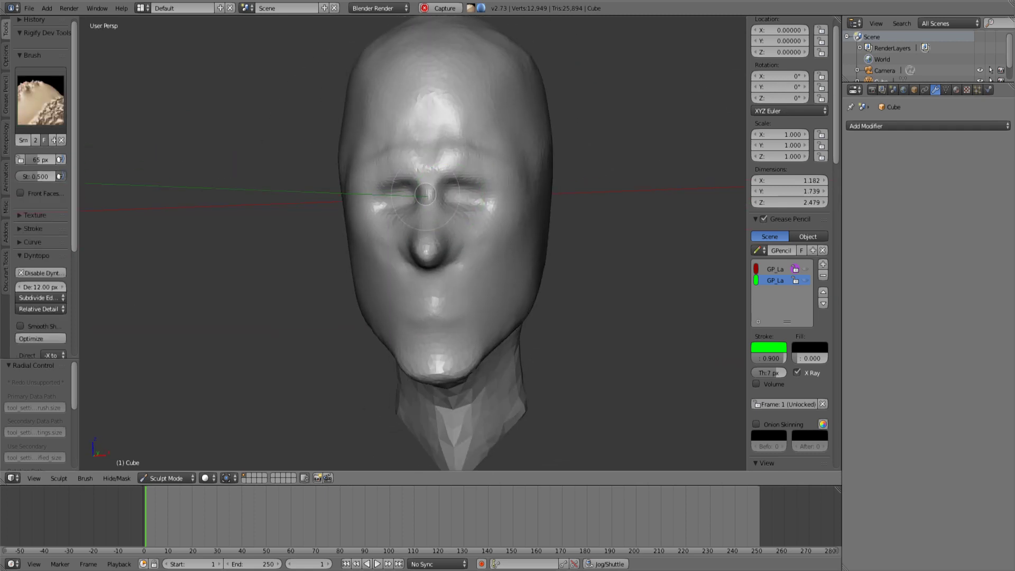
middle_drag(545, 183, 512, 184)
Step: Switch brushes and shorten the tip of the nose from the side
click(41, 100)
click(77, 258)
click(41, 100)
click(204, 201)
mouse_move(519, 267)
middle_down()
mouse_move(468, 277)
mouse_move(415, 269)
middle_up()
drag(418, 259, 424, 269)
middle_drag(424, 267, 482, 254)
scroll(462, 249, up, 2)
Step: Sharpen the nose profile with the Snake Hook brush at 63 px and smooth its side
key(k)
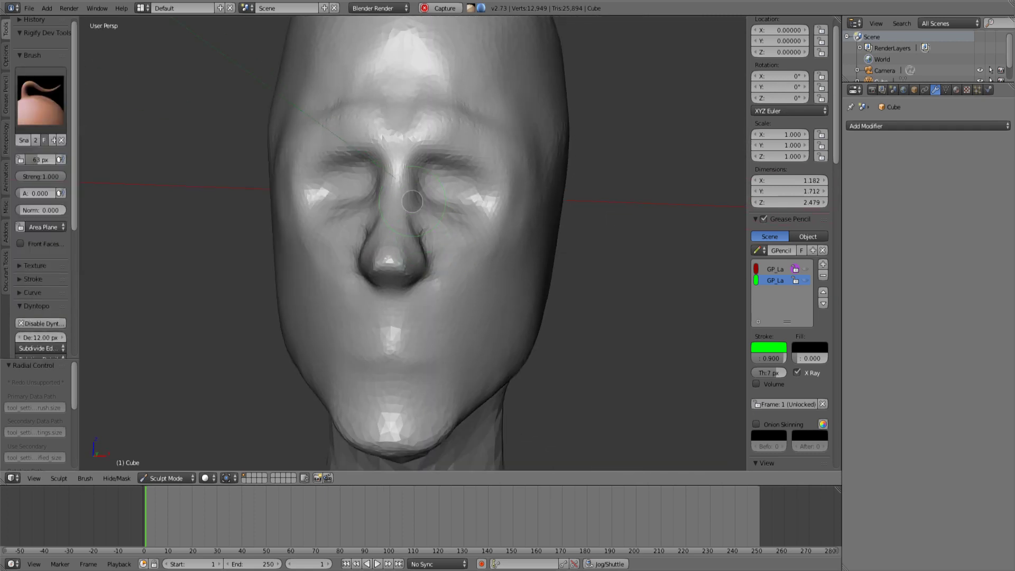
middle_drag(412, 219, 297, 225)
shift+drag(381, 227, 382, 220)
key(KP_3)
scroll(454, 225, down, 6)
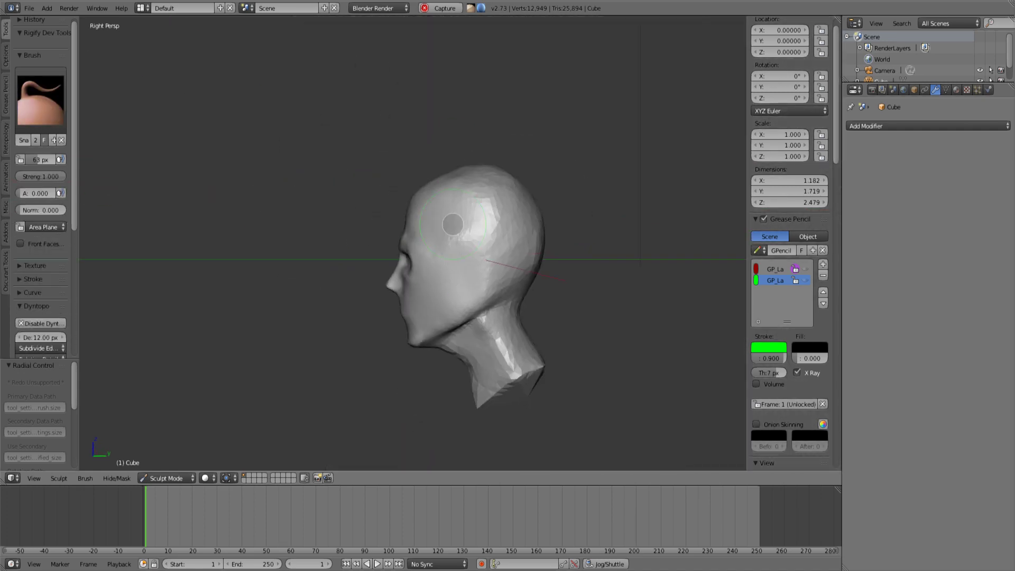
Step: Enlarge the Snake Hook brush to 85 px, adjust the head outline and smooth the outer cheek
shift+middle_drag(454, 224, 472, 235)
key(f)
click(462, 182)
key(KP_1)
scroll(447, 261, up, 3)
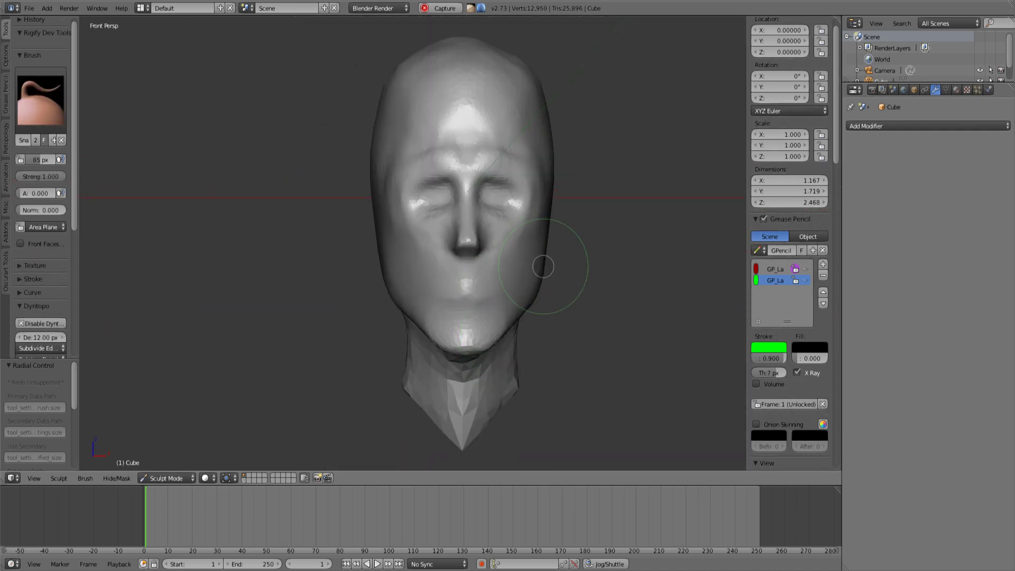
shift+drag(510, 196, 513, 231)
Step: Slim and smooth the sides of the face and the jaw with the brush at 107 px
middle_drag(513, 236, 468, 270)
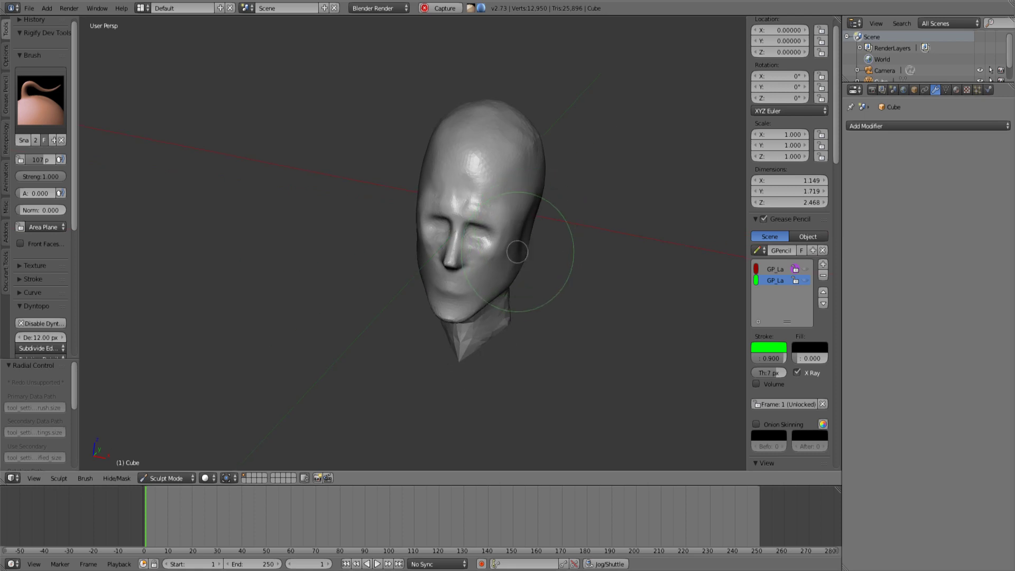
shift+drag(517, 251, 515, 222)
key(KP_1)
middle_drag(520, 220, 434, 236)
shift+drag(476, 291, 498, 269)
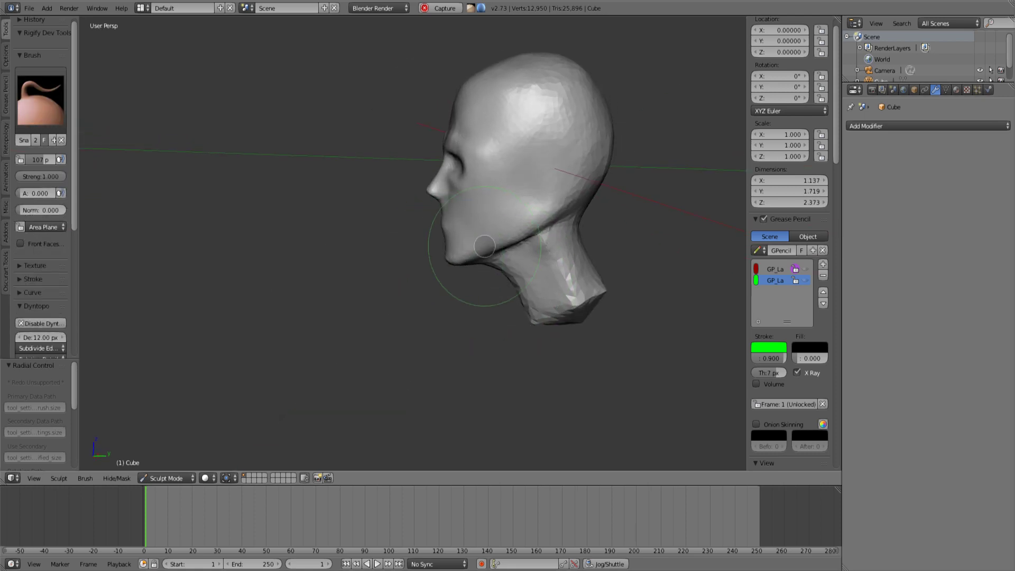
Step: Redraw the green grease pencil proportion box, face divisions and ear position over the side view and switch to Object Mode
key(KP_3)
shift+middle_drag(455, 233, 550, 246)
shift+middle_drag(521, 148, 508, 153)
key(f)
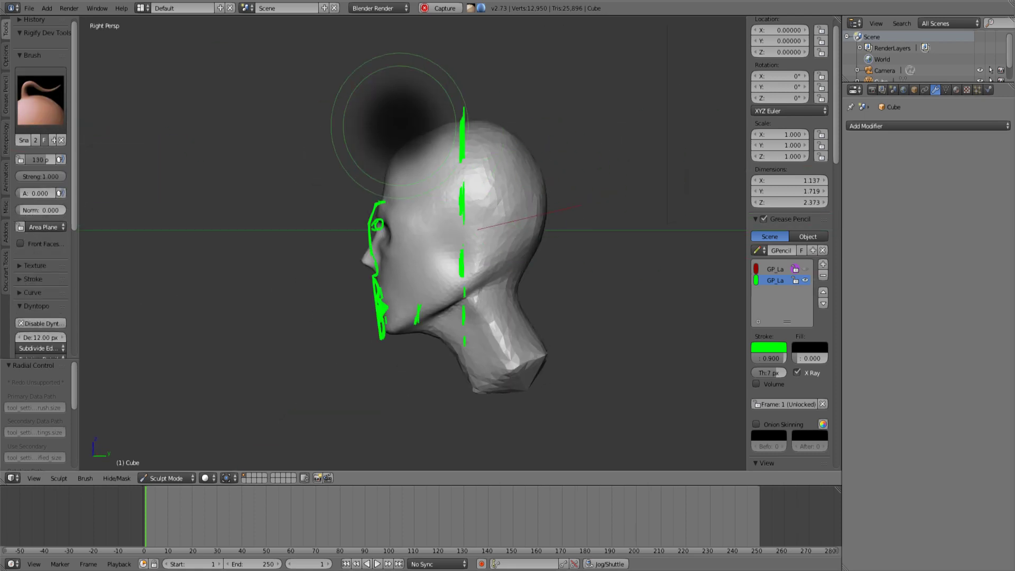
click(466, 127)
key(Tab)
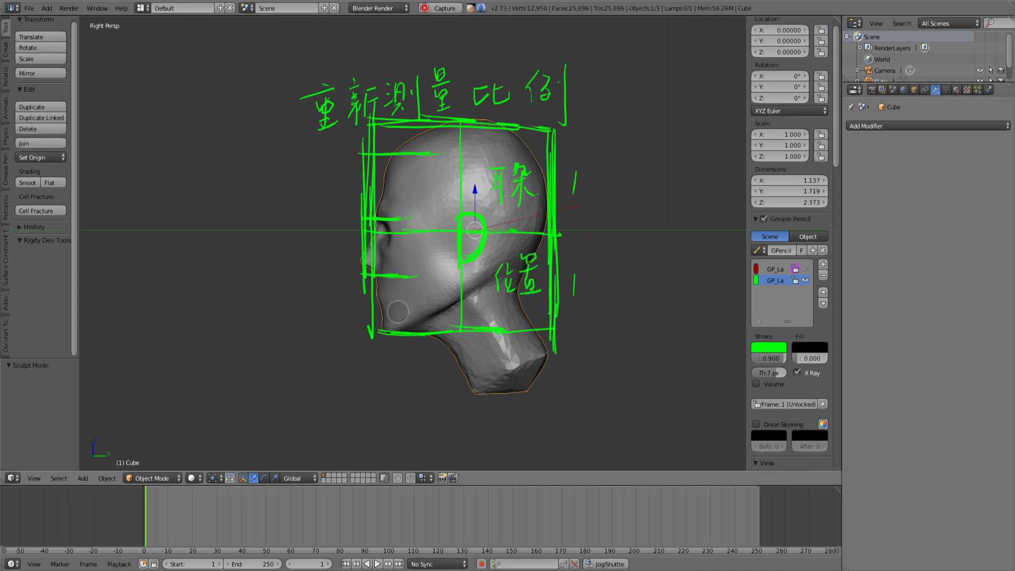
Step: Examine the head from the front with the green guide layer hidden
key(KP_1)
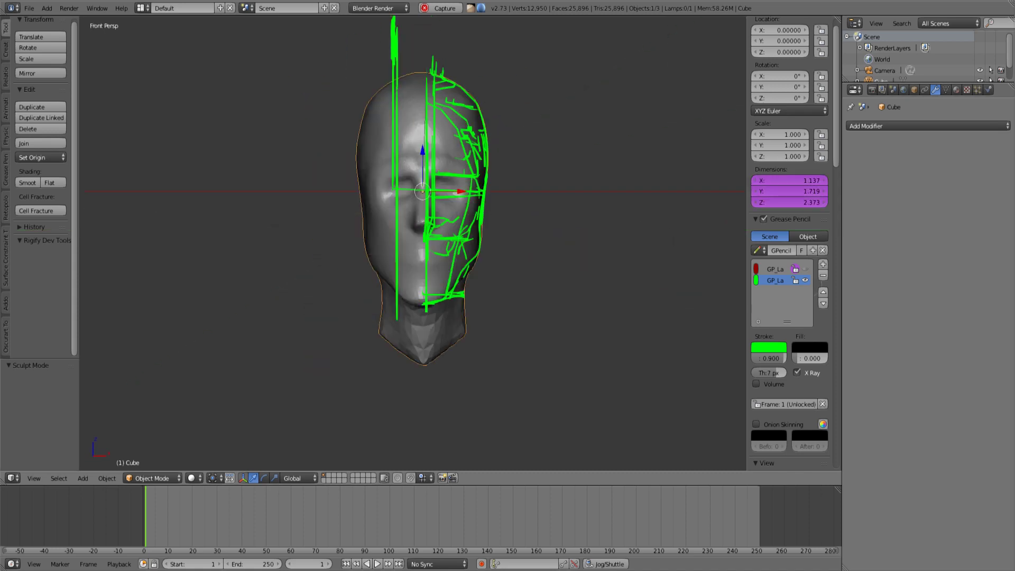
click(806, 280)
mouse_move(500, 185)
shift+middle_down()
mouse_move(501, 245)
mouse_move(474, 159)
mouse_move(445, 186)
shift+middle_up()
Step: Mask the ear area inside the green guide with the 20 px Mask brush in Sculpt Mode and invert the mask
key(Tab)
click(473, 97)
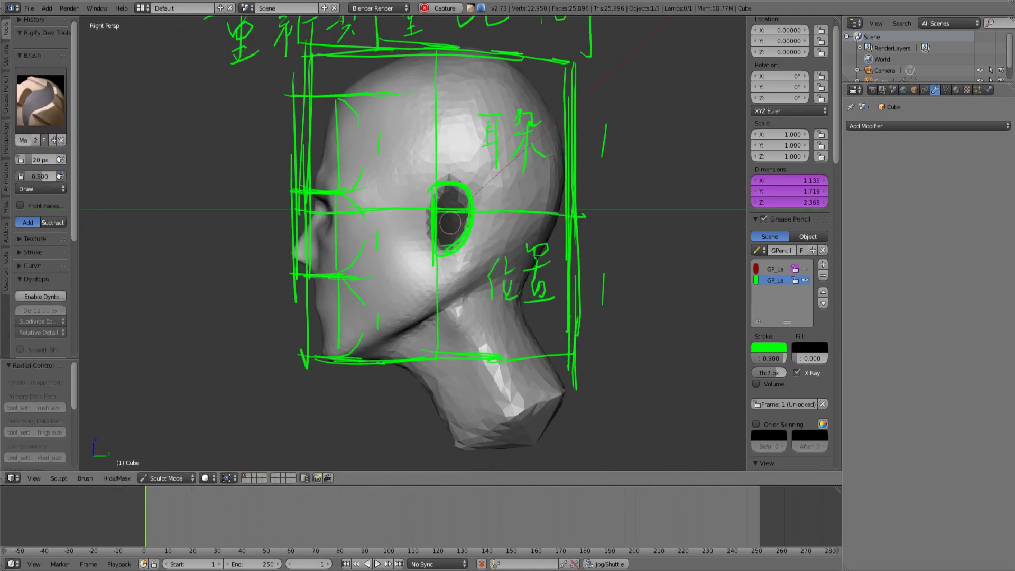
middle_drag(450, 223, 474, 217)
scroll(43, 238, down, 6)
click(116, 479)
click(127, 415)
scroll(338, 264, down, 2)
middle_drag(339, 265, 391, 259)
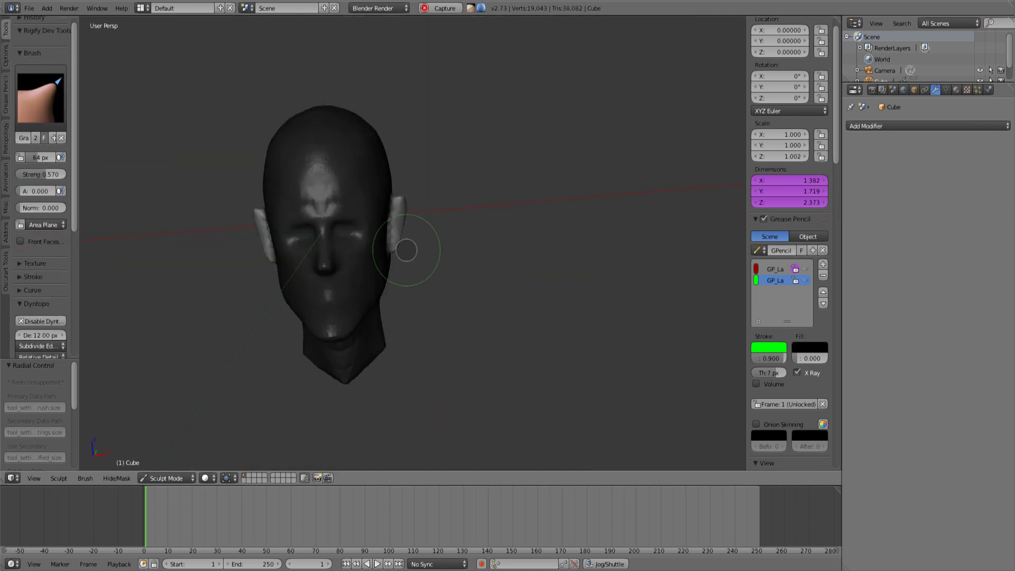
Step: Clear the mask from the head around the sculpted ears
click(116, 478)
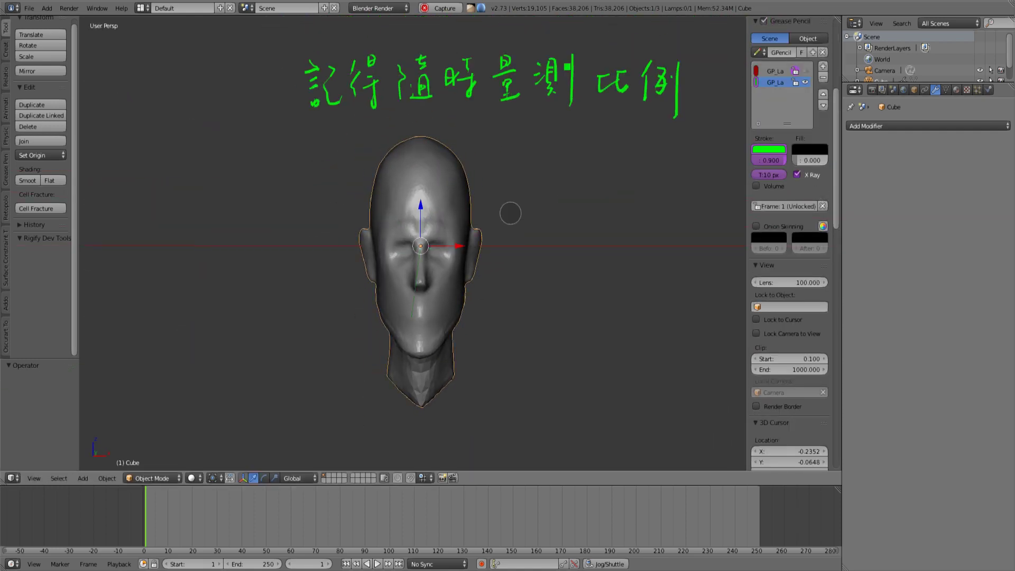
shift+middle_drag(510, 214, 505, 237)
scroll(505, 237, down, 1)
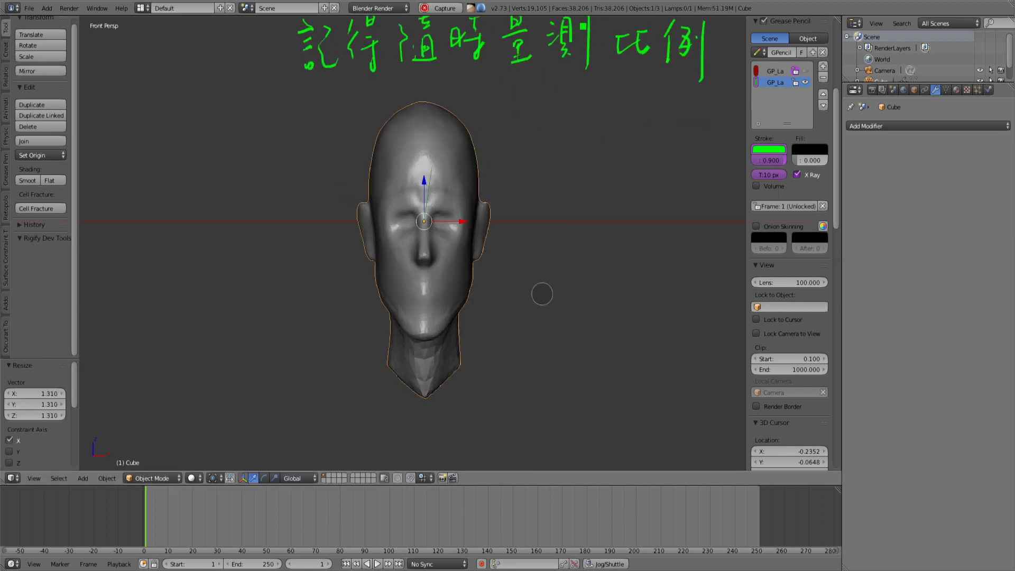
Step: Try widening the head by scaling it along the X axis in the front view
middle_drag(542, 294, 492, 291)
key(KP_1)
key(s)
key(x)
click(578, 231)
key(ctrl+z)
key(KP_1)
scroll(523, 246, down, 2)
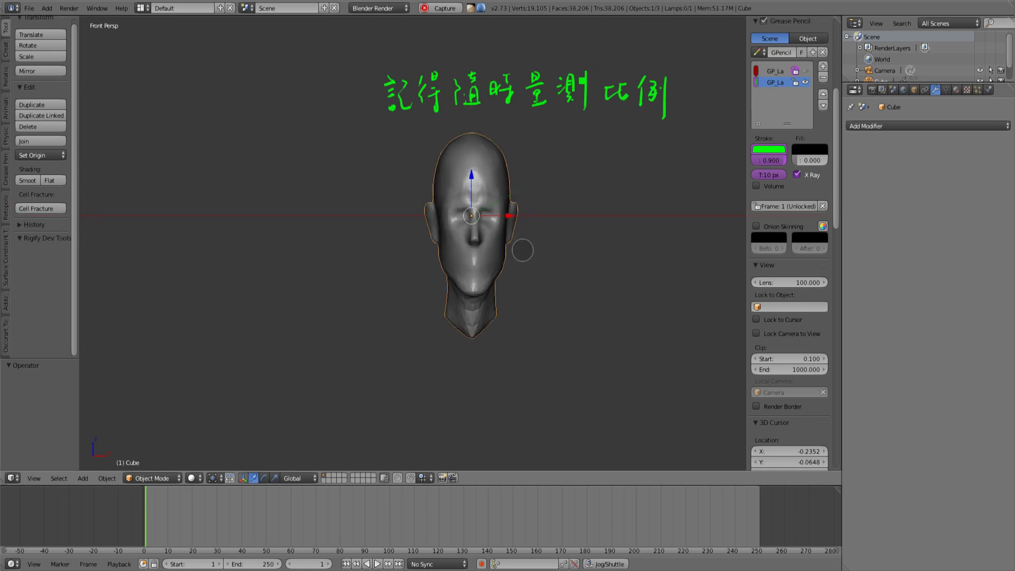
Step: Try a stronger X-axis scale of the head, by a factor of 1.492
shift+middle_drag(523, 250, 512, 291)
scroll(512, 291, up, 2)
key(s)
key(x)
click(579, 249)
key(ctrl+z)
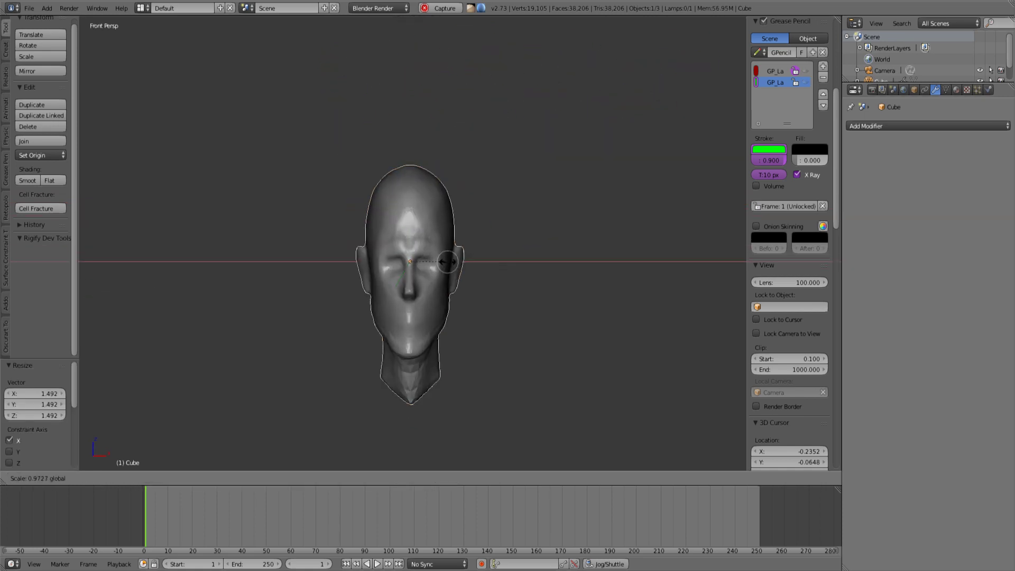
Step: Widen the head along the X axis by a factor of 1.226
click(448, 275)
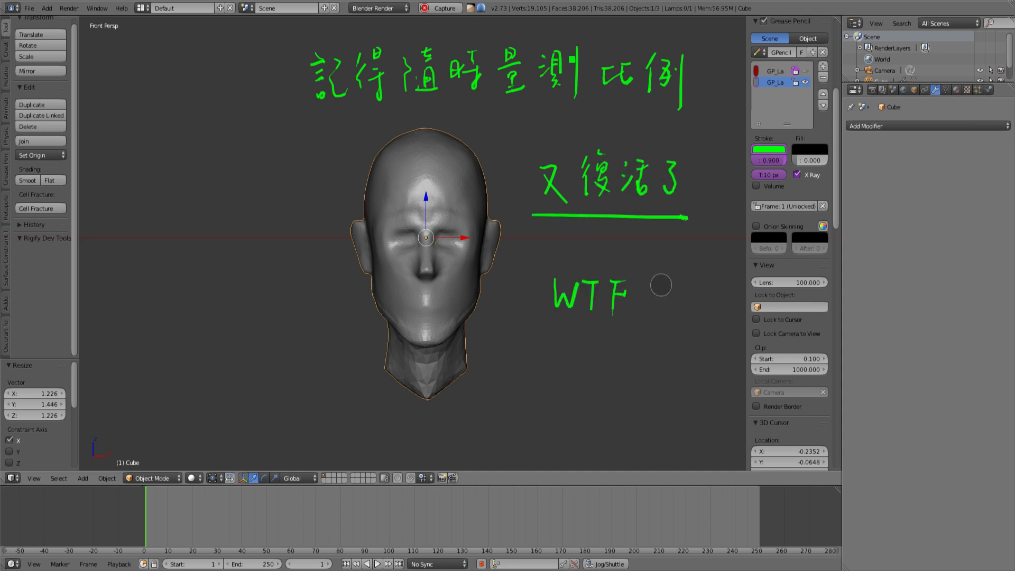
scroll(672, 291, down, 3)
scroll(452, 212, up, 5)
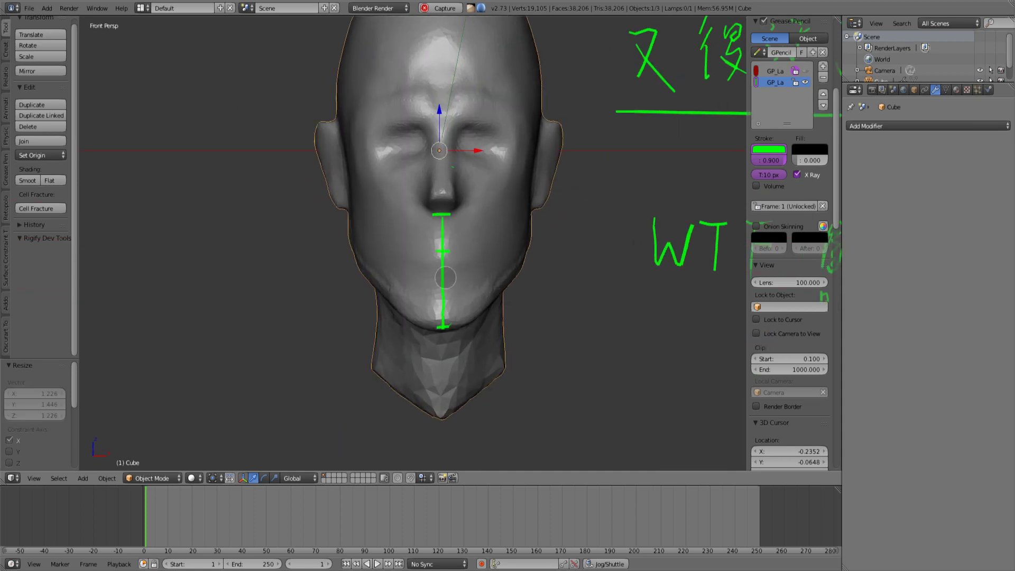
Step: Sketch the lip outline and the nose-to-chin division marks on the lower face with the green grease pencil
mouse_move(451, 253)
middle_down()
mouse_move(569, 335)
mouse_move(497, 317)
middle_up()
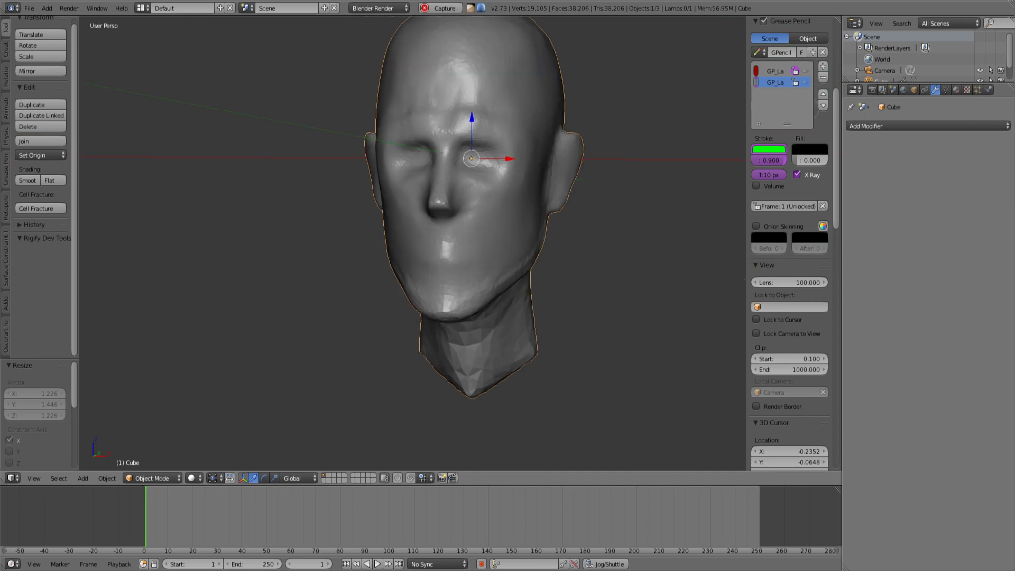
scroll(379, 236, up, 1)
key(Tab)
click(385, 172)
scroll(383, 249, up, 2)
mouse_move(455, 248)
middle_down()
mouse_move(383, 249)
mouse_move(415, 245)
mouse_move(370, 270)
middle_up()
scroll(414, 245, down, 2)
key(Tab)
click(344, 244)
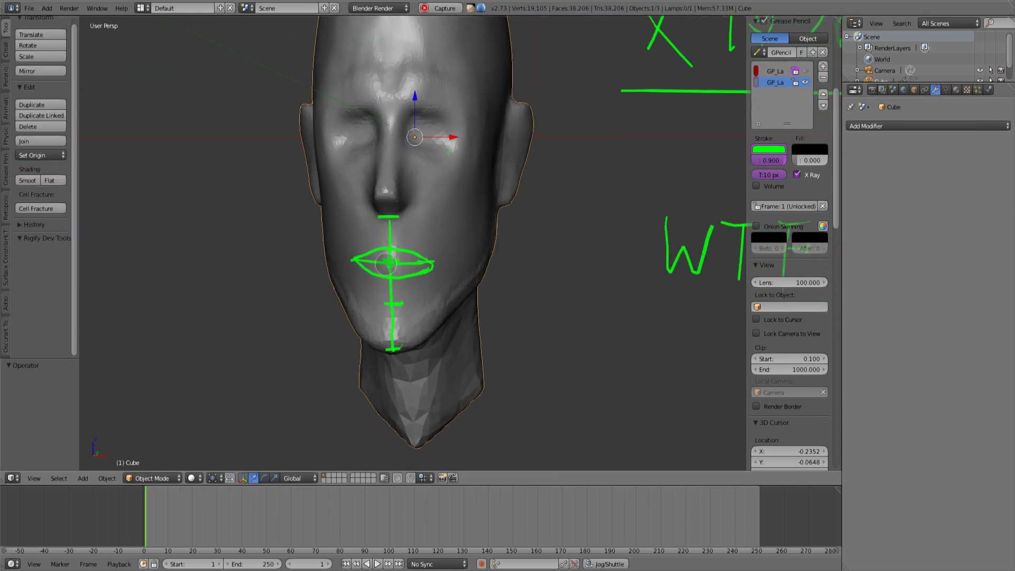
Step: Try rescaling the head along the X axis in the front view
key(KP_1)
scroll(422, 274, down, 2)
key(s)
key(x)
click(531, 173)
mouse_move(508, 211)
middle_down()
mouse_move(455, 222)
mouse_move(444, 212)
middle_up()
Step: Hide the green grease pencil layer with the lip and proportion marks
key(Tab)
click(370, 164)
click(357, 204)
scroll(791, 238, up, 8)
click(805, 288)
key(Tab)
key(Tab)
scroll(502, 249, down, 1)
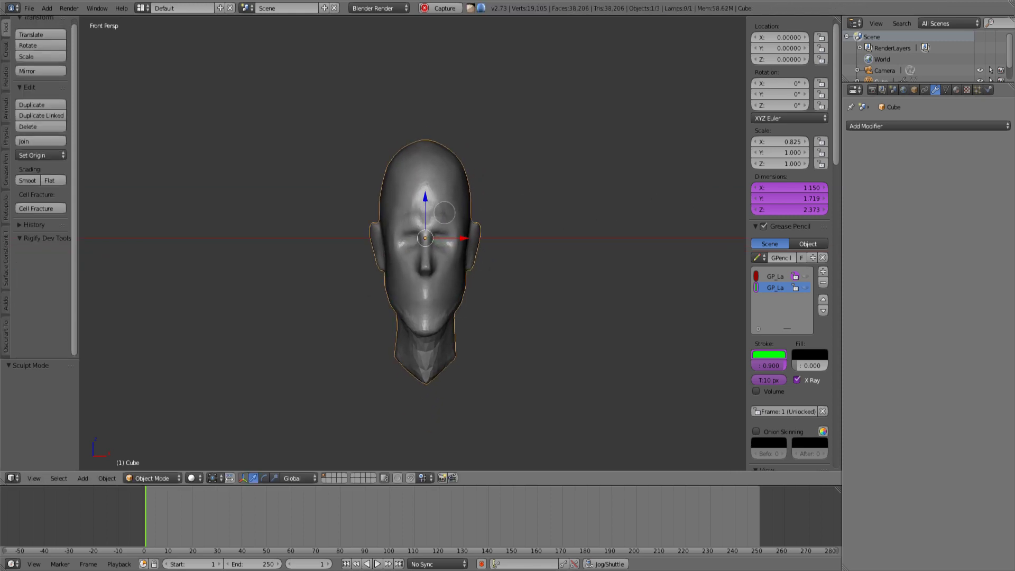
Step: Try widening the head along the X axis by a factor of 1.312 with the scale manipulator
scroll(628, 206, up, 1)
middle_drag(628, 207, 582, 214)
key(ctrl+space)
drag(503, 227, 517, 231)
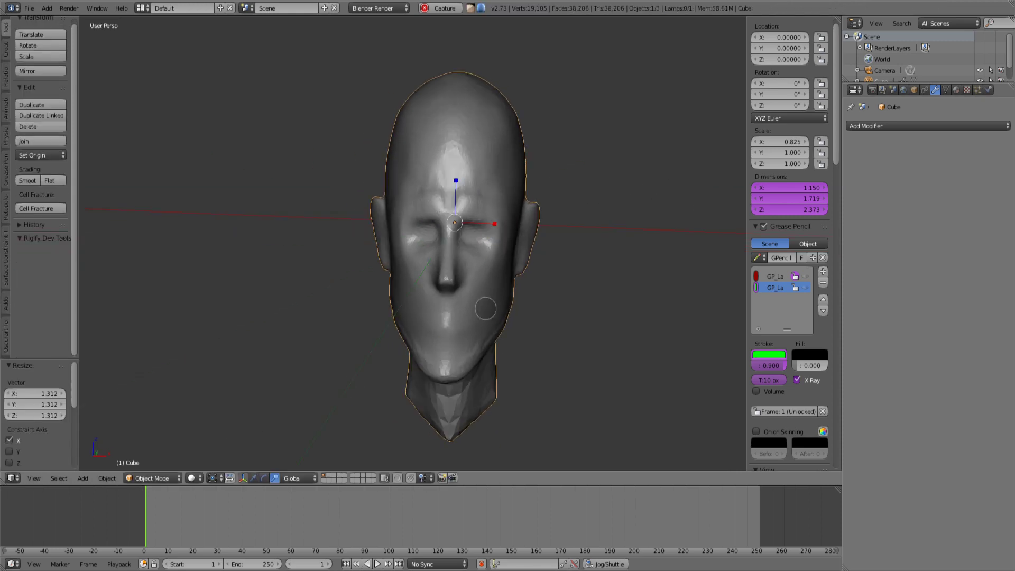
Step: Delete the drivers from the head's X, Y and Z dimensions
key(KP_1)
click(768, 209)
right_click(767, 188)
click(765, 193)
scroll(598, 264, down, 1)
Step: Delete the drivers on the grease pencil opacity, thickness and X Ray settings and remove both layers
right_click(770, 363)
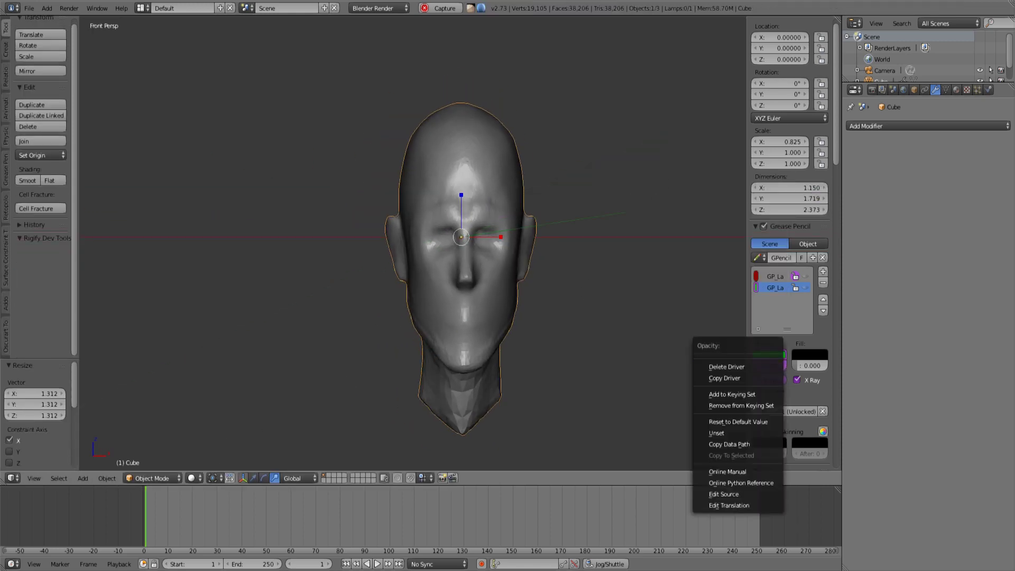
click(769, 367)
right_click(770, 382)
click(769, 387)
right_click(800, 380)
click(800, 386)
click(823, 283)
click(823, 283)
Step: Reset the head's X scale to 1.000
mouse_move(592, 259)
middle_down()
mouse_move(535, 268)
mouse_move(521, 256)
middle_up()
key(KP_1)
scroll(548, 254, up, 2)
scroll(549, 253, down, 1)
key(Return)
middle_drag(598, 249, 547, 257)
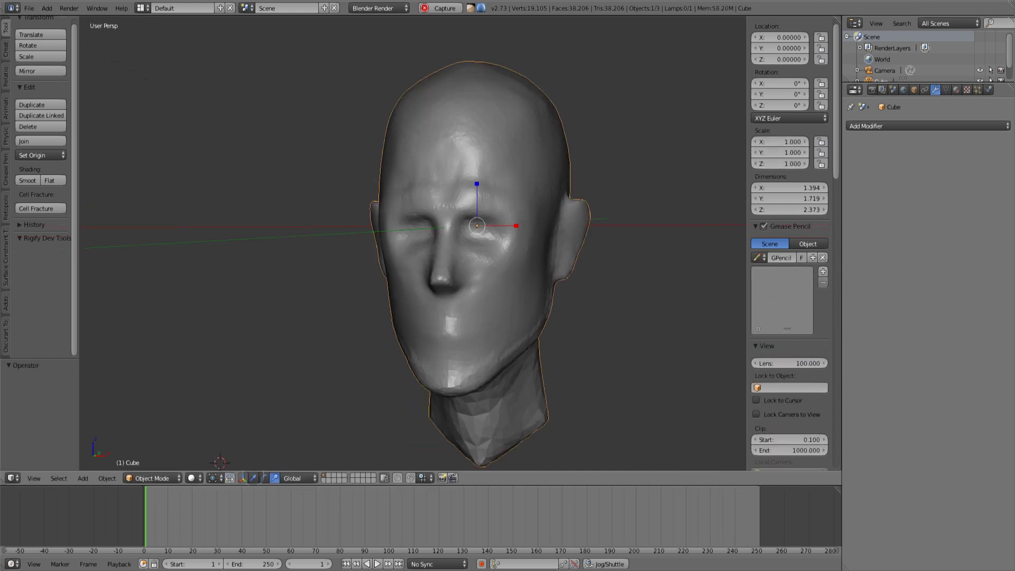
Step: Switch to the translate manipulator and add a grease pencil layer with a green stroke colour
click(240, 445)
click(254, 478)
key(KP_1)
shift+middle_drag(561, 293, 506, 299)
click(823, 272)
click(769, 355)
drag(783, 327, 847, 327)
shift+middle_drag(579, 361, 552, 360)
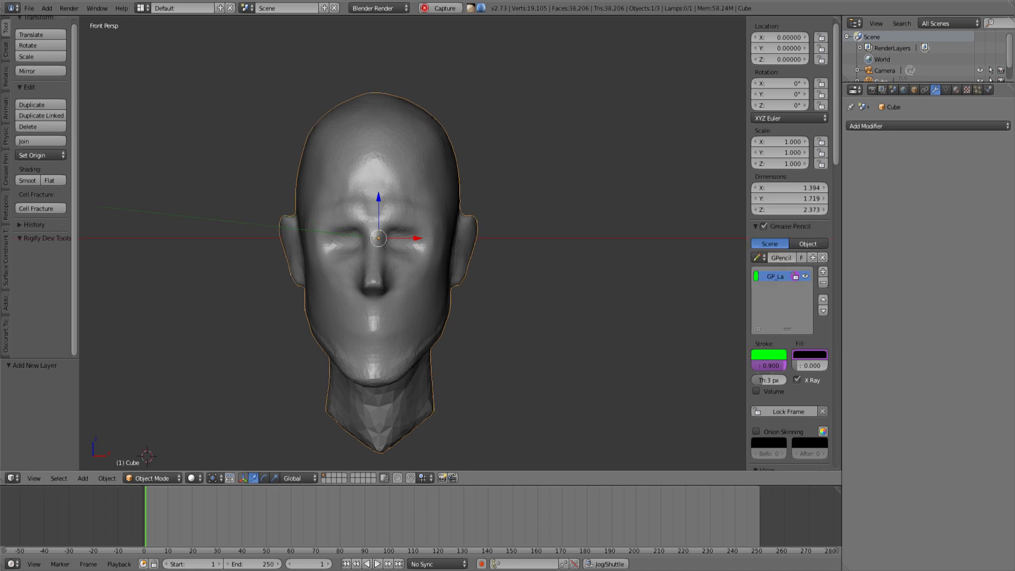
Step: Replace the grease pencil layer with a new one, draw a test stroke and remove the layer
middle_drag(653, 215, 603, 228)
click(824, 283)
click(824, 272)
drag(594, 235, 556, 201)
click(824, 283)
Step: Build up a rounded mound over the mouth area between nose and chin with the Clay Strips brush at 57 px
key(KP_1)
middle_drag(634, 264, 474, 308)
key(ctrl+shift+z)
key(ctrl+shift+z)
key(ctrl+shift+z)
key(ctrl+shift+z)
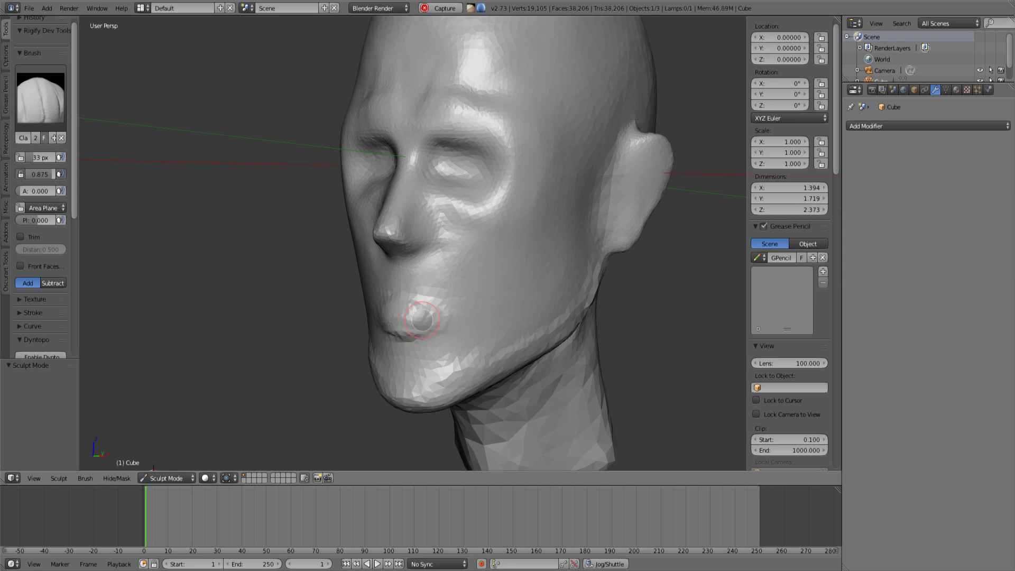
key(ctrl+shift+z)
middle_drag(406, 295, 392, 277)
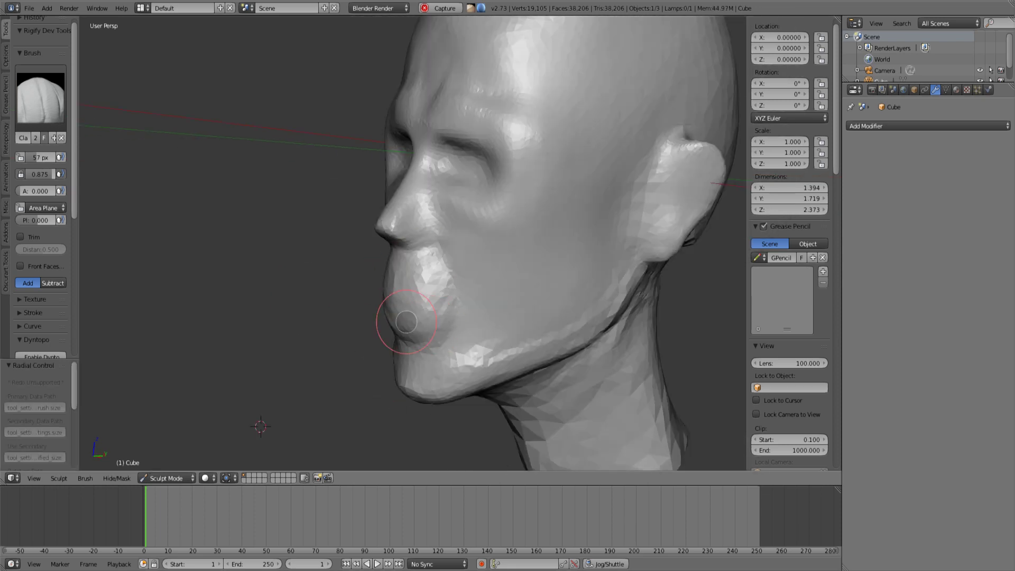
mouse_move(406, 323)
middle_down()
mouse_move(344, 288)
mouse_move(415, 296)
middle_up()
Step: Try writing a black freehand note beside the head in the front view and remove its layer
key(KP_1)
drag(558, 214, 567, 223)
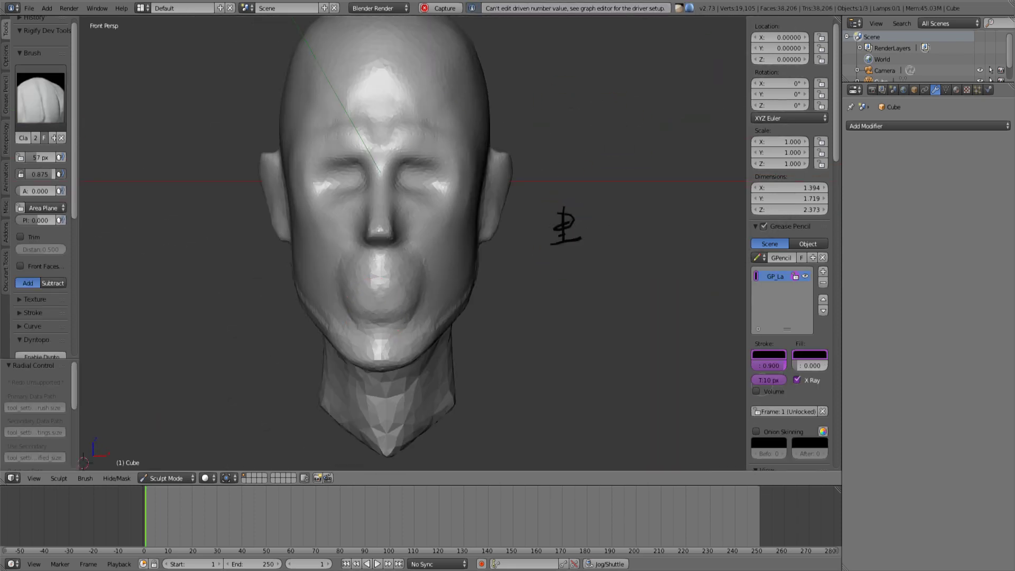
key(ctrl+shift+z)
Step: Delete the drivers on the new grease pencil layer's opacity, thickness and Volume settings
right_click(772, 278)
right_click(771, 286)
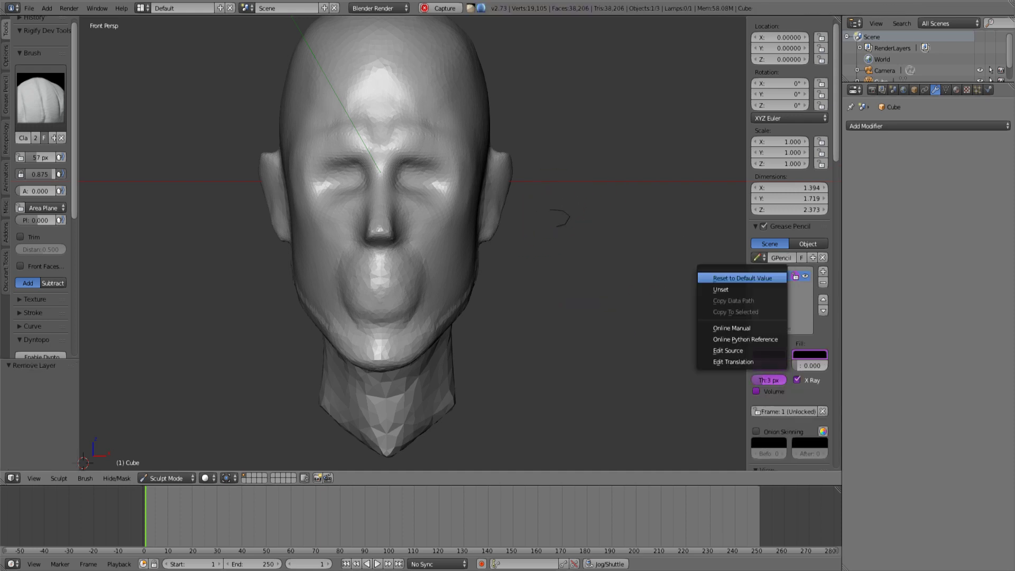
right_click(770, 364)
click(769, 286)
right_click(758, 392)
click(758, 394)
Step: Set the grease pencil stroke colour to green (R 0.101, G 1.000, B 0.000) and its thickness to 10 px
click(769, 355)
drag(843, 269, 843, 208)
click(760, 230)
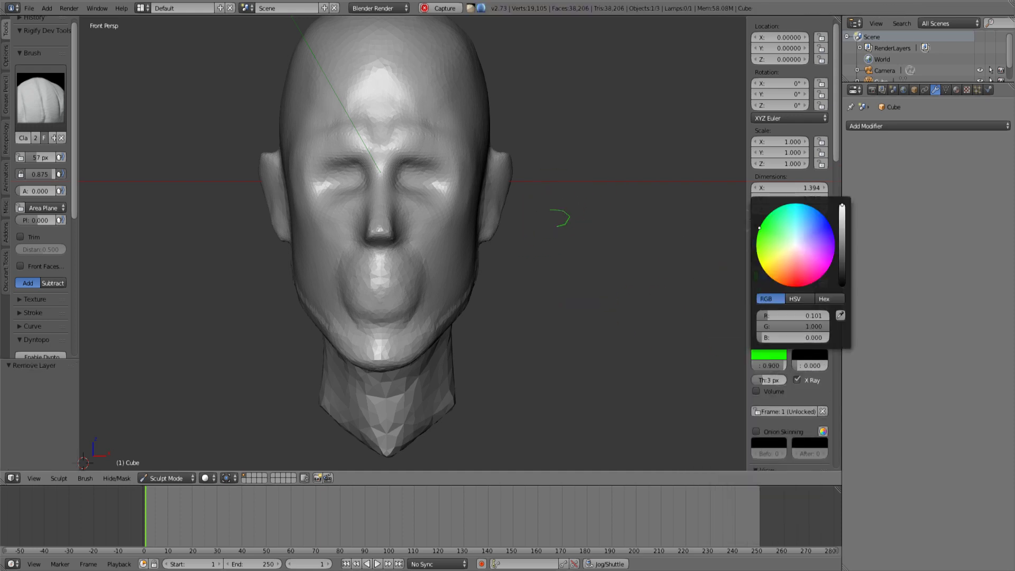
drag(765, 380, 786, 380)
Step: Handwrite the green note 畫嘴的時候不要只畫 beside the head and start the character 嘴 below it
drag(544, 214, 584, 219)
drag(561, 202, 559, 236)
drag(549, 225, 570, 236)
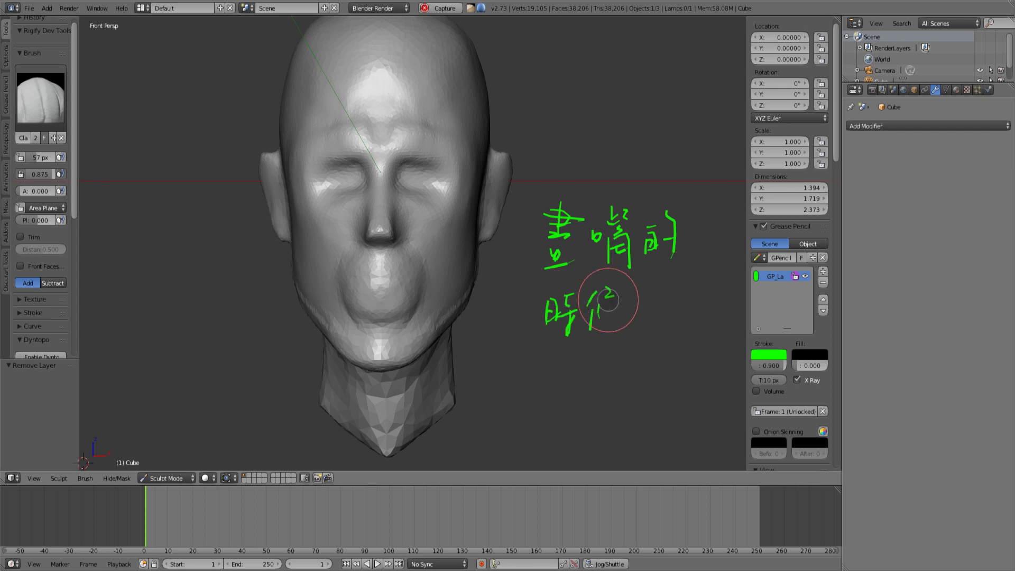
shift+middle_drag(632, 219, 602, 118)
drag(494, 354, 494, 365)
drag(494, 355, 496, 364)
drag(510, 339, 509, 351)
drag(511, 346, 517, 344)
drag(508, 352, 518, 349)
drag(521, 339, 527, 347)
drag(516, 354, 515, 361)
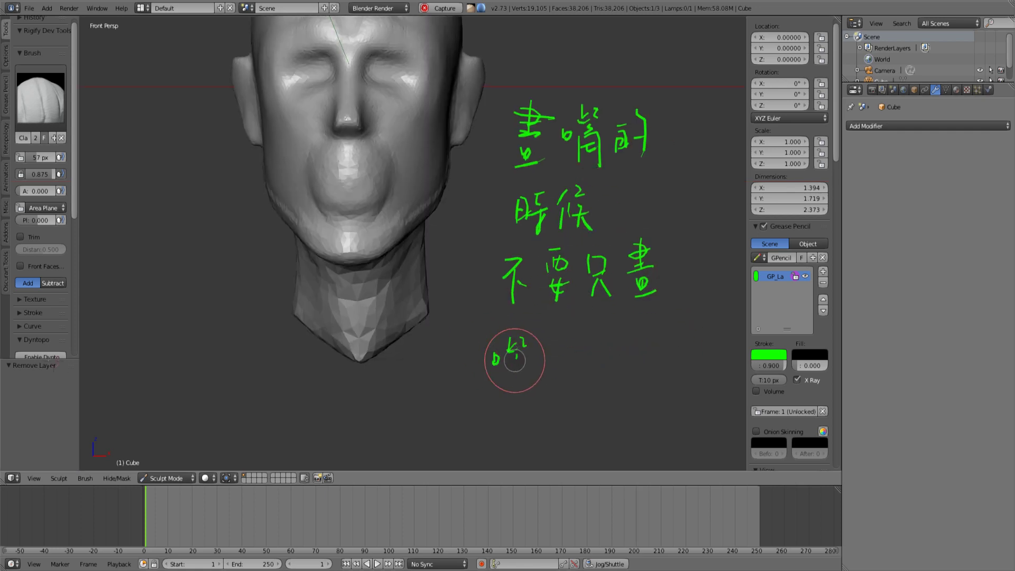
Step: Continue the handwritten note with 嘴唇 and the reminder 要記得裡面要有牙齒
shift+middle_drag(566, 376, 581, 222)
drag(529, 281, 545, 280)
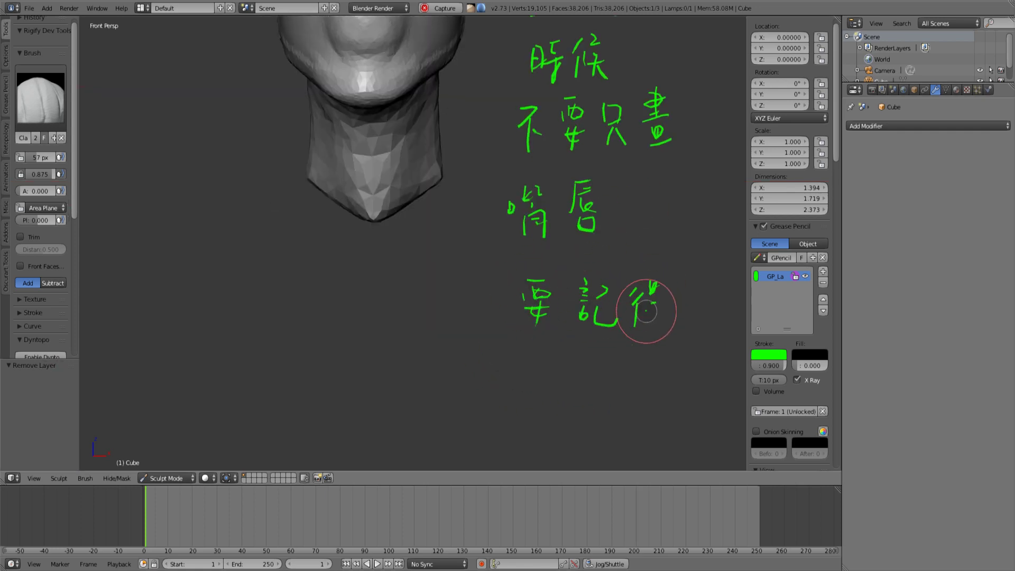
drag(646, 366, 658, 399)
shift+middle_drag(528, 439, 528, 286)
drag(505, 284, 524, 284)
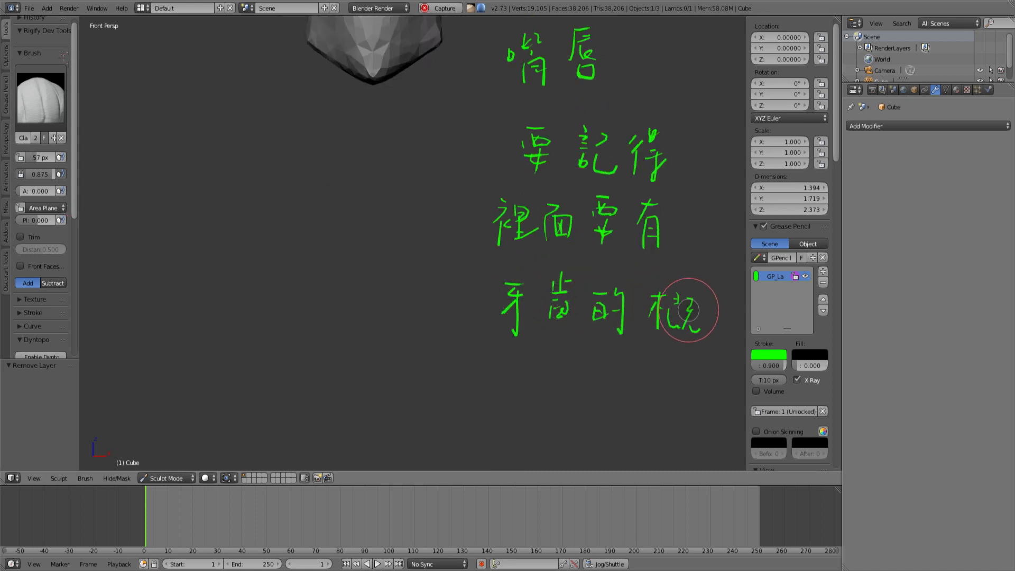
Step: Crease the lower edge of the mouth mound at 33 px and draw a green nose-to-chin line with division marks
shift+middle_drag(582, 106, 593, 408)
mouse_move(433, 169)
middle_down()
mouse_move(453, 182)
mouse_move(474, 233)
mouse_move(465, 234)
middle_up()
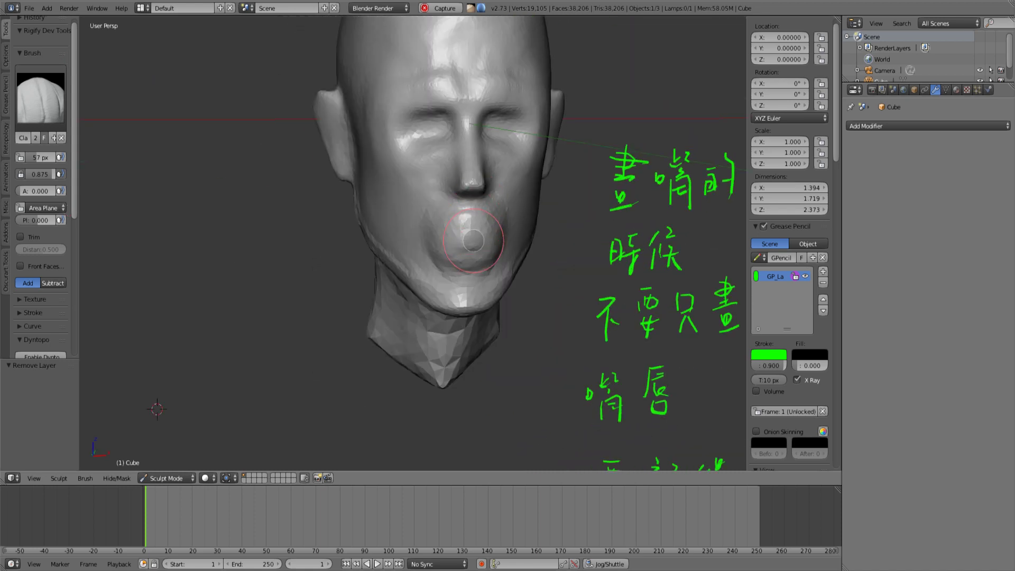
key(shift+c)
scroll(486, 234, up, 2)
key(ctrl+z)
middle_drag(482, 190, 488, 181)
key(f)
click(486, 179)
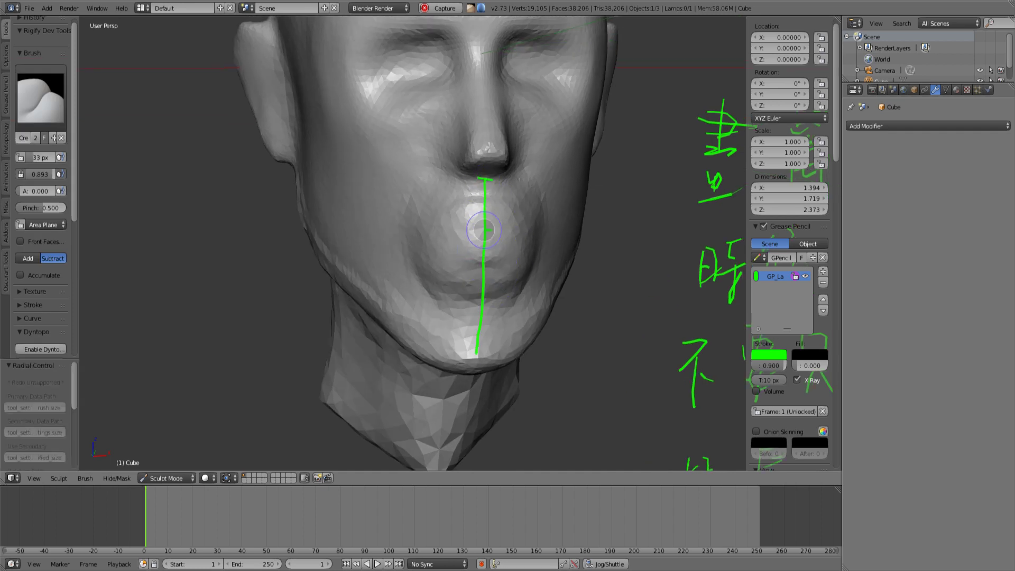
middle_drag(493, 283, 534, 285)
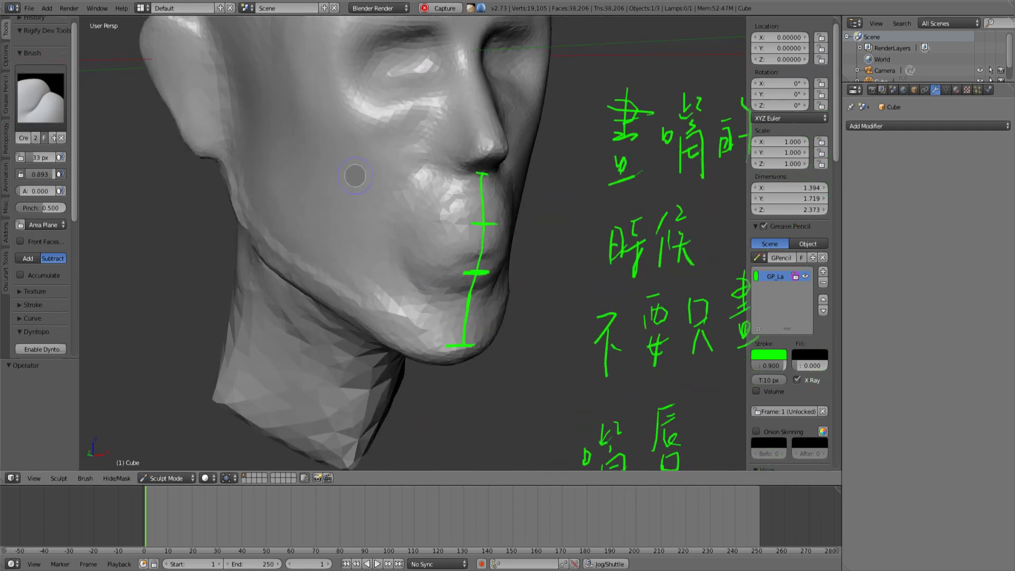
Step: Reshape the mouth mound with the Snake Hook brush at 78 px
click(41, 99)
click(292, 208)
middle_drag(441, 249, 460, 251)
key(f)
click(494, 254)
mouse_move(494, 288)
middle_down()
mouse_move(475, 299)
mouse_move(440, 233)
middle_up()
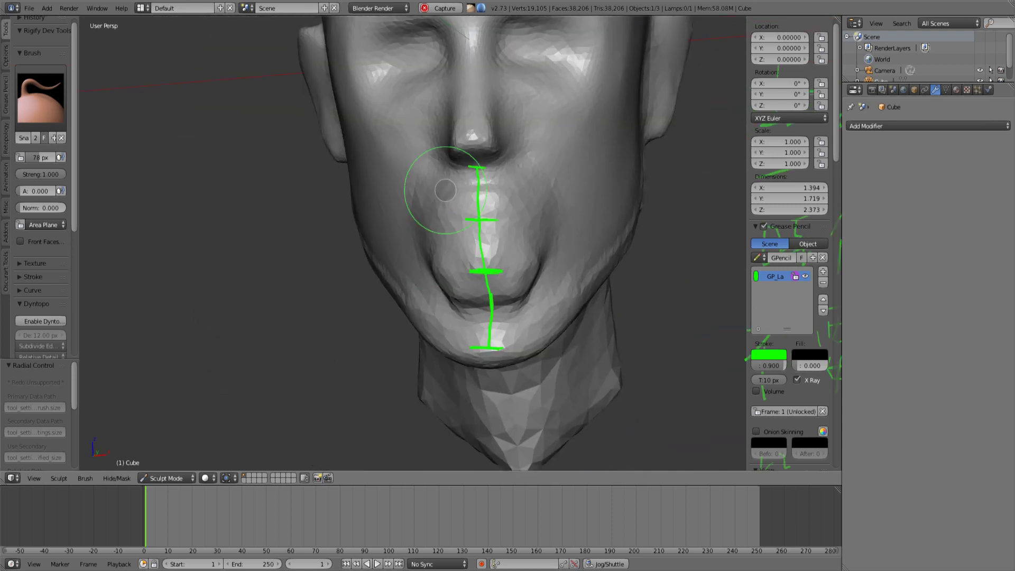
mouse_move(445, 212)
middle_down()
mouse_move(406, 247)
mouse_move(447, 228)
middle_up()
Step: Carve the mouth line across the mound between the division marks with the Crease brush
click(41, 99)
click(206, 161)
key(f)
drag(444, 229, 400, 226)
mouse_move(521, 212)
middle_down()
mouse_move(446, 204)
mouse_move(478, 232)
middle_up()
Step: Enable dynamic topology and build up the upper lip with the Clay Strips brush, smoothing the strokes
click(40, 99)
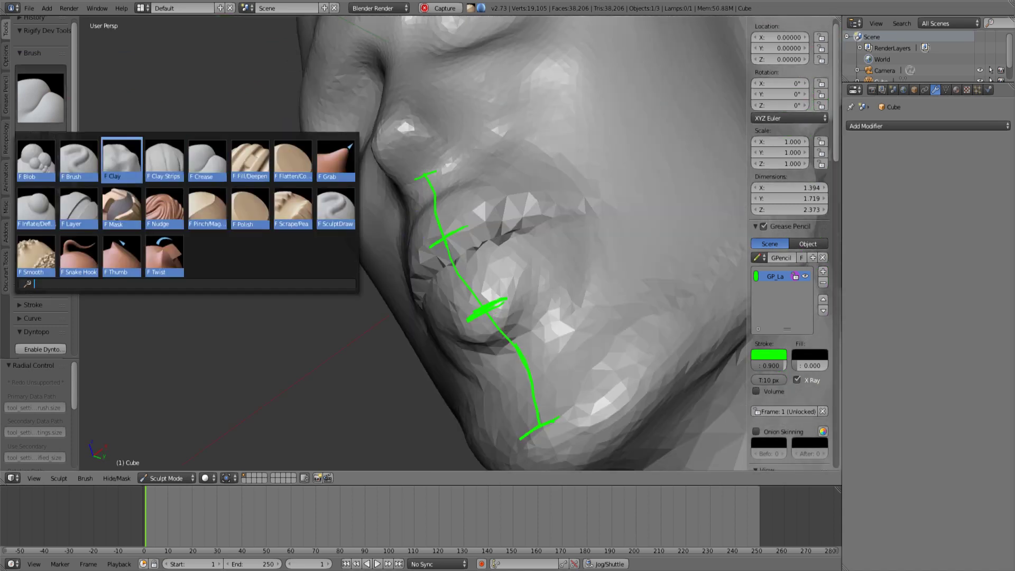
click(163, 161)
mouse_move(510, 277)
middle_down()
mouse_move(521, 296)
mouse_move(643, 275)
middle_up()
key(f)
mouse_move(450, 233)
middle_down()
mouse_move(423, 225)
mouse_move(458, 215)
middle_up()
key(ctrl+d)
drag(381, 143, 437, 174)
shift+drag(404, 150, 424, 157)
Step: Build up the lower lip toward the mouth corner with the Clay Strips brush at 58 px
key(f)
click(374, 167)
mouse_move(502, 164)
middle_down()
mouse_move(389, 168)
mouse_move(410, 145)
middle_up()
drag(476, 193, 529, 215)
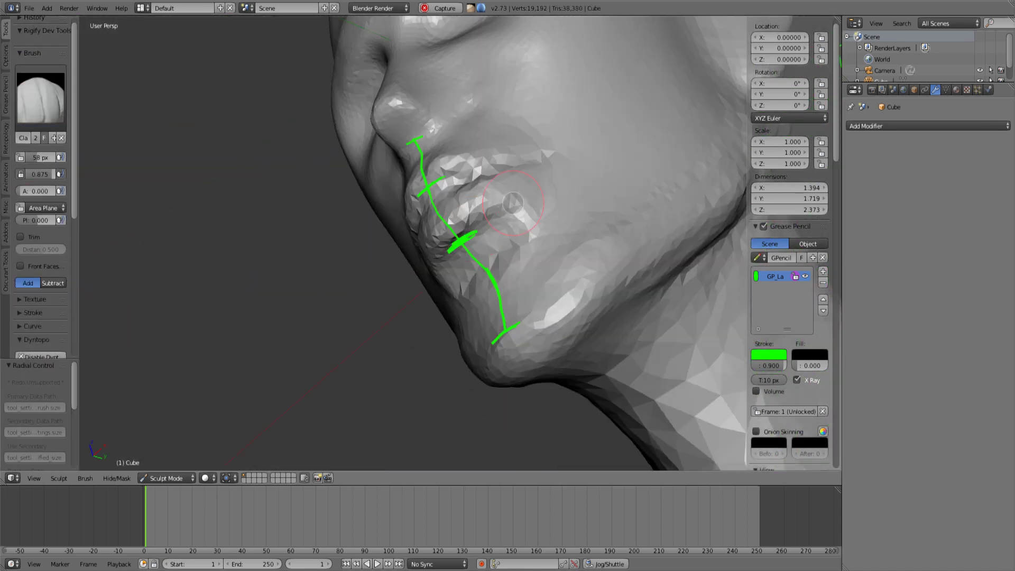
Step: Hide the green grease pencil layer to clear the view of the mouth
mouse_move(371, 201)
middle_down()
mouse_move(455, 211)
mouse_move(439, 174)
middle_up()
middle_drag(427, 138, 452, 143)
key(f)
scroll(455, 185, down, 4)
mouse_move(439, 203)
middle_down()
mouse_move(487, 213)
mouse_move(370, 222)
middle_up()
mouse_move(402, 175)
shift+middle_down()
mouse_move(402, 281)
mouse_move(461, 265)
shift+middle_up()
click(805, 276)
scroll(461, 284, up, 4)
Step: Deepen the line between the lips toward the mouth corner with the Crease brush
key(shift+c)
scroll(461, 284, up, 4)
drag(420, 270, 349, 281)
mouse_move(343, 302)
middle_down()
mouse_move(450, 296)
mouse_move(351, 265)
middle_up()
scroll(351, 259, up, 2)
Step: Flatten the lip surfaces and add volume along the mouth opening with a clay brush
click(41, 98)
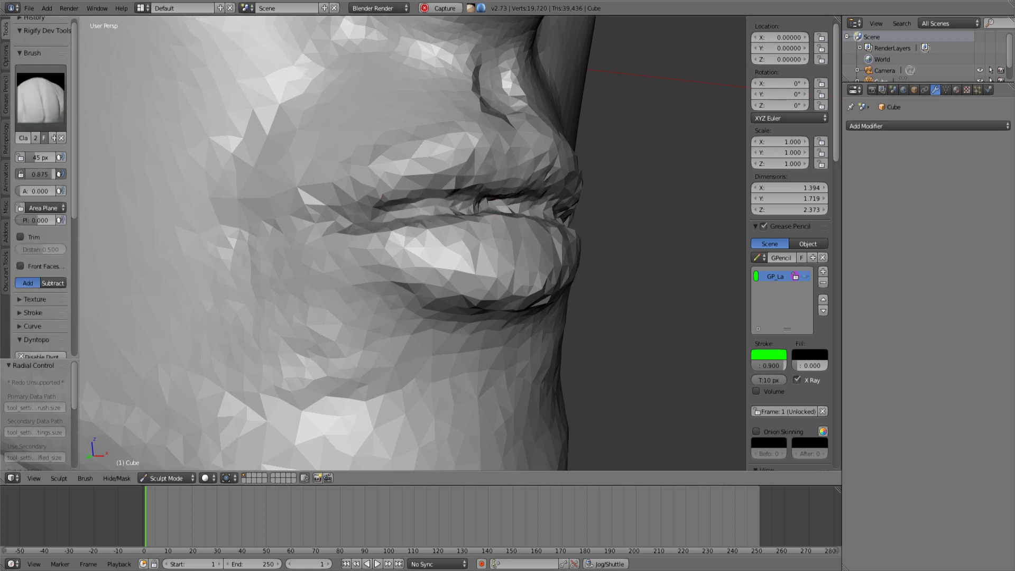
key(shift+t)
mouse_move(476, 175)
middle_down()
mouse_move(521, 193)
mouse_move(510, 204)
middle_up()
key(c)
drag(509, 204, 476, 198)
mouse_move(476, 199)
middle_down()
mouse_move(502, 145)
mouse_move(431, 136)
mouse_move(497, 182)
middle_up()
scroll(502, 144, down, 4)
Step: Smooth the lips and the area below them with the Smooth brush at 59 px
shift+drag(497, 183, 504, 191)
middle_drag(555, 159, 439, 200)
key(f)
scroll(439, 206, up, 3)
shift+drag(444, 227, 452, 243)
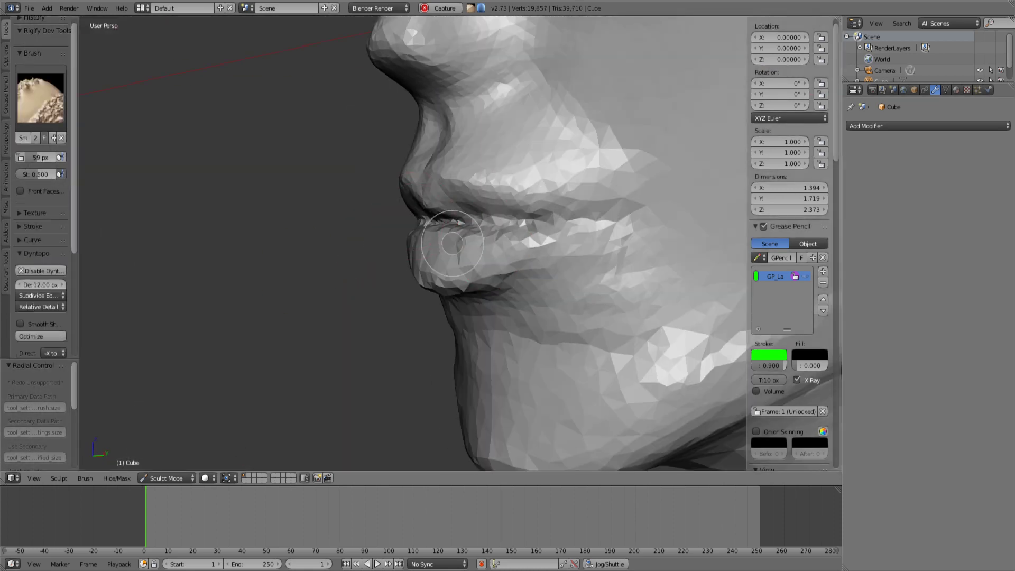
mouse_move(452, 244)
middle_down()
mouse_move(513, 236)
mouse_move(404, 301)
middle_up()
shift+drag(405, 301, 399, 322)
Step: Build up the nostril wings on both sides of the nose with the Clay Strips brush at 59 px
scroll(399, 322, down, 4)
mouse_move(399, 322)
middle_down()
mouse_move(406, 284)
mouse_move(376, 162)
mouse_move(491, 264)
middle_up()
scroll(376, 162, up, 3)
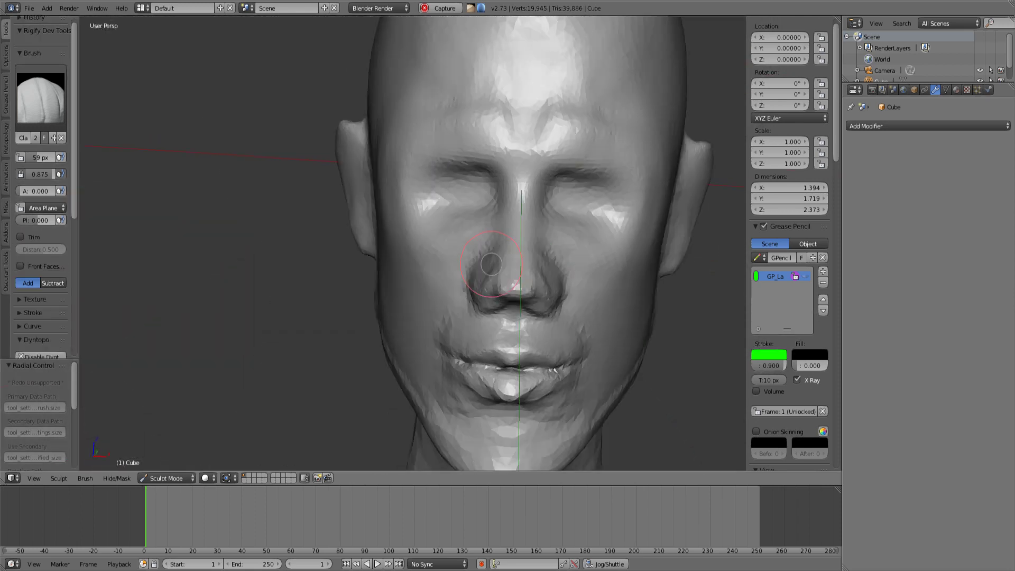
key(KP_1)
scroll(509, 162, down, 2)
shift+middle_drag(425, 209, 341, 213)
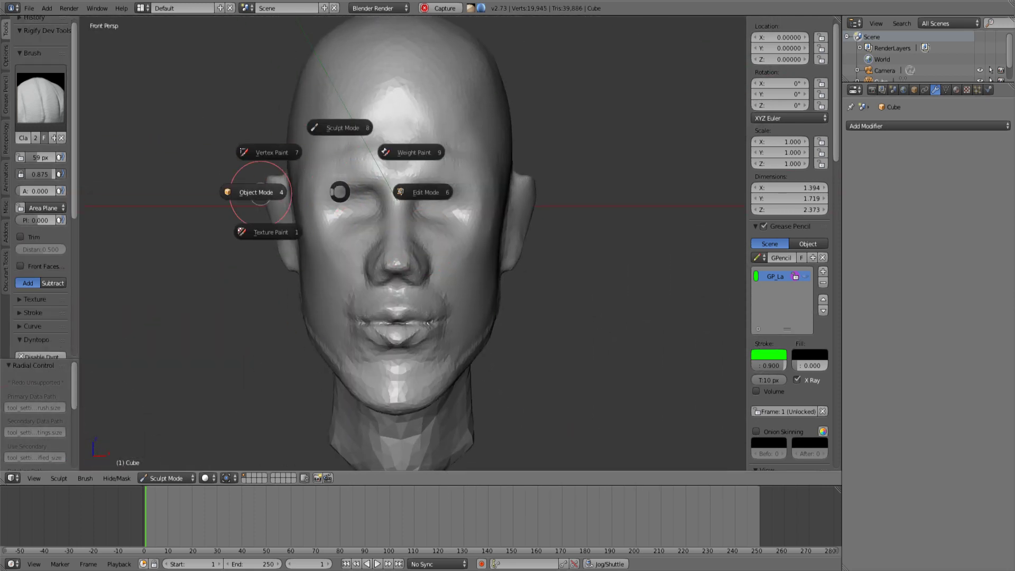
Step: Return to Sculpt Mode and smooth the outer eye socket with the Smooth brush at 80 px
click(259, 192)
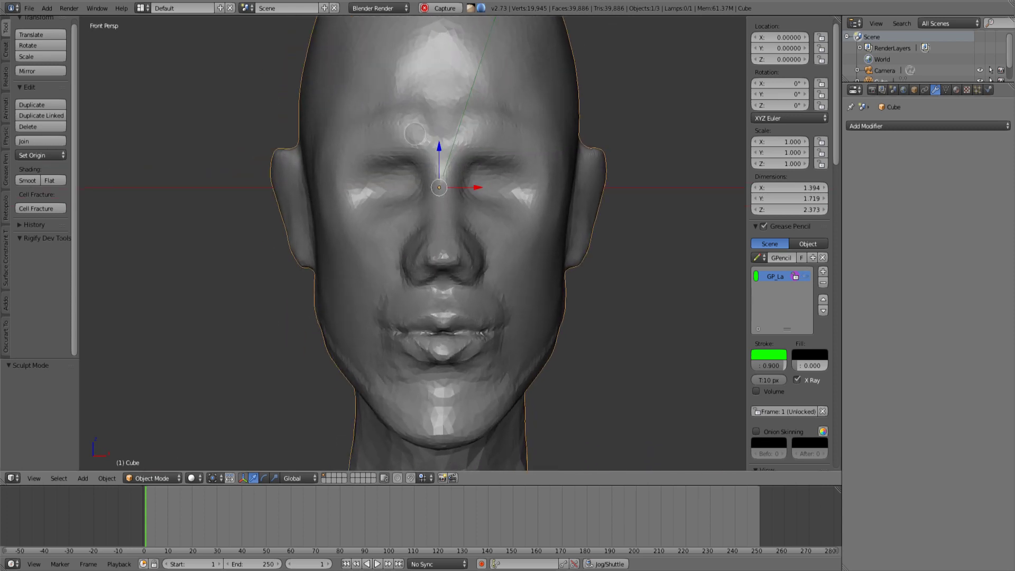
key(Tab)
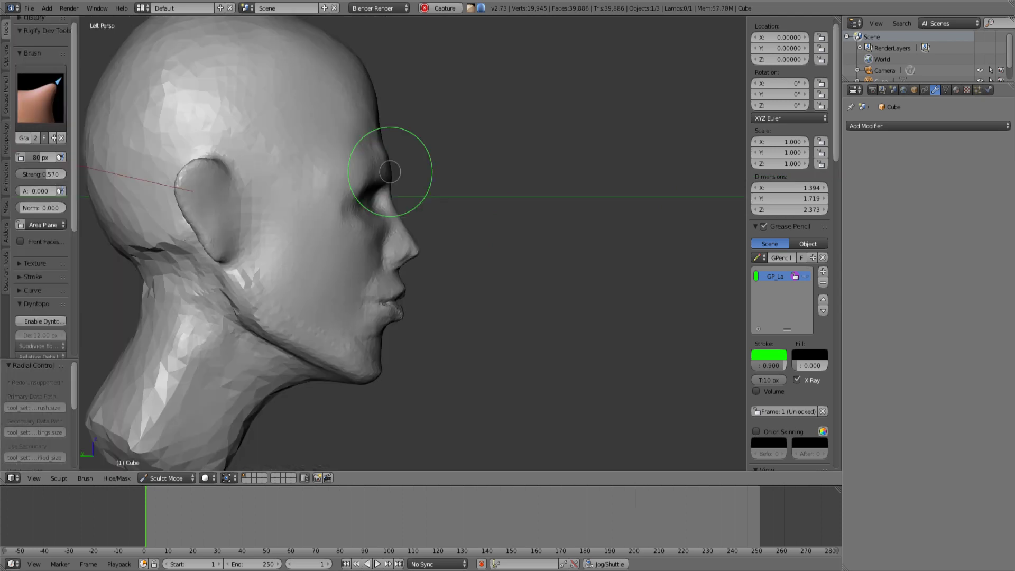
key(s)
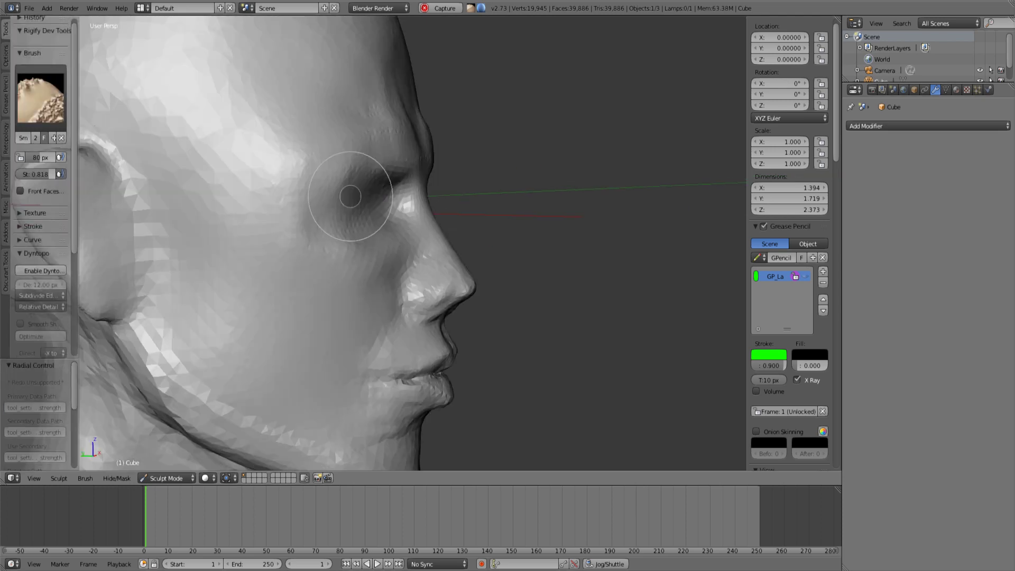
Step: Build up volume below the brow and on the cheekbone with the Clay Strips brush at 56 px
click(40, 99)
mouse_move(350, 196)
middle_down()
mouse_move(322, 201)
mouse_move(320, 174)
mouse_move(376, 198)
mouse_move(398, 226)
mouse_move(335, 229)
mouse_move(284, 131)
mouse_move(328, 213)
mouse_move(470, 317)
mouse_move(526, 53)
mouse_move(508, 413)
mouse_move(512, 205)
mouse_move(480, 253)
middle_up()
click(164, 160)
key(f)
click(309, 176)
scroll(283, 132, down, 3)
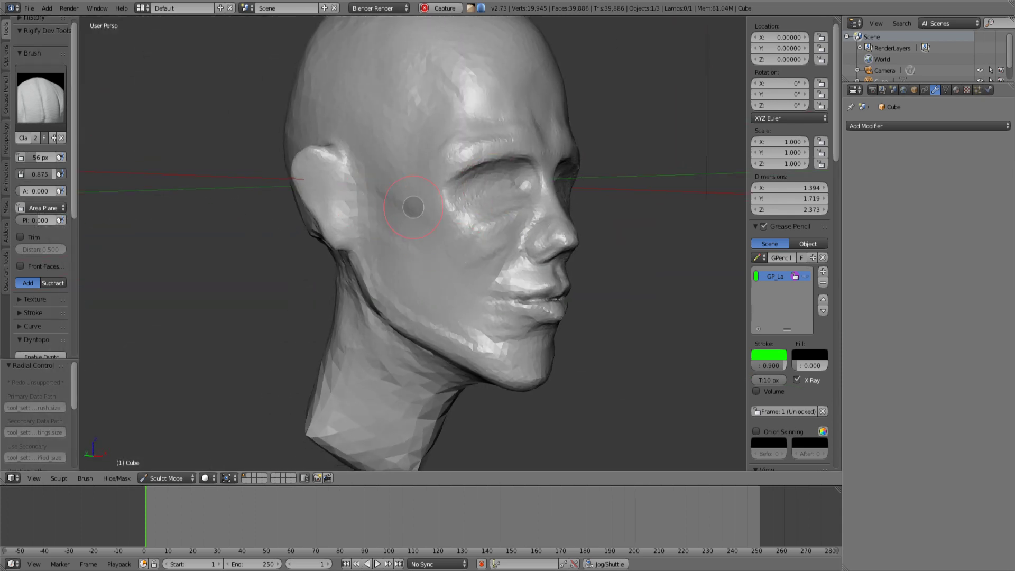
middle_drag(413, 208, 511, 230)
key(c)
mouse_move(418, 245)
middle_down()
mouse_move(374, 104)
mouse_move(544, 186)
middle_up()
scroll(500, 221, up, 6)
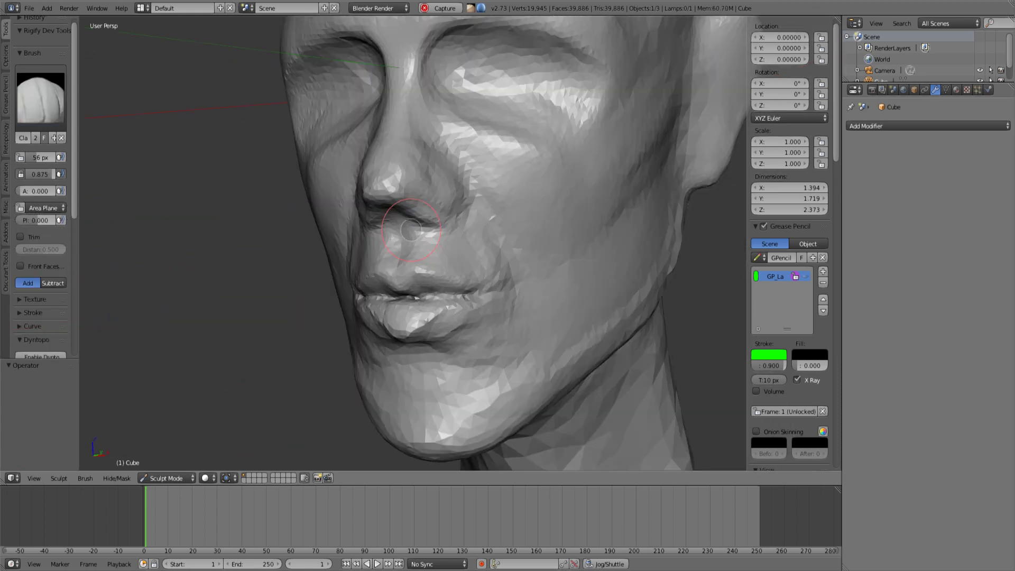
scroll(502, 276, down, 6)
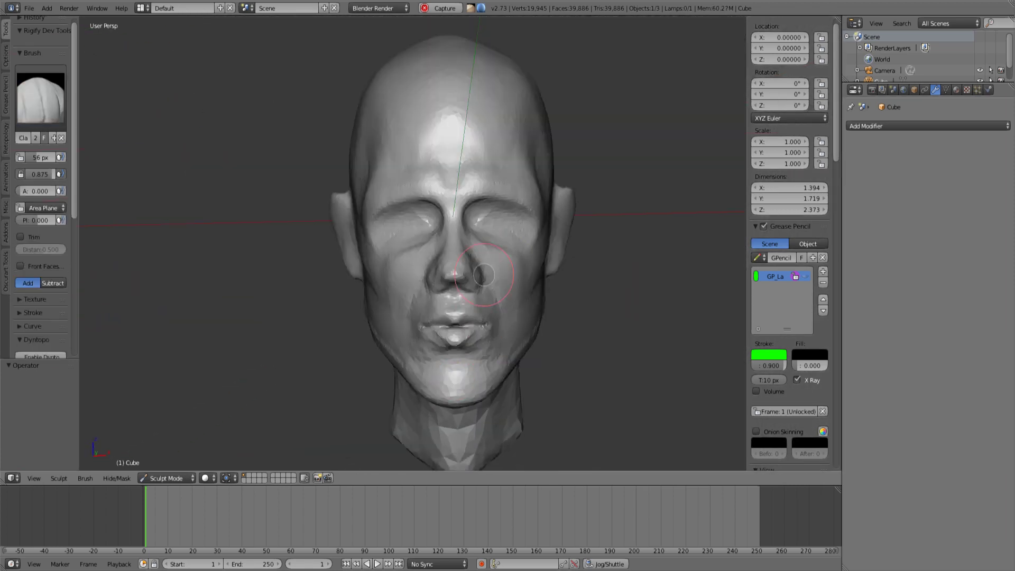
middle_drag(465, 306, 88, 176)
Step: Adjust the head contour with the Snake Hook brush at 74 px and smooth the side of the forehead
click(41, 99)
click(80, 258)
key(f)
click(413, 199)
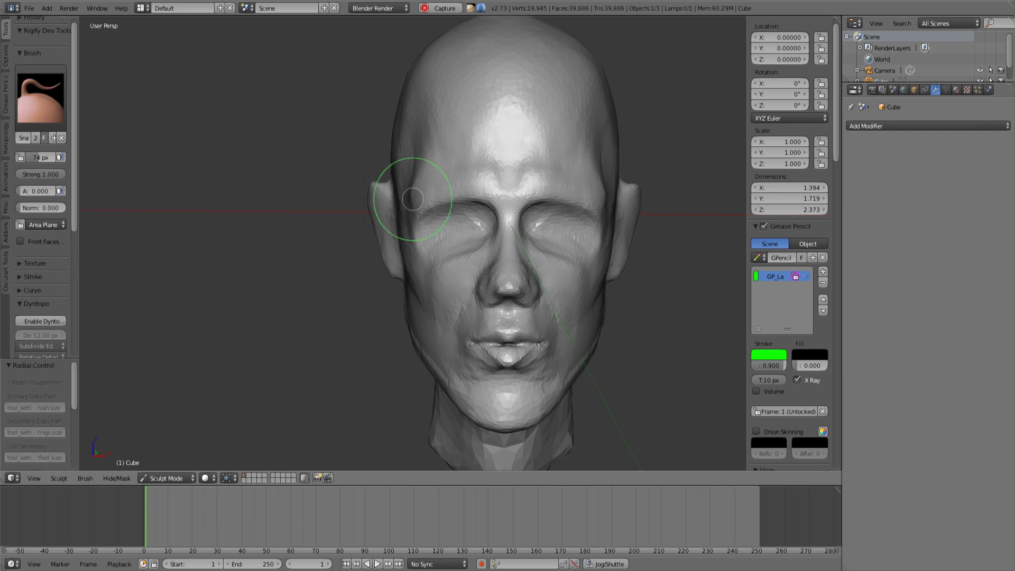
mouse_move(420, 250)
middle_down()
mouse_move(498, 301)
mouse_move(365, 224)
middle_up()
shift+drag(524, 77, 538, 93)
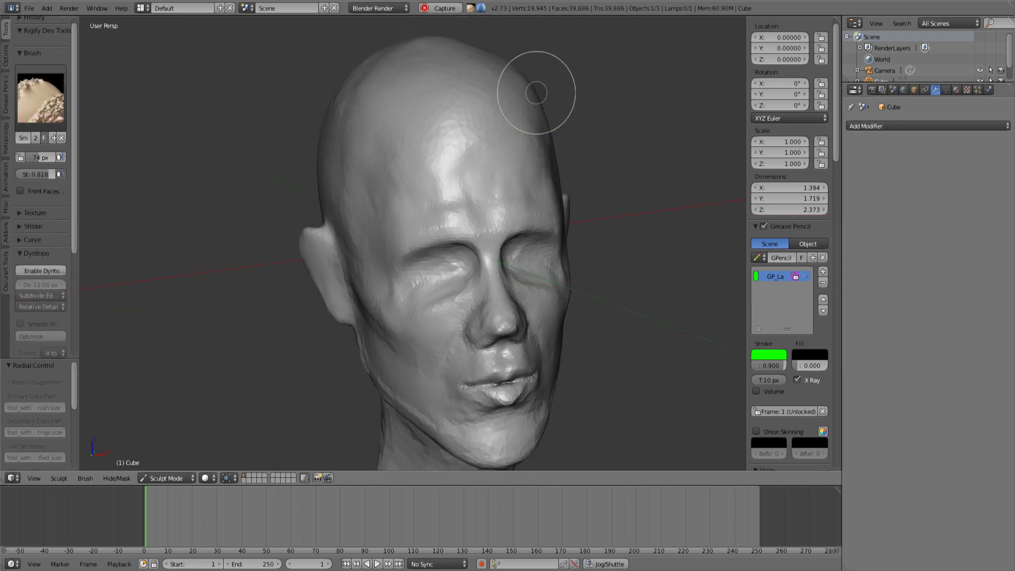
Step: Even out the head's side contour with a further smoothing stroke, checking it from the front
key(KP_1)
scroll(494, 232, down, 2)
scroll(494, 233, up, 2)
middle_drag(494, 233, 397, 259)
shift+drag(534, 169, 546, 181)
middle_drag(546, 181, 624, 158)
Step: Reshape the upper edge of the ear with the Snake Hook brush and undo the last smoothing stroke
scroll(347, 217, up, 5)
middle_drag(347, 218, 402, 233)
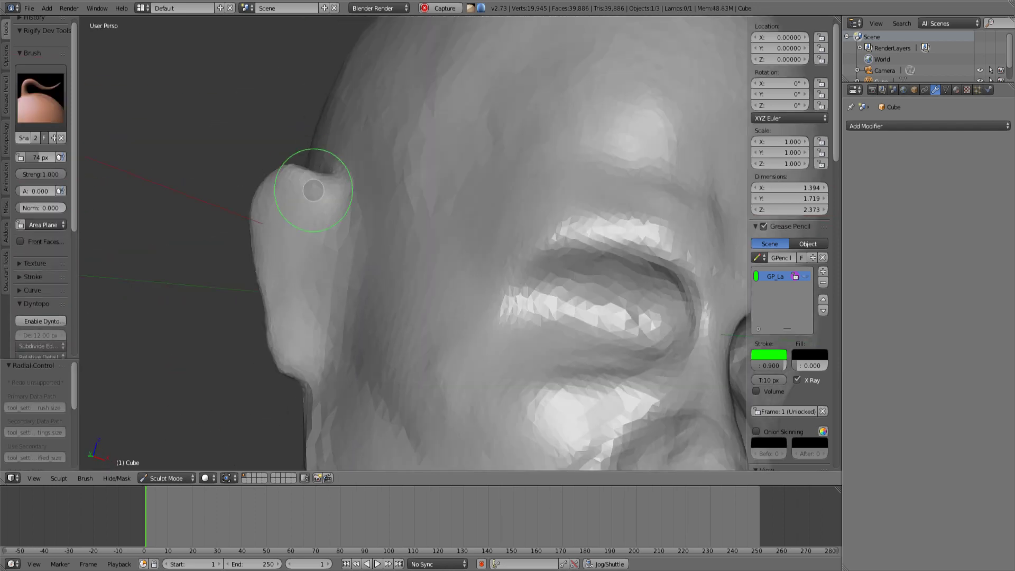
drag(313, 191, 318, 177)
shift+drag(317, 177, 296, 212)
key(ctrl+z)
scroll(299, 388, down, 4)
middle_drag(299, 388, 358, 274)
middle_drag(484, 359, 291, 281)
Step: Enable dynamic topology and smooth the top of the head
key(ctrl+d)
scroll(189, 403, down, 4)
key(k)
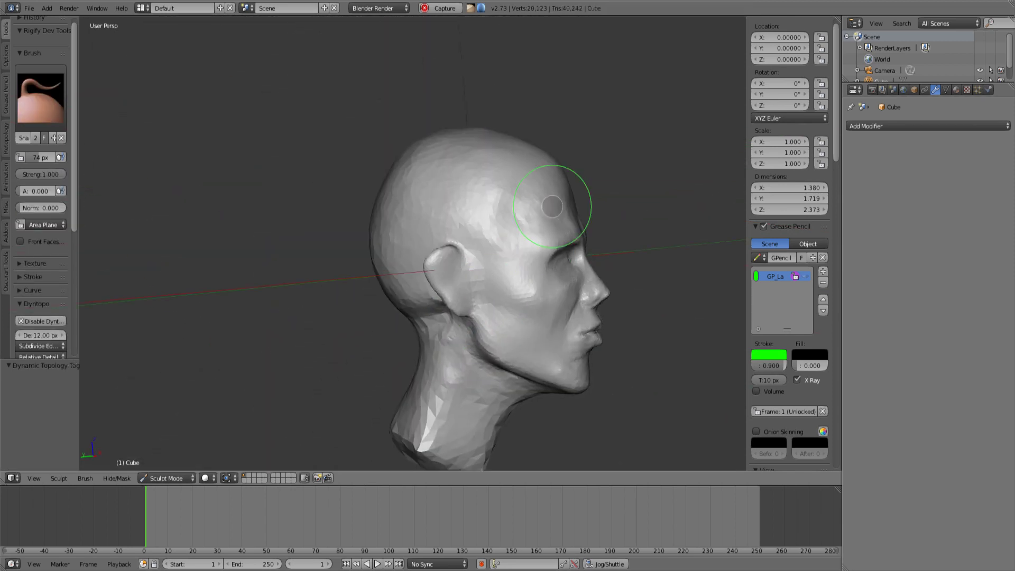
shift+drag(487, 99, 449, 175)
shift+middle_drag(449, 175, 377, 167)
scroll(379, 209, up, 7)
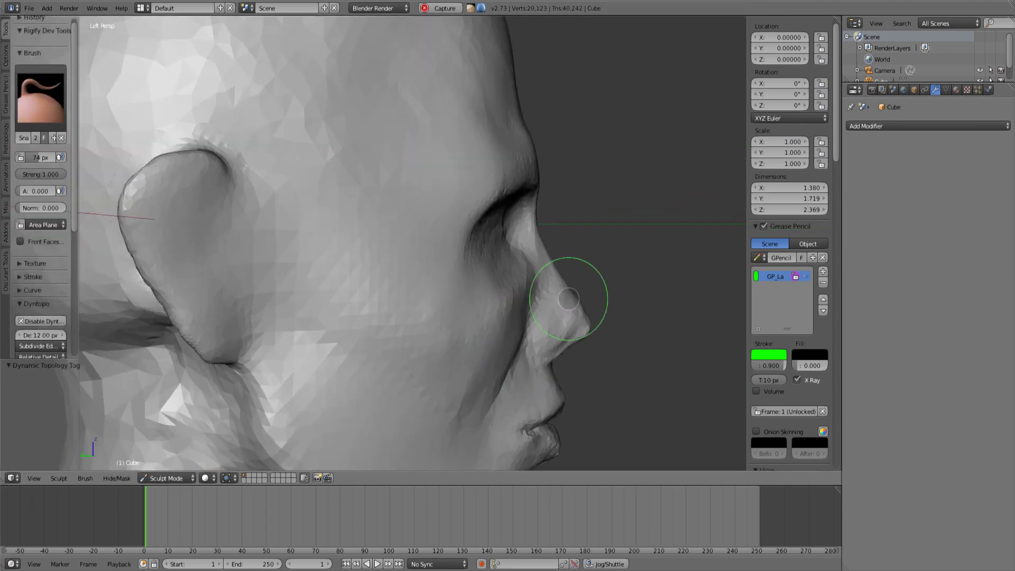
Step: Set the brush size to 84 px and smooth the cheek, outer eye socket and temple
shift+middle_drag(571, 296, 512, 249)
key(f)
click(484, 236)
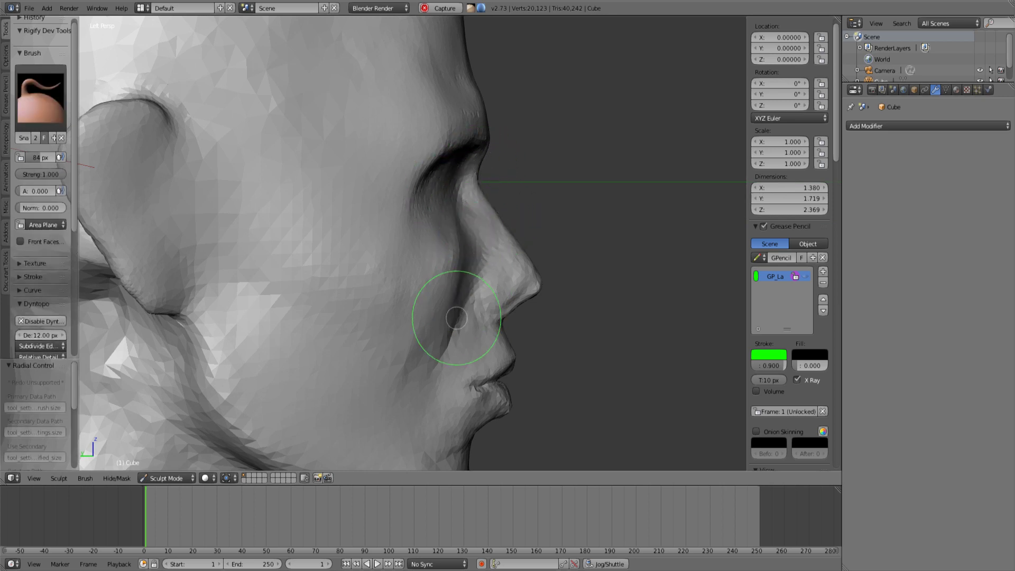
mouse_move(441, 286)
shift+mouse_down()
mouse_move(402, 212)
mouse_move(442, 186)
shift+mouse_up()
middle_drag(443, 186, 386, 212)
shift+drag(407, 185, 419, 172)
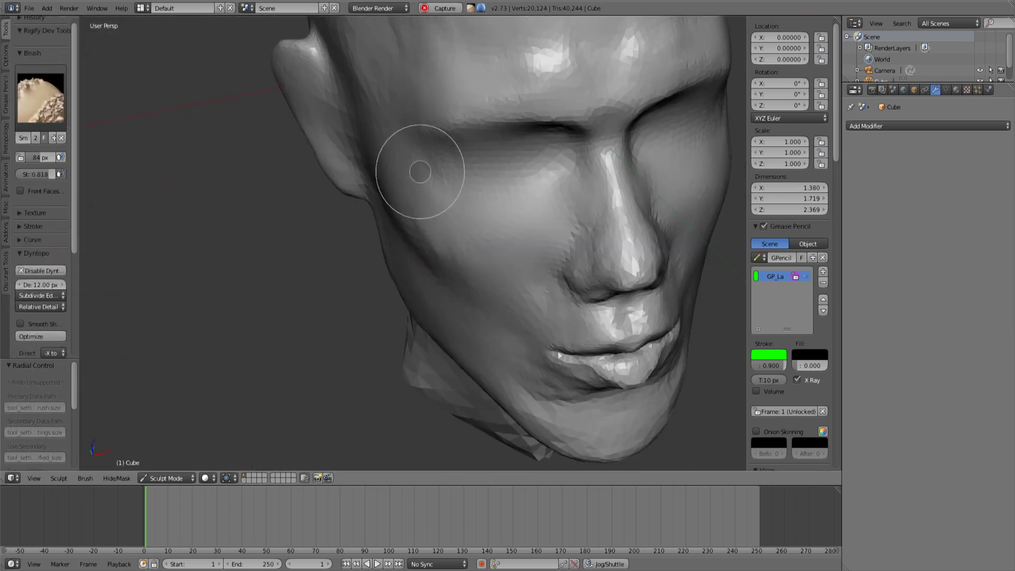
Step: Show the grease pencil layer and switch the head to Object Mode
scroll(507, 307, down, 3)
mouse_move(545, 328)
middle_down()
mouse_move(462, 268)
mouse_move(469, 365)
middle_up()
scroll(507, 306, down, 2)
scroll(462, 267, up, 3)
middle_drag(296, 296, 523, 304)
scroll(523, 304, up, 2)
click(806, 276)
scroll(528, 351, down, 5)
key(Tab)
Step: Clear the old grease pencil strokes and write the note "再次量測" above the head's side profile
mouse_move(476, 232)
right_down()
mouse_move(478, 351)
mouse_move(436, 455)
right_up()
scroll(476, 352, up, 2)
shift+middle_drag(476, 352, 473, 277)
scroll(474, 277, down, 3)
shift+middle_drag(462, 400, 476, 286)
shift+middle_drag(490, 116, 484, 294)
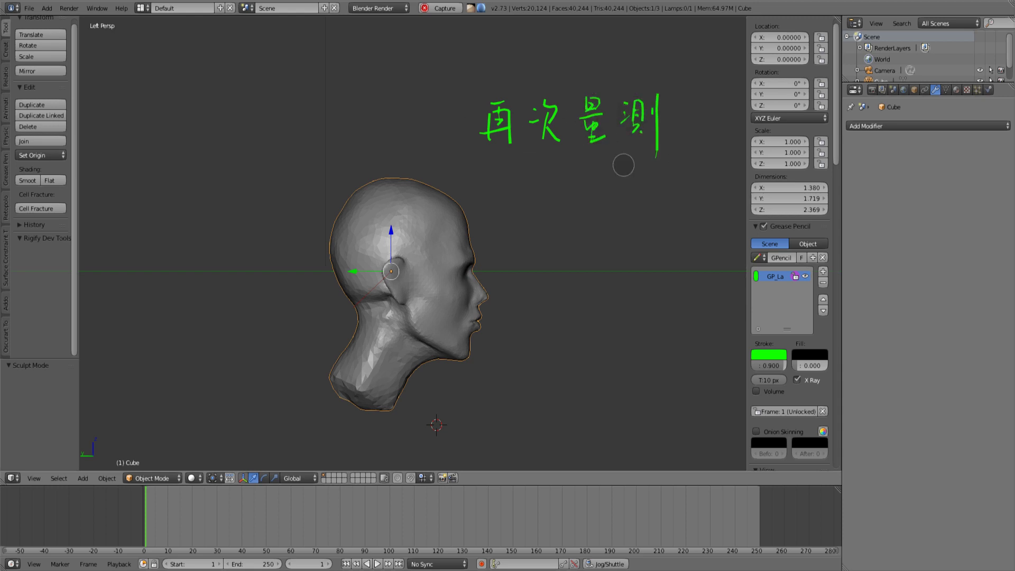
Step: In the right side view, draw a grease pencil box around the head and split it with horizontal and vertical centre lines
key(ctrl+Tab)
key(KP_3)
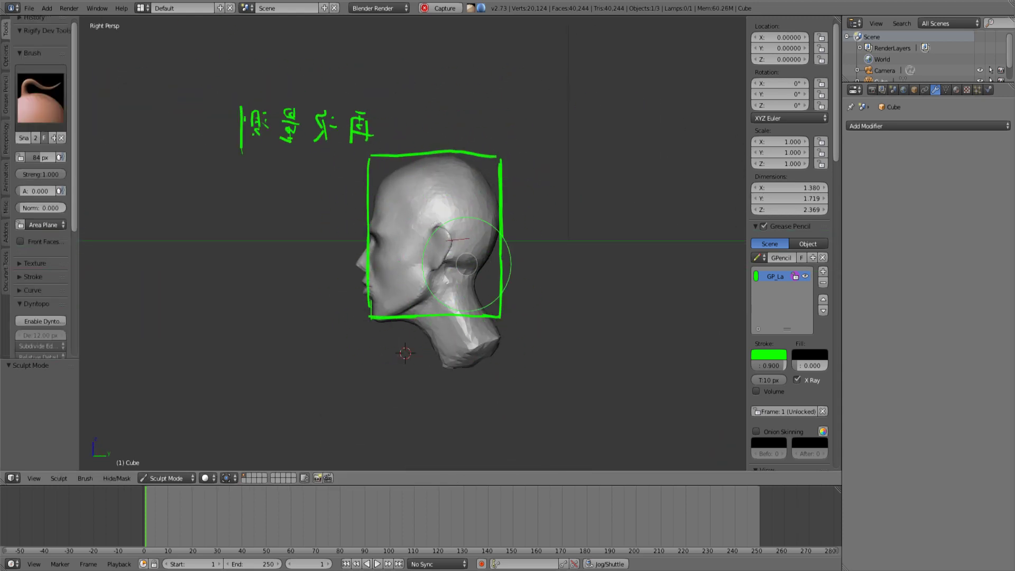
scroll(463, 258, up, 2)
scroll(535, 281, down, 1)
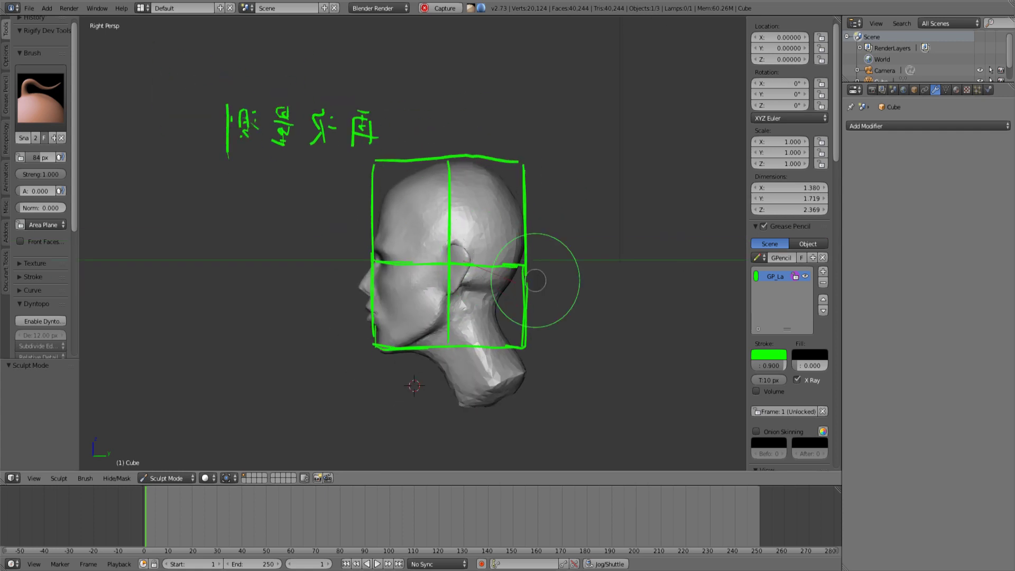
Step: Compare the head's front and side proportions with the guides and erase the note and the guide box
key(KP_1)
key(KP_3)
scroll(471, 296, up, 3)
scroll(624, 225, down, 3)
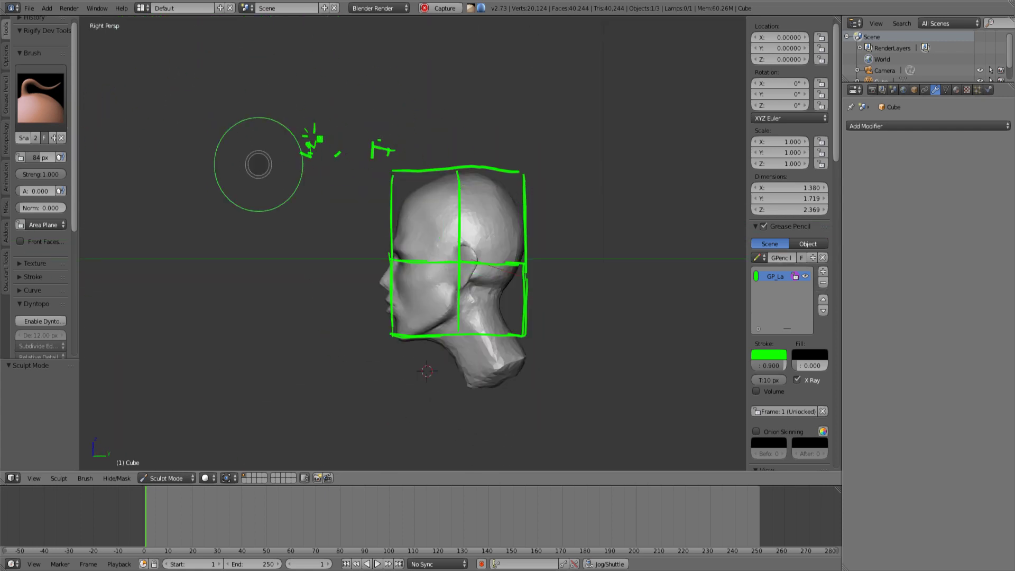
middle_drag(399, 310, 431, 227)
scroll(430, 226, up, 3)
key(KP_1)
key(Tab)
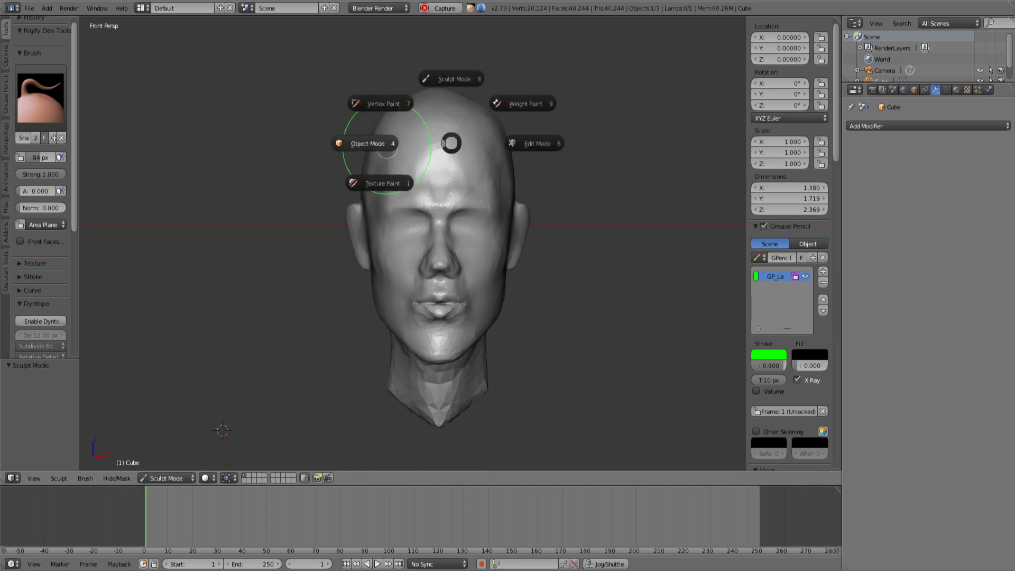
Step: Reshape the back and top of the skull in profile with the Snake Hook brush at 120 px and smooth the contour
scroll(411, 53, up, 2)
mouse_move(418, 58)
shift+mouse_down()
mouse_move(410, 45)
mouse_move(424, 62)
shift+mouse_up()
mouse_move(227, 164)
middle_down()
mouse_move(358, 183)
mouse_move(478, 349)
mouse_move(470, 252)
mouse_move(380, 182)
middle_up()
scroll(358, 183, down, 3)
key(ctrl+KP_3)
key(f)
click(387, 233)
drag(327, 177, 343, 159)
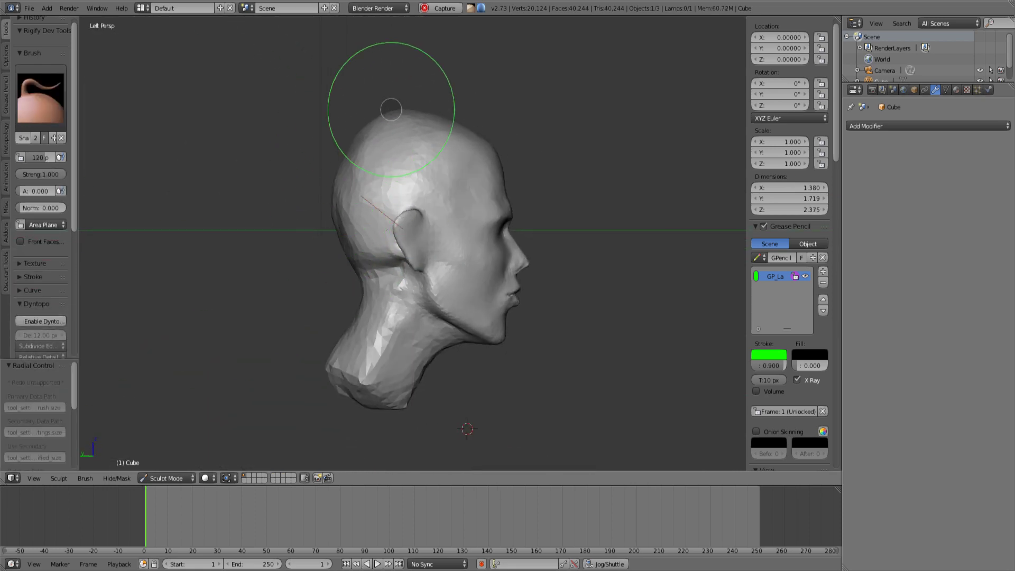
mouse_move(374, 106)
shift+mouse_down()
mouse_move(347, 163)
mouse_move(340, 231)
mouse_move(355, 265)
shift+mouse_up()
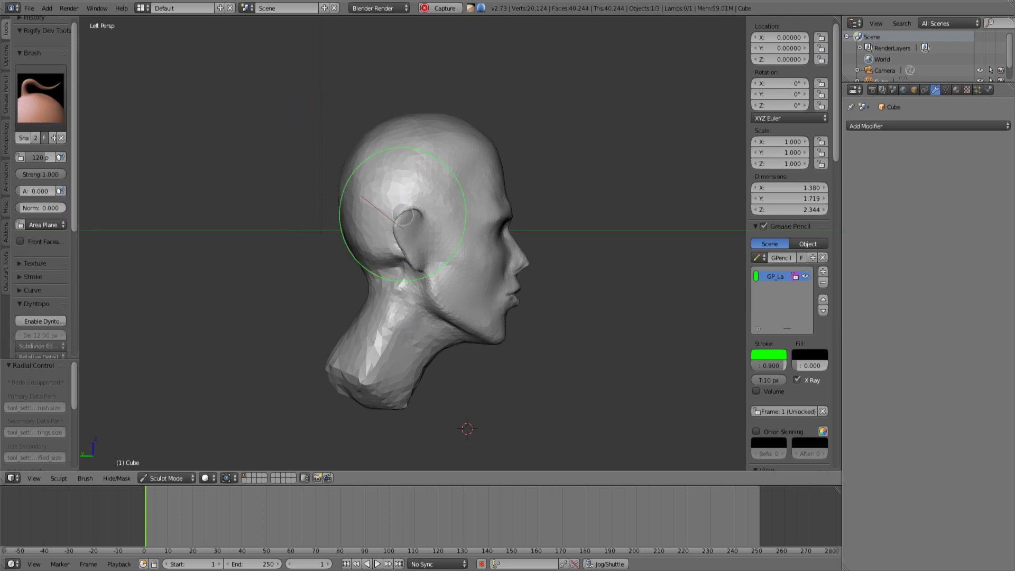
Step: Write a grease pencil note beginning "但視覺上不一" above the head in Object Mode and erase it
shift+middle_drag(479, 175, 461, 210)
key(Tab)
scroll(442, 159, down, 1)
shift+middle_drag(412, 31, 419, 85)
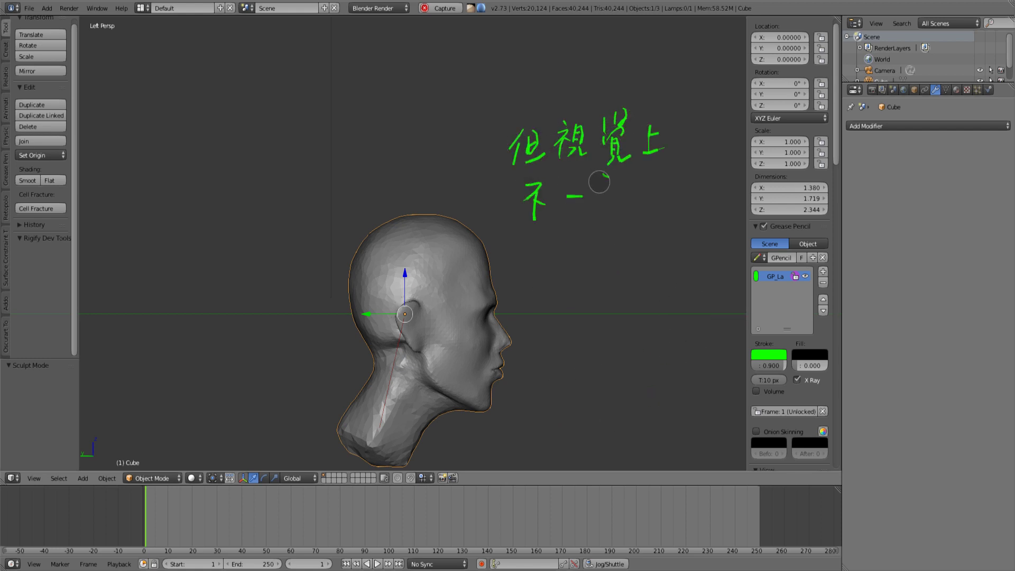
right_drag(617, 155, 693, 207)
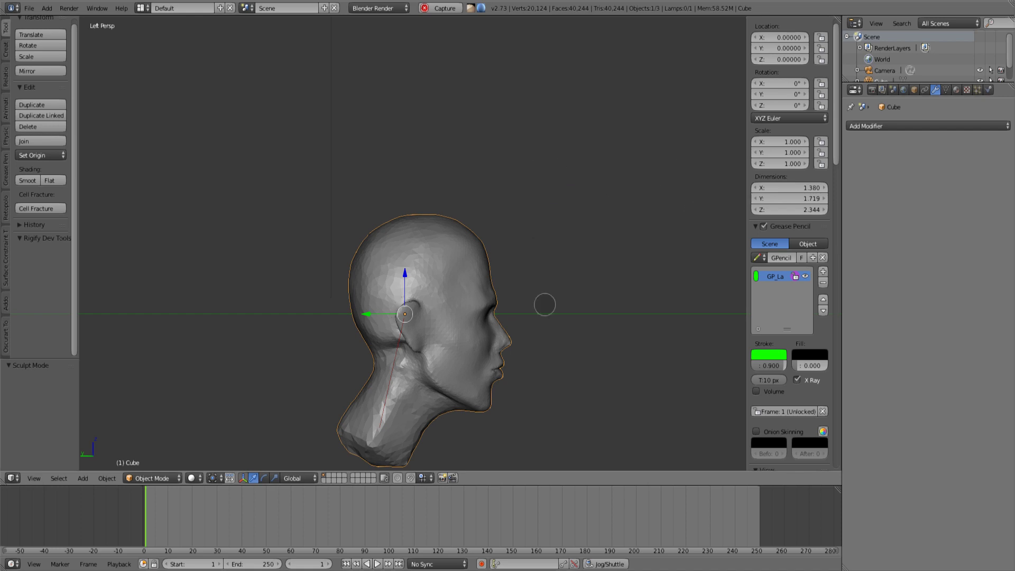
Step: Return to Sculpt Mode and smooth the upper part of the skull
key(KP_1)
mouse_move(479, 344)
shift+middle_down()
mouse_move(533, 206)
mouse_move(467, 199)
mouse_move(501, 235)
shift+middle_up()
key(Tab)
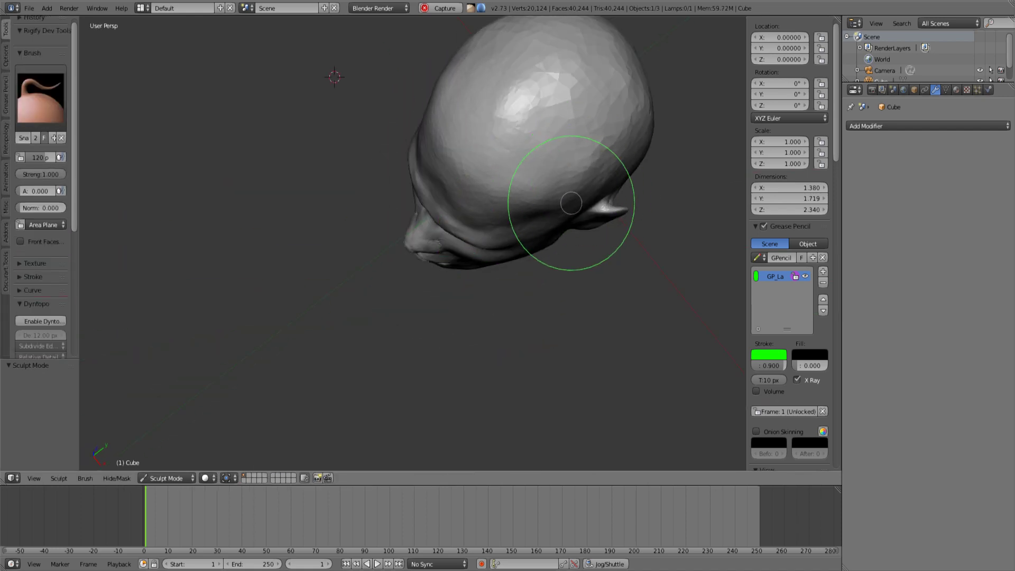
key(KP_1)
key(shift+s)
shift+middle_drag(521, 201, 531, 171)
shift+drag(545, 185, 537, 158)
Step: Refine the skull and lower head contour with the Snake Hook brush at 120 px
middle_drag(506, 142, 467, 265)
drag(519, 211, 529, 199)
middle_drag(492, 238, 496, 186)
drag(456, 316, 431, 325)
key(KP_1)
middle_drag(503, 182, 562, 191)
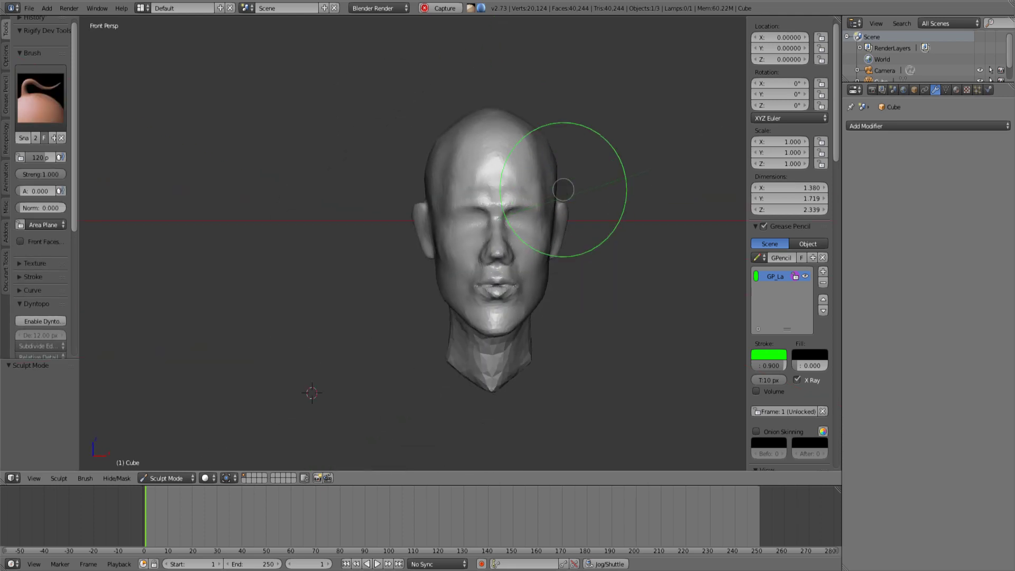
Step: Sketch a chin and jaw contour with the note "下巴" in grease pencil on the right profile, and erase it
key(KP_3)
key(ctrl+Tab)
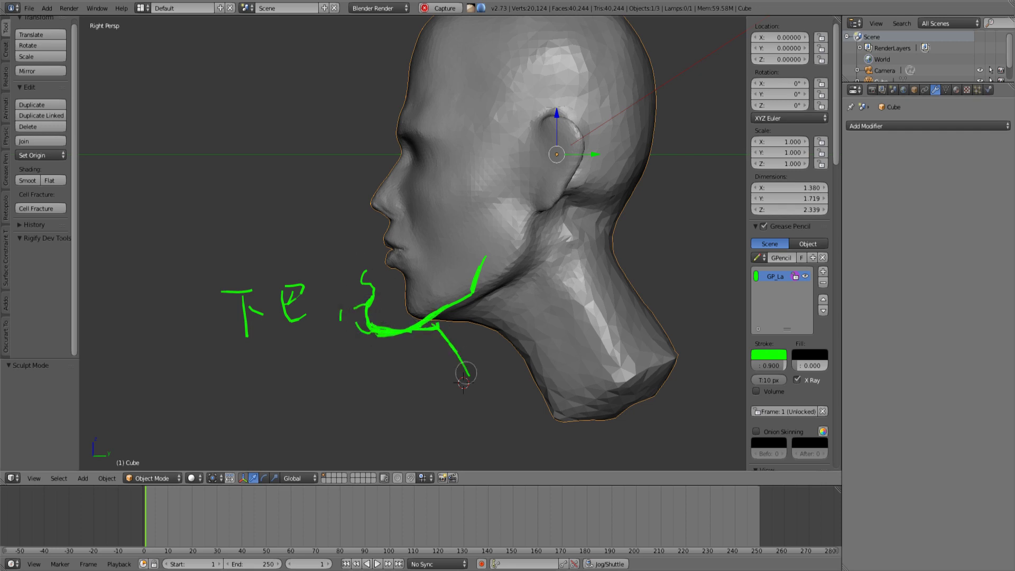
right_drag(347, 296, 244, 320)
Step: Return to Sculpt Mode and pull the chin into shape with the Snake Hook brush at 77 px
key(Tab)
mouse_move(358, 264)
ctrl+middle_down()
mouse_move(358, 222)
mouse_move(500, 246)
mouse_move(376, 315)
mouse_move(392, 296)
mouse_move(411, 340)
ctrl+middle_up()
click(358, 165)
key(f)
click(341, 264)
key(f)
click(417, 313)
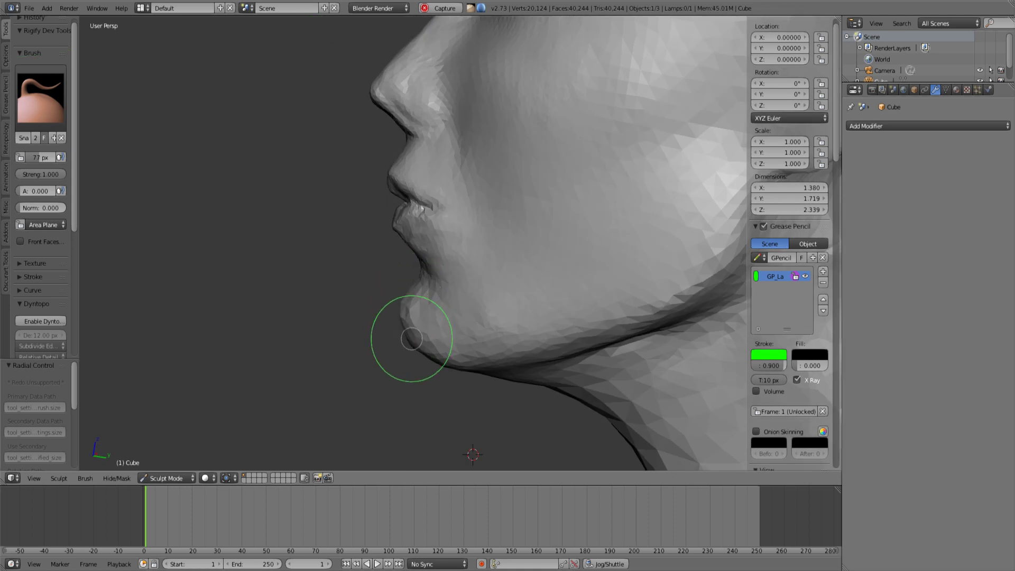
Step: Refine the lower face profile with the Snake Hook brush at 45 px and smooth the wing of the nose
key(KP_3)
ctrl+middle_drag(450, 222, 437, 200)
shift+middle_drag(438, 200, 474, 306)
ctrl+middle_drag(474, 306, 471, 370)
mouse_move(456, 324)
mouse_down()
mouse_move(448, 314)
mouse_move(454, 346)
mouse_up()
middle_drag(381, 296, 423, 271)
shift+drag(423, 271, 410, 283)
middle_drag(317, 259, 376, 250)
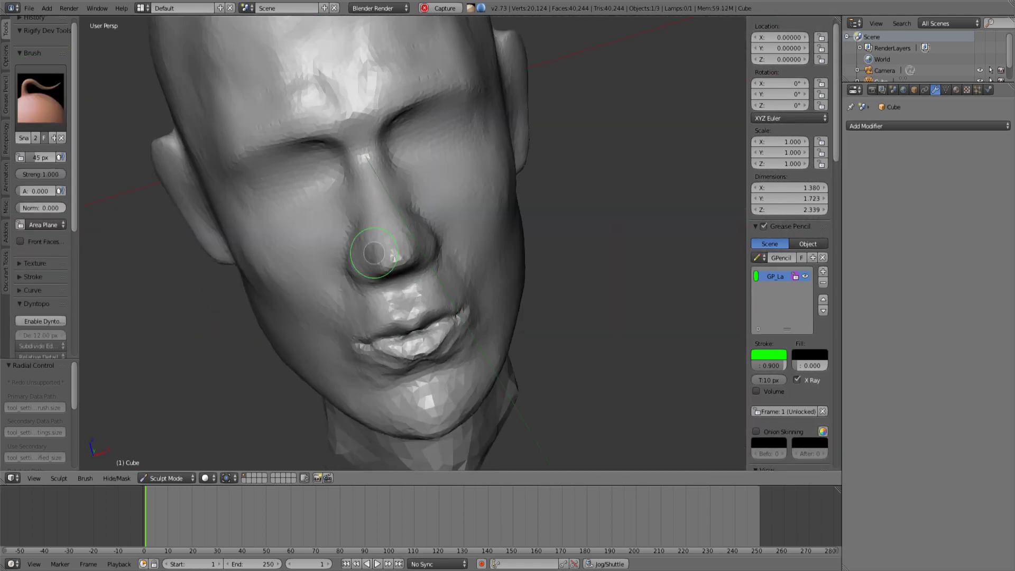
shift+drag(377, 250, 379, 264)
middle_drag(365, 265, 381, 233)
Step: Build up the cheek fold beside the nose with the Clay Strips brush at 45 px and smooth it
click(41, 98)
mouse_move(317, 254)
middle_down()
mouse_move(358, 261)
mouse_move(344, 297)
middle_up()
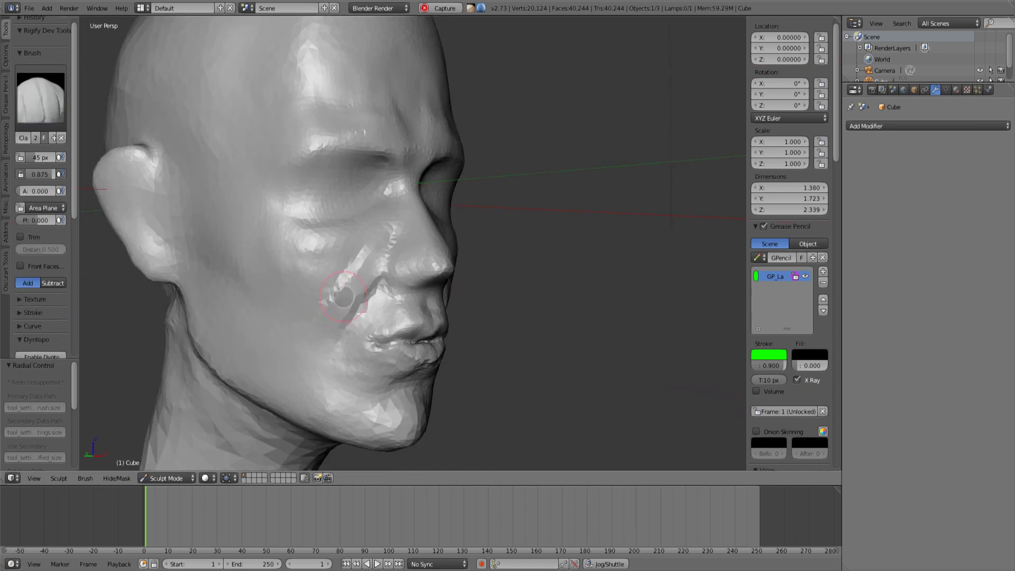
shift+drag(409, 251, 365, 317)
mouse_move(365, 317)
middle_down()
mouse_move(397, 338)
mouse_move(396, 225)
mouse_move(311, 243)
mouse_move(381, 241)
middle_up()
Step: Enable dynamic topology and sharpen the folds around the mouth with the Crease brush, smoothing between strokes
key(shift+c)
key(ctrl+d)
shift+drag(381, 240, 423, 238)
middle_drag(423, 238, 501, 232)
key(shift+c)
mouse_move(404, 211)
middle_down()
mouse_move(499, 280)
mouse_move(423, 232)
middle_up()
key(f)
drag(492, 179, 497, 241)
middle_drag(497, 241, 560, 238)
Step: Smooth the lips and add volume to the lower lip and the area below it with the Clay Strips brush at 44 px
click(41, 98)
click(164, 160)
mouse_move(413, 254)
middle_down()
mouse_move(424, 234)
mouse_move(402, 241)
middle_up()
shift+drag(402, 241, 423, 254)
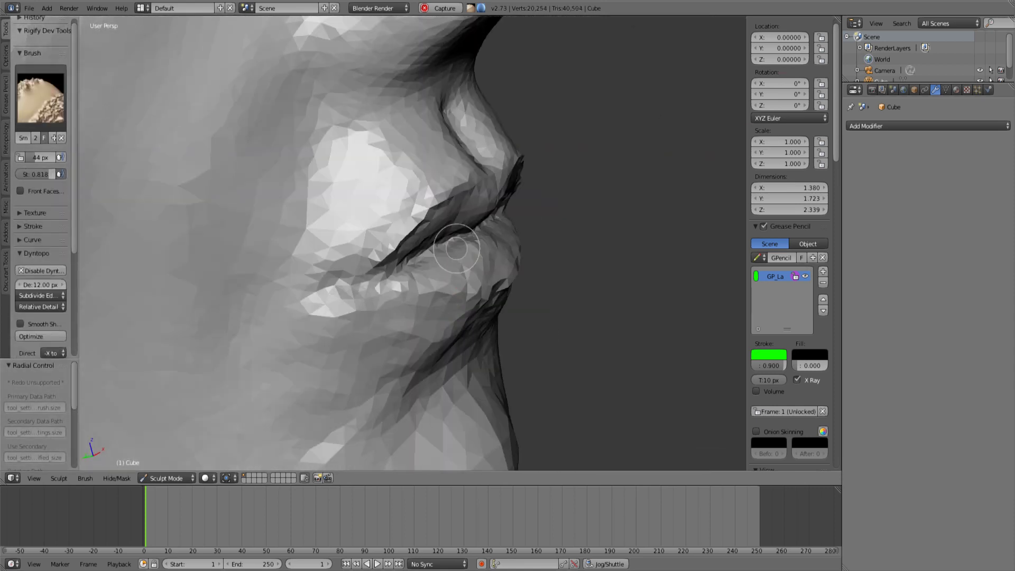
drag(445, 296, 426, 325)
middle_drag(426, 325, 450, 307)
drag(450, 338, 460, 399)
mouse_move(461, 344)
shift+middle_down()
mouse_move(453, 233)
mouse_move(363, 229)
shift+middle_up()
scroll(453, 233, down, 3)
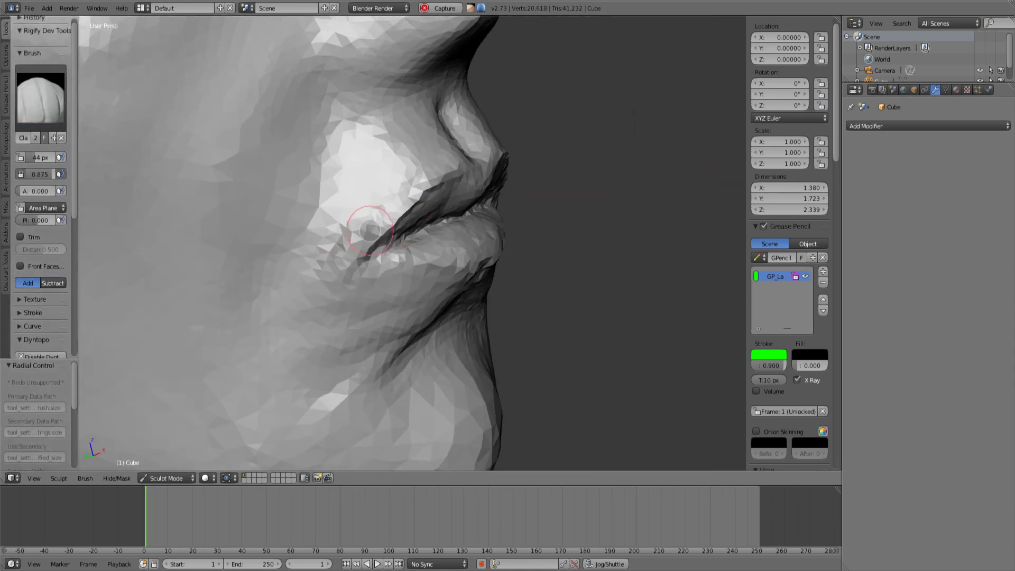
Step: Smooth the mouth corner and refine the lip surface with another clay stroke
shift+drag(363, 229, 392, 223)
mouse_move(391, 223)
middle_down()
mouse_move(460, 206)
mouse_move(402, 228)
middle_up()
scroll(476, 227, up, 2)
drag(537, 229, 566, 187)
mouse_move(566, 201)
middle_down()
mouse_move(425, 244)
mouse_move(386, 237)
mouse_move(460, 256)
mouse_move(328, 229)
mouse_move(508, 220)
mouse_move(392, 106)
middle_up()
Step: Sharpen the crease around the nostril with the Crease brush at 43 px
key(f)
click(443, 245)
scroll(460, 256, down, 3)
mouse_move(392, 106)
shift+middle_down()
mouse_move(375, 207)
mouse_move(423, 233)
shift+middle_up()
key(shift+c)
scroll(374, 206, down, 3)
drag(394, 259, 407, 289)
middle_drag(407, 288, 508, 227)
Step: Build up the form around the nostril with the Clay Strips brush at 43 px and smooth it
click(41, 99)
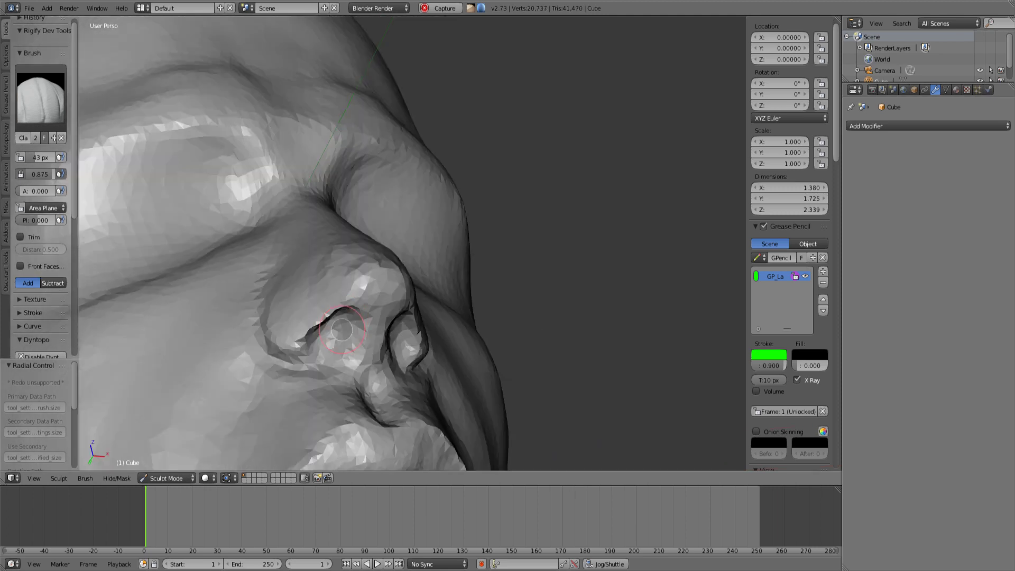
scroll(333, 316, down, 4)
mouse_move(333, 315)
middle_down()
mouse_move(420, 220)
mouse_move(365, 233)
middle_up()
scroll(423, 244, up, 3)
drag(410, 264, 435, 260)
mouse_move(391, 254)
middle_down()
mouse_move(424, 288)
mouse_move(392, 265)
middle_up()
shift+drag(423, 280, 416, 267)
key(c)
mouse_move(415, 267)
middle_down()
mouse_move(334, 134)
mouse_move(335, 252)
mouse_move(423, 281)
middle_up()
scroll(318, 143, down, 4)
scroll(335, 252, up, 3)
Step: Cut the fold running down beside the nose with the Crease brush and soften it with a smoothing stroke
click(40, 99)
click(206, 160)
drag(424, 288, 494, 390)
middle_drag(494, 390, 425, 355)
shift+drag(426, 355, 438, 352)
middle_drag(438, 351, 566, 318)
Step: Set the Clay Strips strength to 1.000 and smooth the surfaces around the nose and cheek
key(c)
mouse_move(410, 188)
middle_down()
mouse_move(359, 280)
mouse_move(405, 238)
middle_up()
mouse_move(412, 177)
shift+mouse_down()
mouse_move(422, 163)
mouse_move(415, 177)
shift+mouse_up()
mouse_move(415, 211)
middle_down()
mouse_move(356, 324)
mouse_move(344, 198)
mouse_move(226, 199)
mouse_move(217, 212)
mouse_move(329, 227)
mouse_move(340, 267)
mouse_move(397, 168)
mouse_move(318, 172)
middle_up()
scroll(217, 211, down, 3)
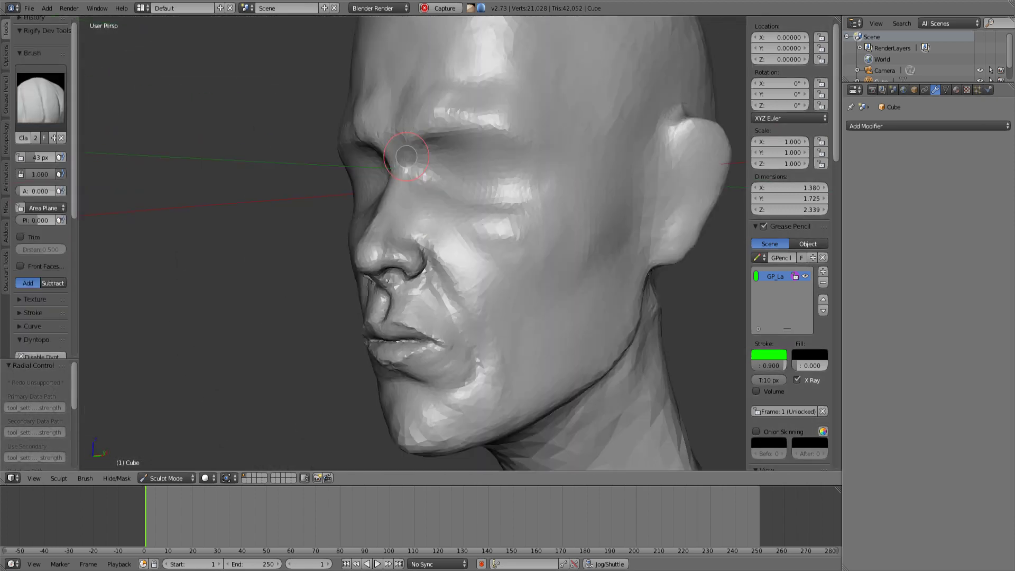
middle_drag(415, 165, 459, 254)
shift+drag(460, 275, 466, 291)
middle_drag(296, 254, 423, 245)
key(f)
click(368, 243)
shift+drag(368, 243, 372, 232)
Step: Adjust the chin and jaw contour with the Snake Hook brush at 67 px
key(c)
mouse_move(372, 231)
middle_down()
mouse_move(358, 277)
mouse_move(465, 290)
mouse_move(426, 277)
mouse_move(440, 290)
mouse_move(422, 362)
mouse_move(458, 308)
mouse_move(472, 315)
mouse_move(461, 372)
mouse_move(383, 342)
mouse_move(390, 354)
middle_up()
key(k)
key(f)
click(487, 315)
drag(390, 354, 394, 359)
mouse_move(394, 360)
middle_down()
mouse_move(490, 255)
mouse_move(510, 281)
middle_up()
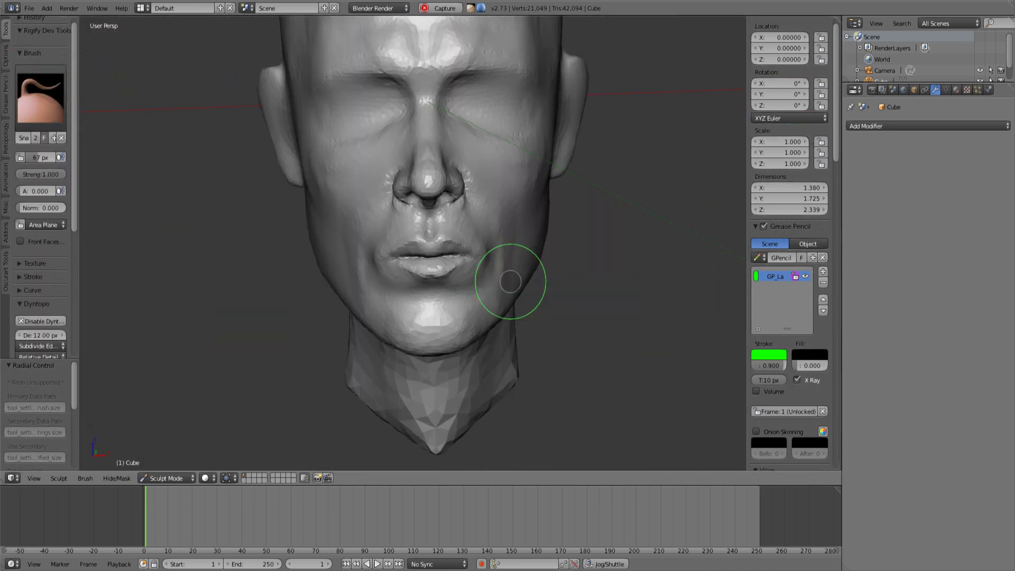
Step: Smooth the cheek and the underside of the chin
middle_drag(494, 194, 507, 216)
shift+drag(507, 217, 514, 234)
scroll(497, 268, up, 2)
mouse_move(514, 234)
middle_down()
mouse_move(496, 268)
mouse_move(476, 259)
middle_up()
shift+drag(402, 338, 362, 356)
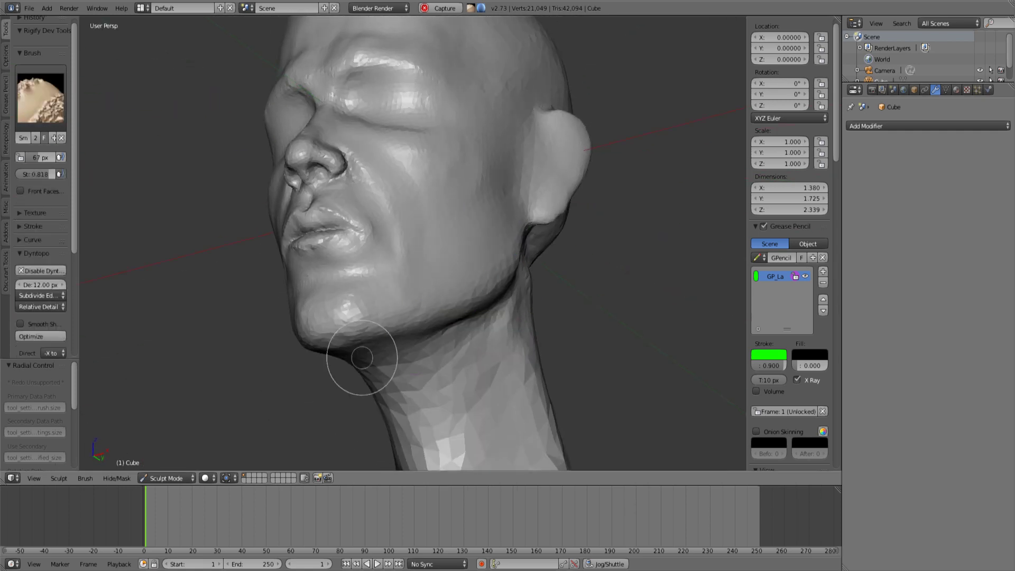
Step: Pull the area under the chin into shape with the Snake Hook brush and smooth it
scroll(467, 216, up, 2)
mouse_move(362, 356)
middle_down()
mouse_move(467, 215)
mouse_move(378, 220)
middle_up()
scroll(379, 220, up, 2)
drag(379, 220, 365, 278)
scroll(387, 293, up, 3)
mouse_move(365, 279)
middle_down()
mouse_move(388, 293)
mouse_move(356, 233)
mouse_move(369, 109)
mouse_move(344, 134)
mouse_move(435, 190)
mouse_move(443, 222)
middle_up()
scroll(356, 234, down, 3)
scroll(345, 134, up, 2)
scroll(346, 137, down, 3)
scroll(443, 222, up, 3)
shift+drag(431, 228, 420, 236)
scroll(421, 236, down, 3)
middle_drag(421, 236, 312, 217)
Step: Smooth the transition around the ear
middle_drag(661, 264, 528, 228)
scroll(528, 228, up, 3)
shift+drag(544, 149, 542, 167)
scroll(542, 166, down, 3)
Step: Reshape the base of the neck with the Snake Hook brush at 159 px
mouse_move(418, 201)
middle_down()
mouse_move(484, 215)
mouse_move(494, 257)
middle_up()
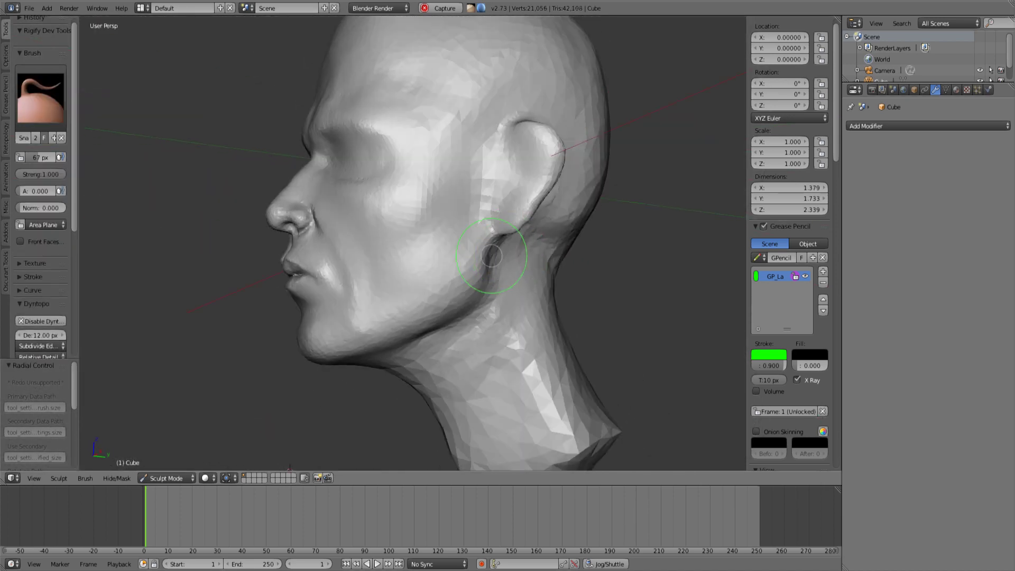
middle_drag(418, 264, 482, 290)
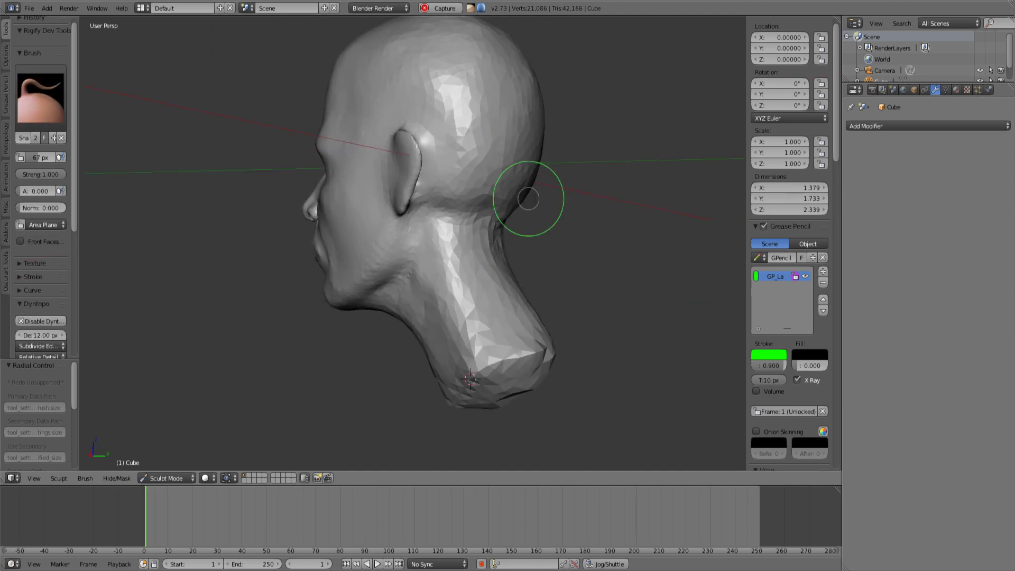
middle_drag(529, 198, 452, 345)
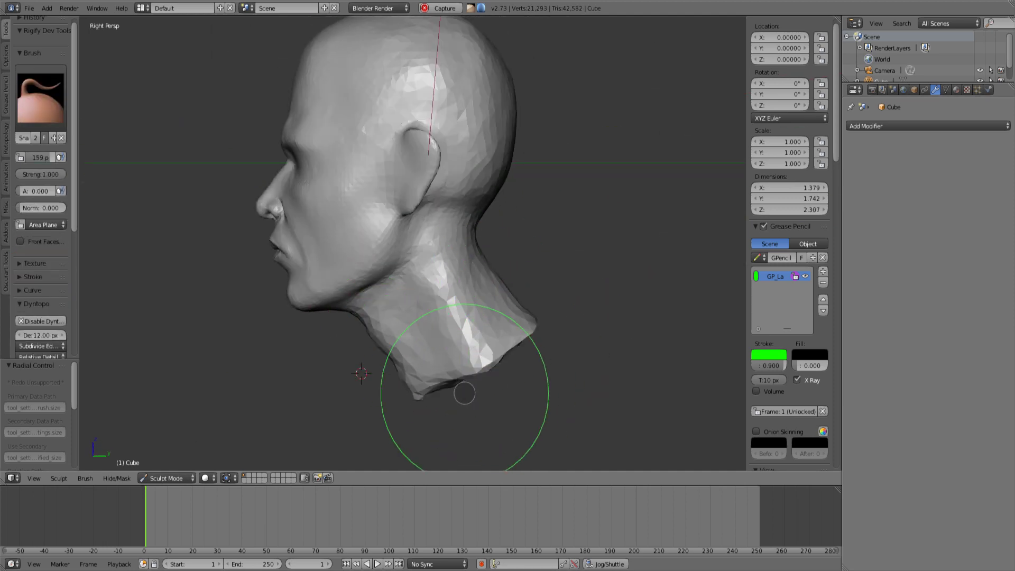
drag(465, 393, 421, 287)
middle_drag(470, 305, 119, 138)
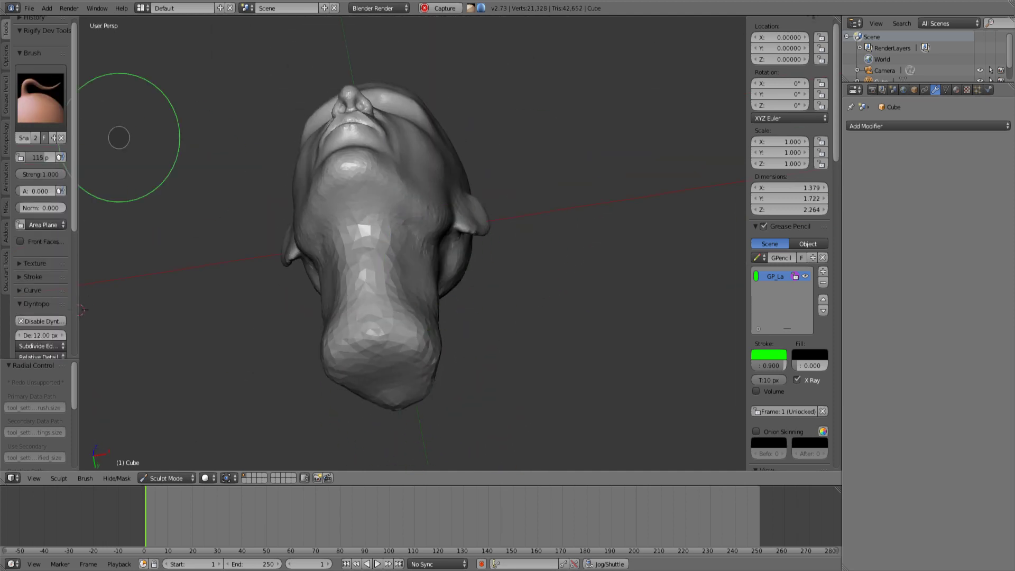
middle_drag(447, 306, 436, 288)
Step: Build up the muscle along the side of the neck with the Clay Strips brush at 41 px and smooth it
click(41, 98)
click(164, 161)
key(f)
mouse_move(556, 254)
middle_down()
mouse_move(471, 243)
mouse_move(489, 265)
mouse_move(506, 370)
mouse_move(524, 370)
middle_up()
click(477, 243)
scroll(496, 286, up, 4)
drag(530, 285, 534, 385)
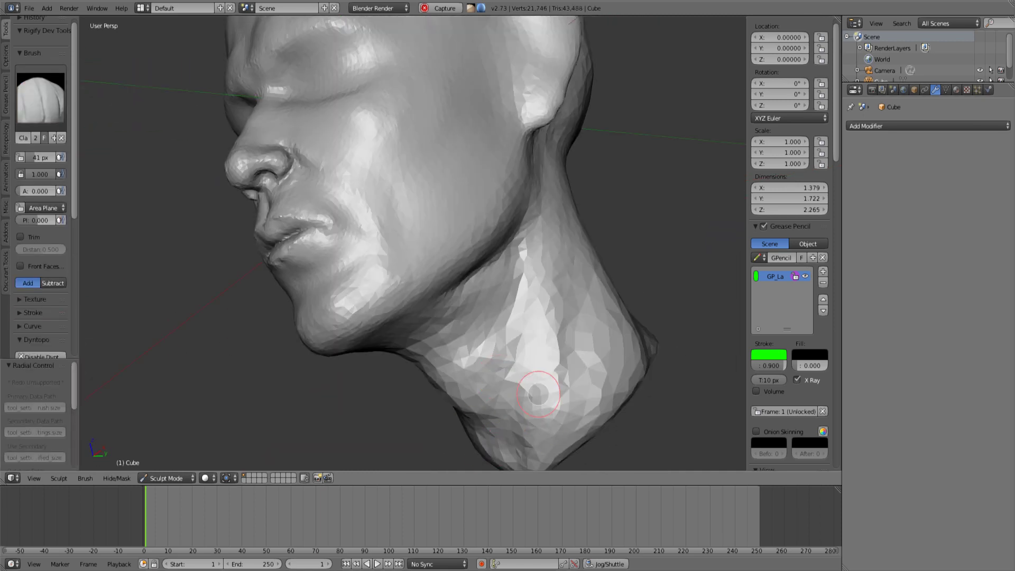
middle_drag(535, 386, 592, 412)
scroll(540, 365, down, 2)
shift+drag(518, 328, 535, 355)
scroll(529, 317, up, 2)
mouse_move(535, 356)
middle_down()
mouse_move(661, 349)
mouse_move(372, 274)
middle_up()
Step: Switch to the Snake Hook brush at 87 px and smooth the cheek beside the mouth
key(s)
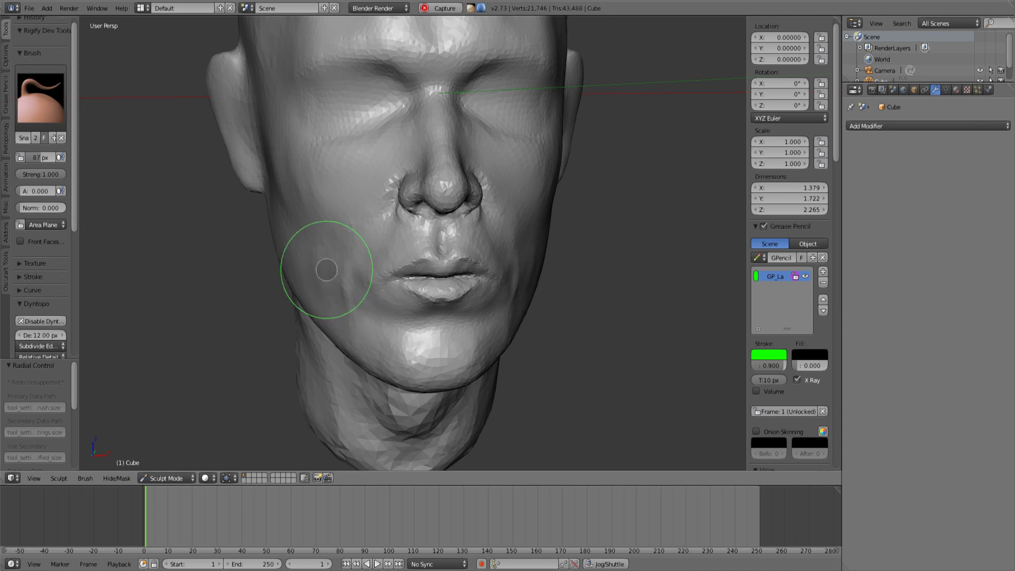
shift+drag(326, 270, 385, 267)
middle_drag(312, 270, 362, 277)
key(f)
click(344, 276)
shift+drag(344, 277, 351, 254)
mouse_move(328, 212)
middle_down()
mouse_move(381, 190)
mouse_move(128, 151)
mouse_move(106, 158)
middle_up()
Step: Add volume along the cheek fold between the nose and mouth corner with the Clay Strips brush
key(c)
key(f)
click(469, 220)
drag(444, 204, 495, 275)
scroll(481, 231, up, 3)
middle_drag(482, 231, 481, 338)
drag(433, 338, 399, 351)
mouse_move(399, 351)
middle_down()
mouse_move(432, 256)
mouse_move(408, 277)
middle_up()
Step: Define the folds around the mouth with Crease brush strokes
key(shift+c)
drag(408, 277, 439, 271)
mouse_move(458, 289)
middle_down()
mouse_move(383, 311)
mouse_move(301, 297)
middle_up()
mouse_move(497, 238)
mouse_down()
mouse_move(528, 240)
mouse_move(511, 246)
mouse_up()
mouse_move(286, 264)
middle_down()
mouse_move(320, 274)
mouse_move(455, 264)
mouse_move(430, 228)
middle_up()
Step: Adjust the mouth corner with the Grab brush at 46 px and smooth the area around the lower lip
scroll(455, 264, down, 4)
click(40, 98)
click(336, 161)
scroll(450, 232, up, 4)
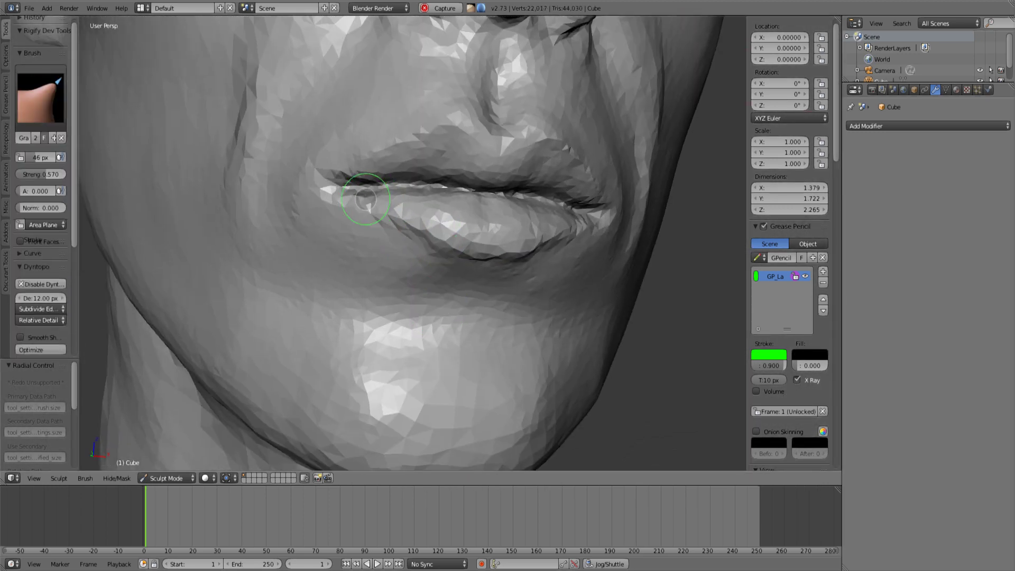
middle_drag(366, 199, 438, 242)
key(f)
shift+drag(449, 264, 462, 275)
middle_drag(462, 275, 557, 254)
scroll(558, 254, down, 4)
scroll(529, 264, up, 5)
Step: Refine the area beside the mouth corner with the Clay Strips brush at 50 px and smooth it
key(c)
key(f)
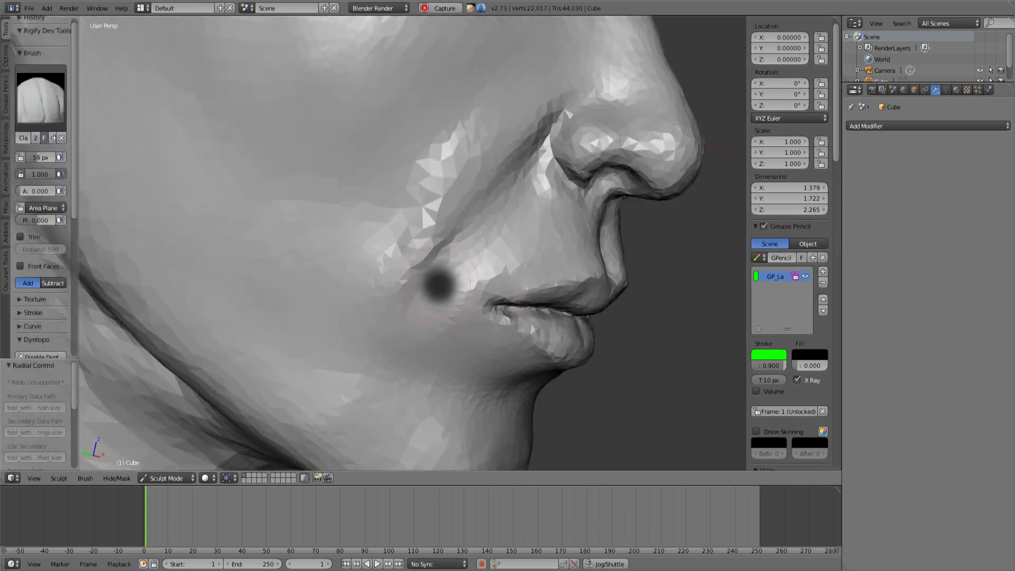
click(466, 286)
shift+drag(458, 285, 471, 275)
middle_drag(561, 264, 515, 254)
drag(515, 253, 499, 267)
mouse_move(500, 238)
middle_down()
mouse_move(406, 213)
mouse_move(503, 279)
middle_up()
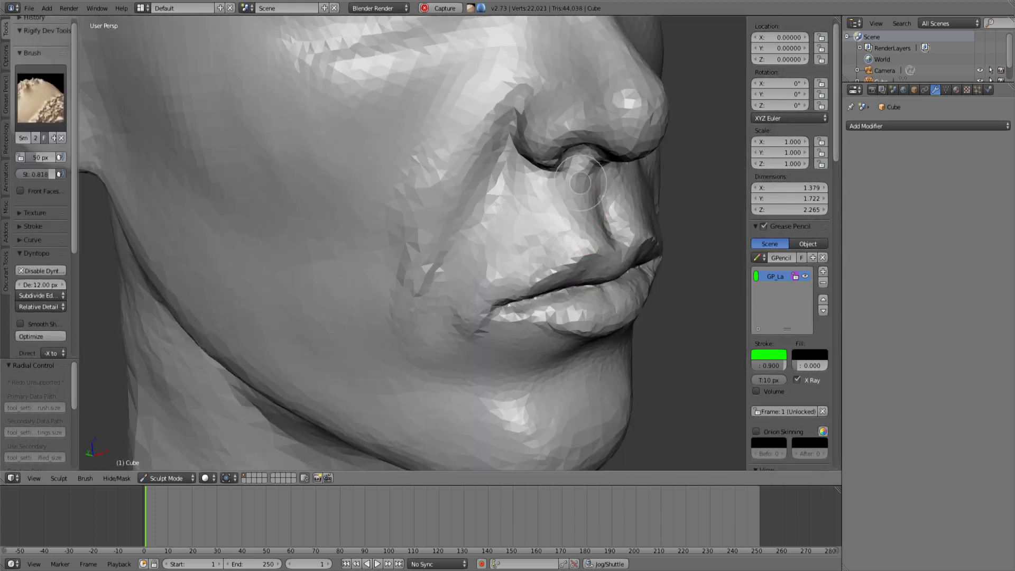
Step: Deepen the fold running from the nostril to the mouth corner with the Crease brush
middle_drag(581, 183, 453, 220)
key(shift+c)
scroll(460, 217, up, 4)
drag(454, 220, 483, 204)
middle_drag(483, 204, 487, 147)
drag(487, 148, 492, 170)
mouse_move(492, 170)
middle_down()
mouse_move(502, 164)
mouse_move(548, 204)
mouse_move(465, 201)
middle_up()
scroll(502, 165, down, 5)
Step: Reshape the nose with the Grab brush at 61 px
key(g)
drag(605, 195, 587, 201)
middle_drag(516, 126, 439, 181)
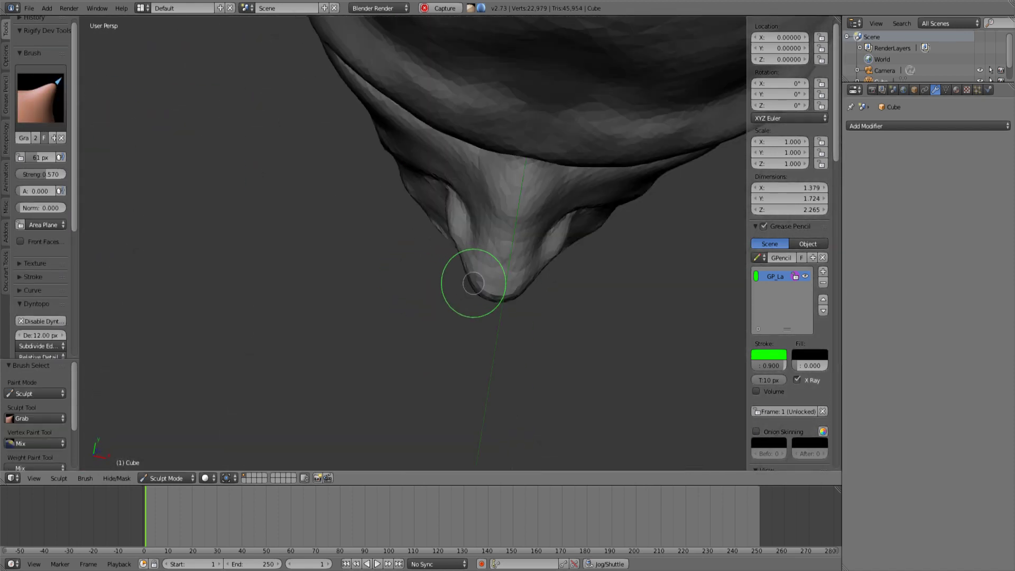
Step: Smooth the cheek fold beside the mouth with the brush at 91 px
mouse_move(473, 283)
middle_down()
mouse_move(444, 227)
mouse_move(440, 265)
mouse_move(381, 283)
mouse_move(403, 276)
middle_up()
key(f)
click(453, 265)
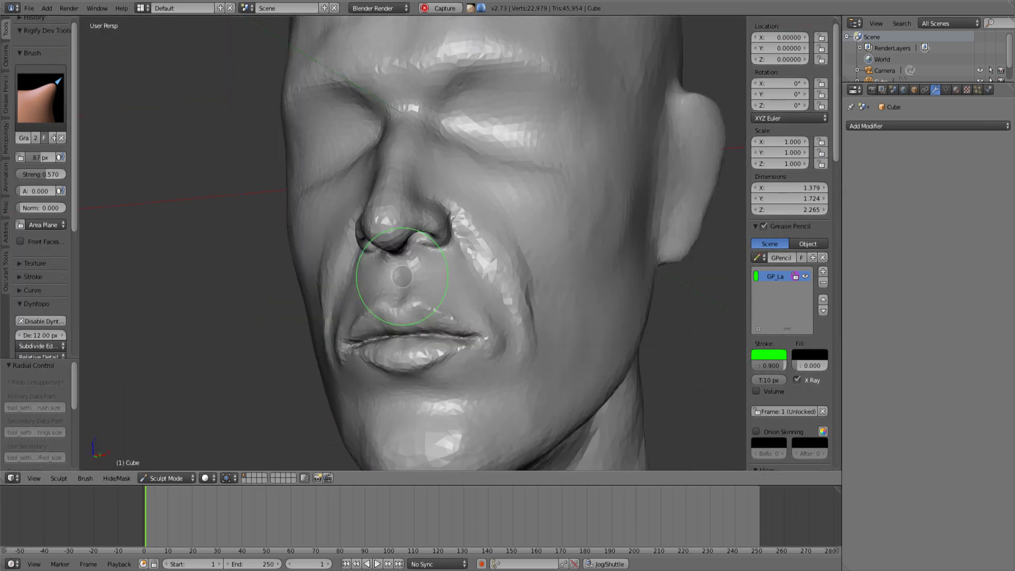
middle_drag(507, 250, 551, 239)
middle_drag(493, 296, 452, 308)
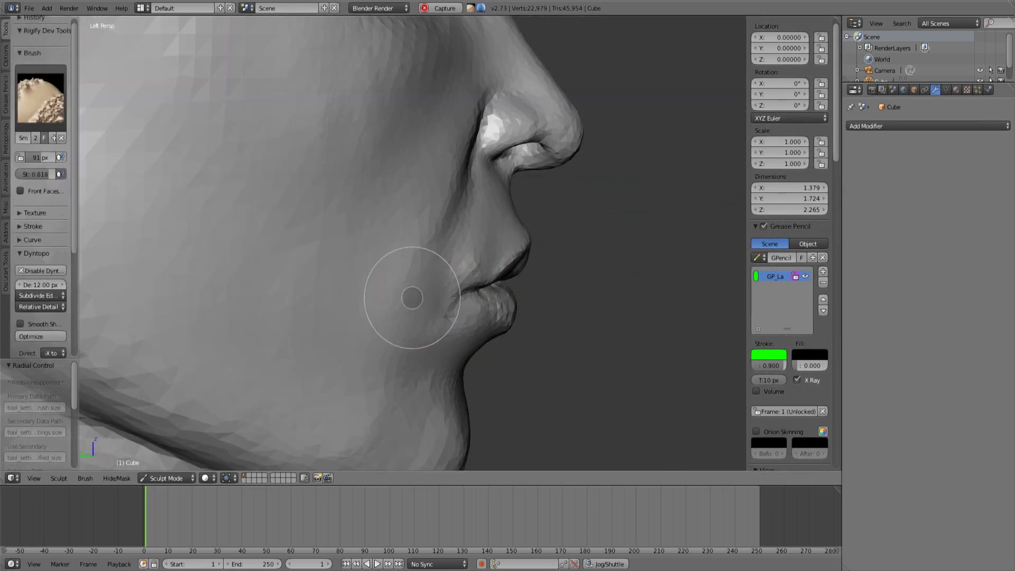
Step: Switch to the Grab brush and smooth the skin above the mouth corner at 43 px
key(g)
scroll(471, 218, down, 5)
mouse_move(472, 133)
middle_down()
mouse_move(390, 170)
mouse_move(339, 158)
middle_up()
scroll(529, 212, up, 3)
shift+drag(561, 217, 569, 224)
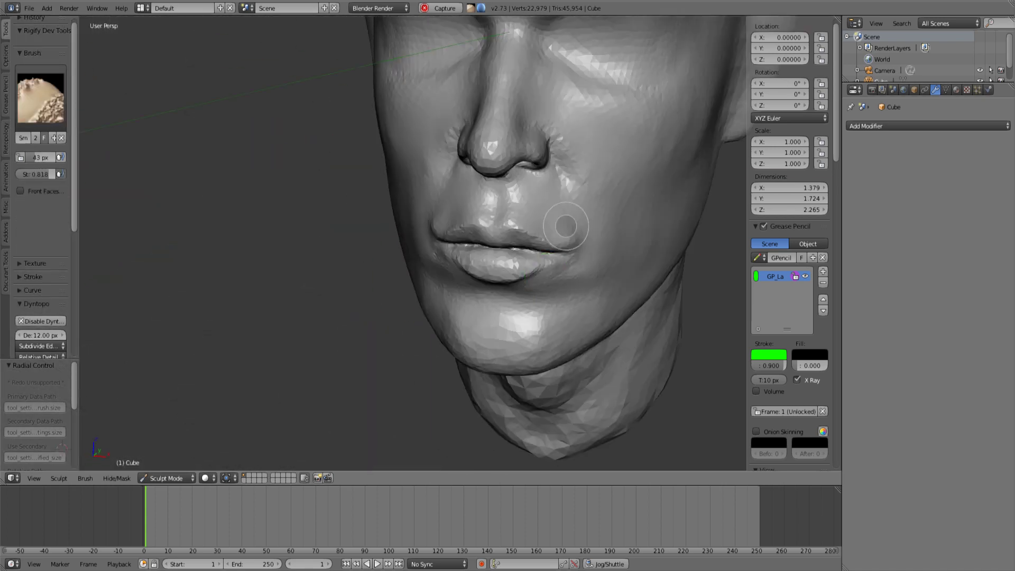
Step: Set the dynamic topology detail size to 6 px and sharpen the line between the lips with the Crease brush at 43 px
key(f)
mouse_move(569, 225)
middle_down()
mouse_move(587, 259)
mouse_move(555, 249)
mouse_move(423, 291)
middle_up()
key(shift+c)
scroll(442, 287, up, 5)
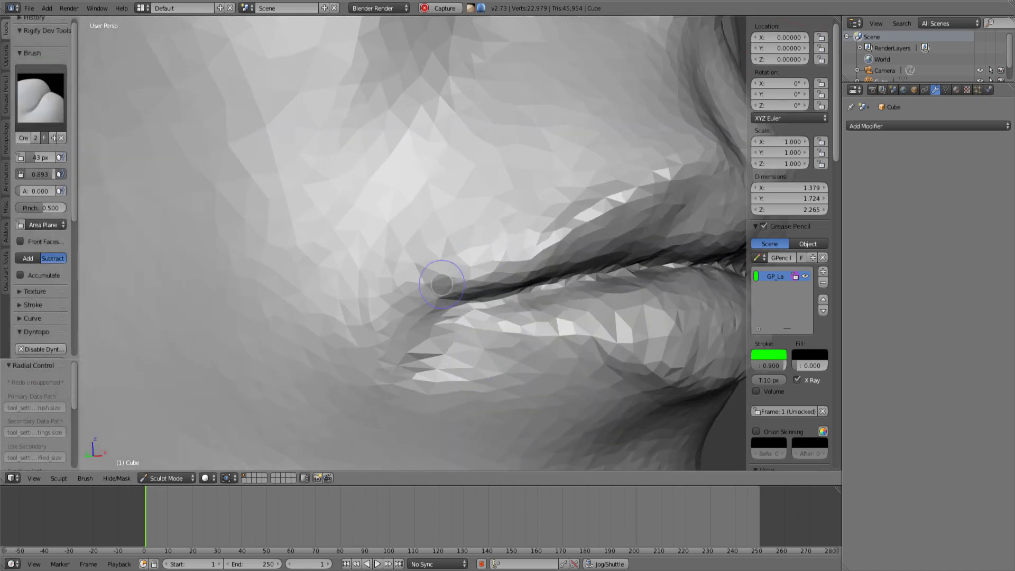
scroll(41, 277, down, 4)
click(40, 278)
text(6)
scroll(424, 220, up, 3)
mouse_move(431, 299)
mouse_down()
mouse_move(530, 292)
mouse_move(650, 260)
mouse_up()
middle_drag(650, 260, 459, 247)
drag(459, 247, 697, 249)
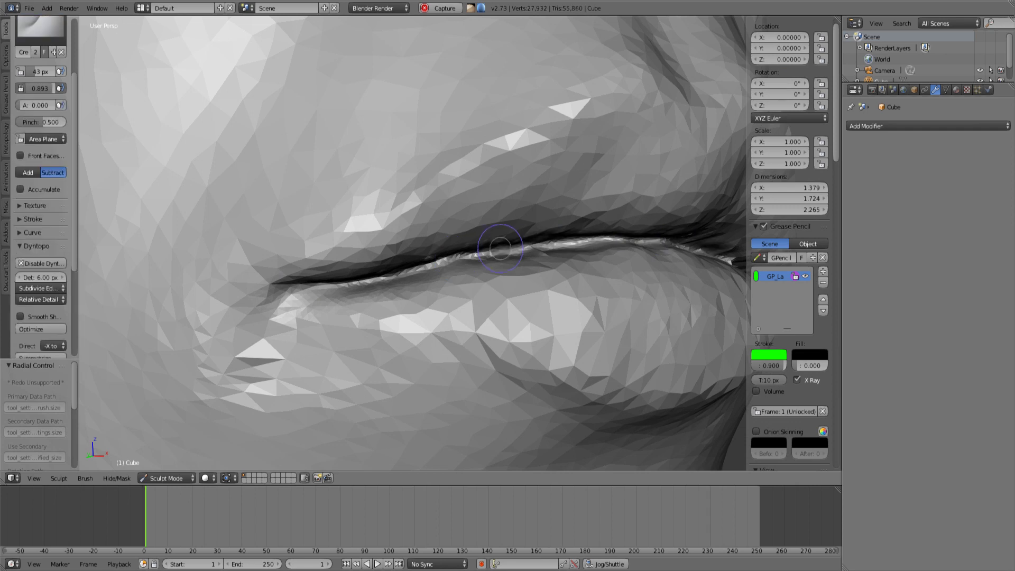
Step: Smooth the edges of the upper lip and the mouth corner with the Smooth brush at 43 px
scroll(286, 291, down, 5)
mouse_move(296, 286)
middle_down()
mouse_move(483, 240)
mouse_move(556, 159)
middle_up()
scroll(423, 238, up, 3)
mouse_move(418, 235)
mouse_down()
mouse_move(297, 290)
mouse_move(370, 254)
mouse_up()
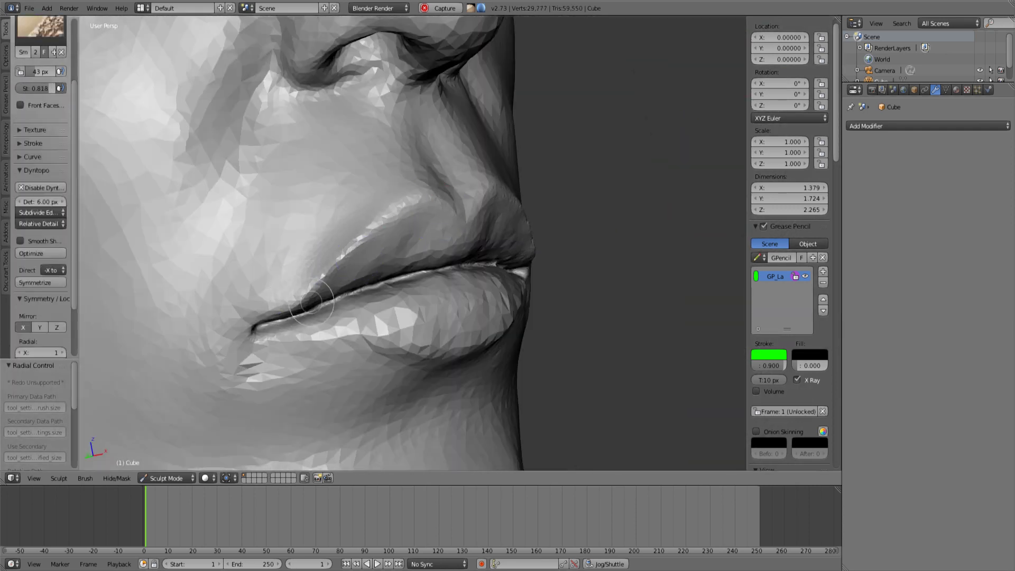
mouse_move(555, 291)
middle_down()
mouse_move(403, 248)
mouse_move(466, 238)
middle_up()
middle_drag(369, 331, 534, 297)
Step: Build up the skin below the mouth corner with the Clay brush at 43 px and smooth it into the chin
key(g)
middle_drag(296, 265, 418, 275)
scroll(370, 264, up, 3)
key(c)
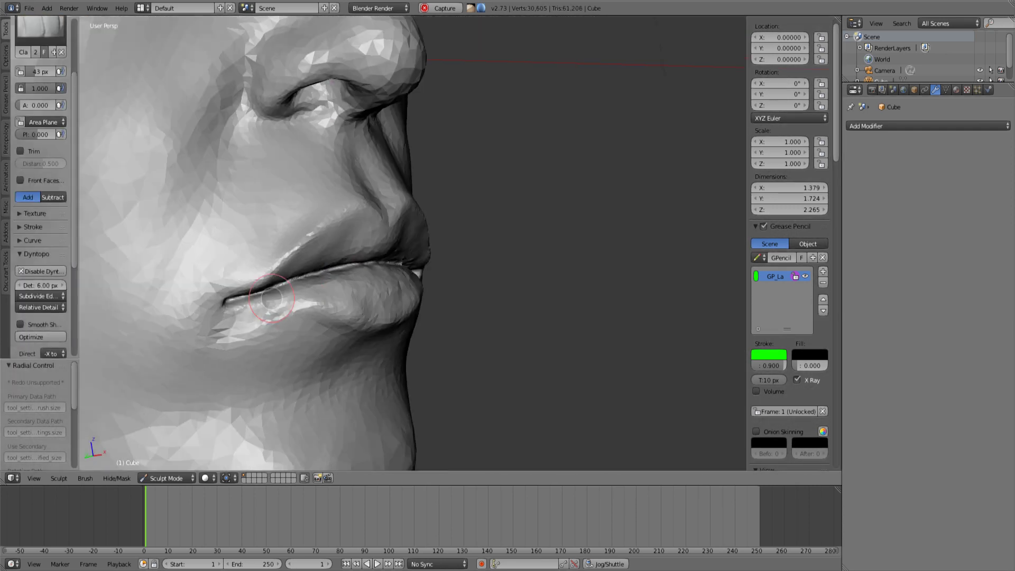
middle_drag(266, 324, 312, 338)
mouse_move(275, 336)
mouse_down()
mouse_move(252, 372)
mouse_move(276, 389)
mouse_up()
middle_drag(275, 388, 222, 381)
shift+drag(222, 381, 300, 347)
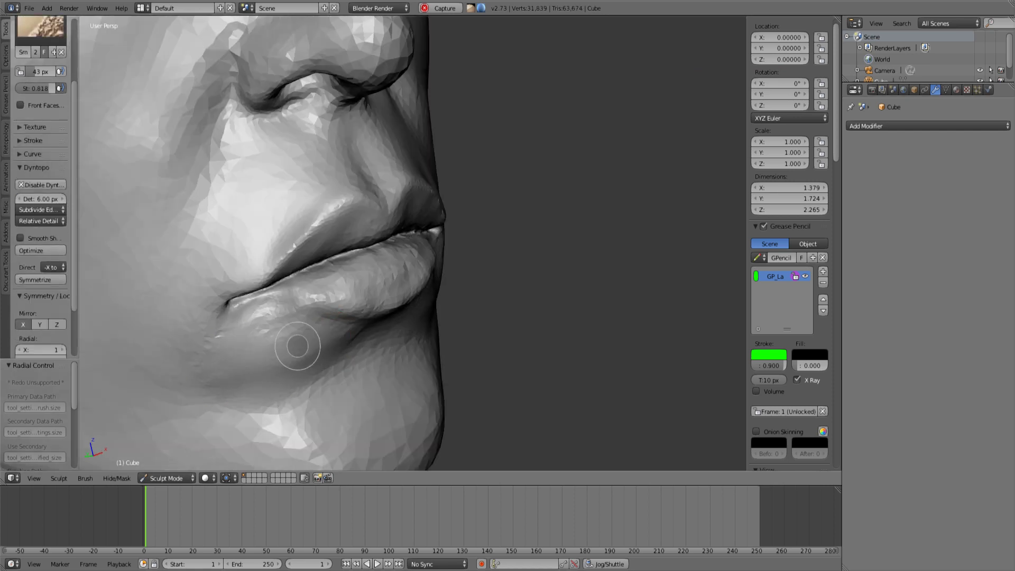
Step: Smooth the area beneath the lower lip and add a further Clay stroke around the mouth
middle_drag(529, 317, 380, 296)
shift+drag(381, 296, 371, 291)
scroll(315, 247, down, 3)
mouse_move(402, 275)
middle_down()
mouse_move(315, 247)
mouse_move(402, 185)
middle_up()
scroll(378, 201, up, 4)
mouse_move(386, 196)
mouse_down()
mouse_move(356, 205)
mouse_move(397, 212)
mouse_up()
middle_drag(396, 227, 423, 213)
Step: Fill out the skin above the mouth corner with the Clay brush at 58 px and smooth the result
scroll(370, 244, down, 4)
mouse_move(238, 244)
middle_down()
mouse_move(322, 256)
mouse_move(248, 264)
middle_up()
scroll(476, 344, up, 3)
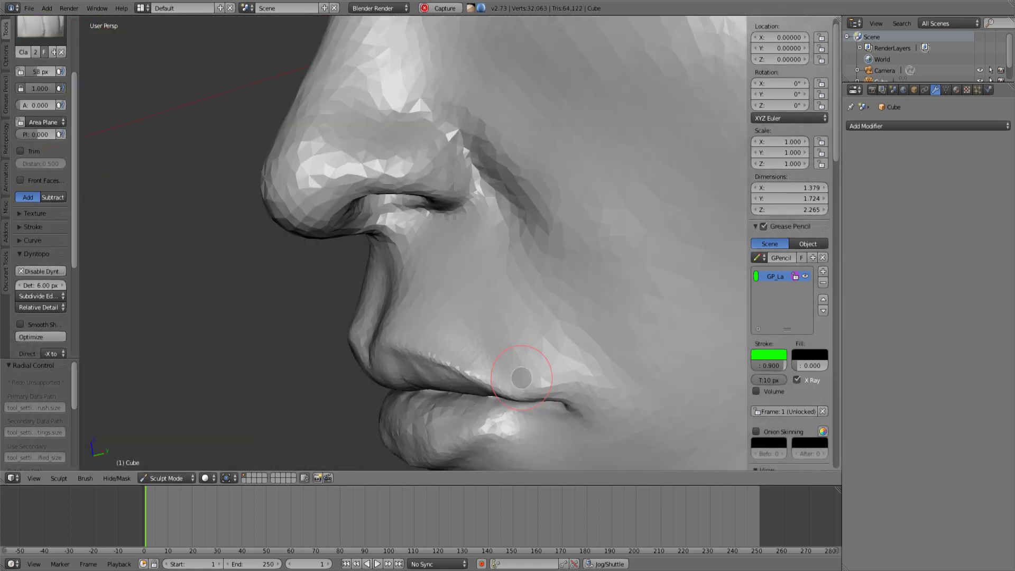
middle_drag(518, 379, 476, 339)
shift+drag(349, 296, 328, 299)
scroll(339, 285, down, 5)
mouse_move(328, 300)
middle_down()
mouse_move(468, 249)
mouse_move(360, 204)
middle_up()
scroll(360, 204, up, 2)
scroll(458, 177, down, 3)
Step: Switch to Object Mode in front view and handwrite a Grease Pencil note beginning 大概再調整 beside the head
key(KP_1)
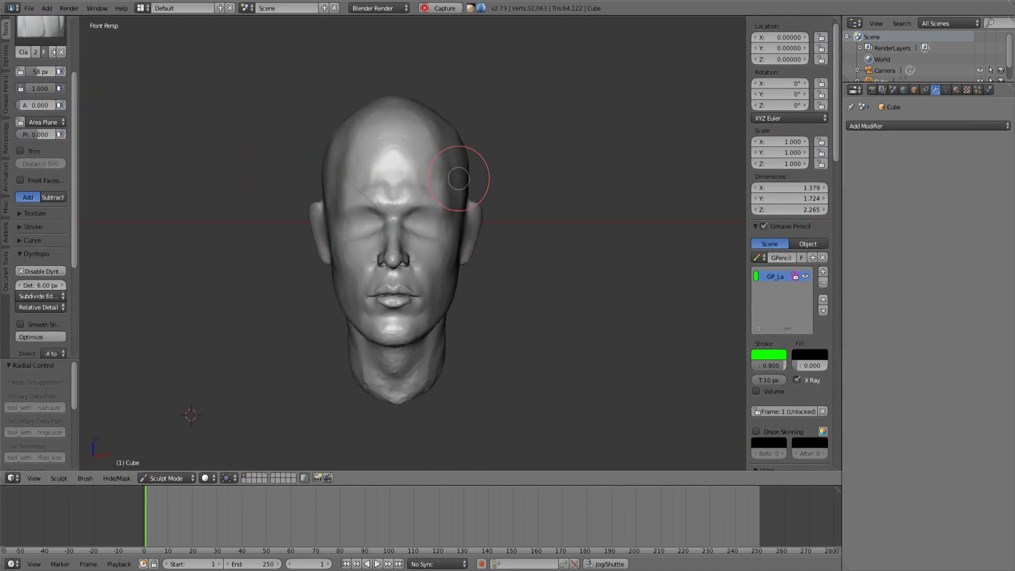
scroll(476, 185, up, 1)
key(Tab)
scroll(490, 195, down, 2)
mouse_move(490, 195)
middle_down()
mouse_move(419, 195)
mouse_move(465, 188)
mouse_move(470, 175)
middle_up()
scroll(466, 188, up, 1)
key(KP_1)
drag(529, 114, 565, 110)
drag(550, 105, 530, 151)
drag(548, 125, 564, 143)
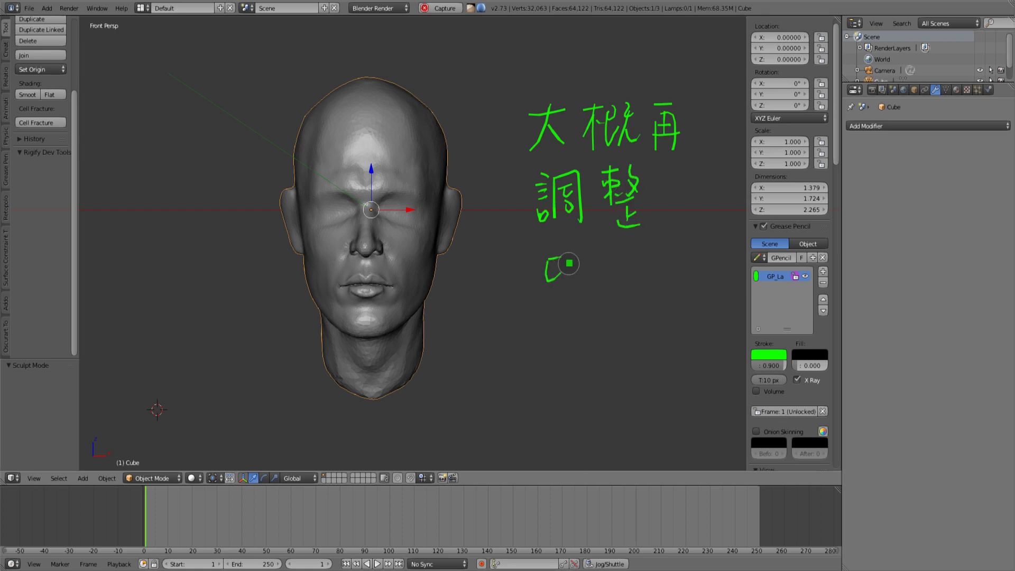
Step: Return to Sculpt Mode and adjust the overall proportions of the head with the Grab brush at 129 px
scroll(466, 204, up, 2)
key(Tab)
mouse_move(470, 189)
middle_down()
mouse_move(455, 204)
mouse_move(492, 211)
middle_up()
click(472, 153)
key(f)
click(460, 233)
scroll(453, 256, up, 1)
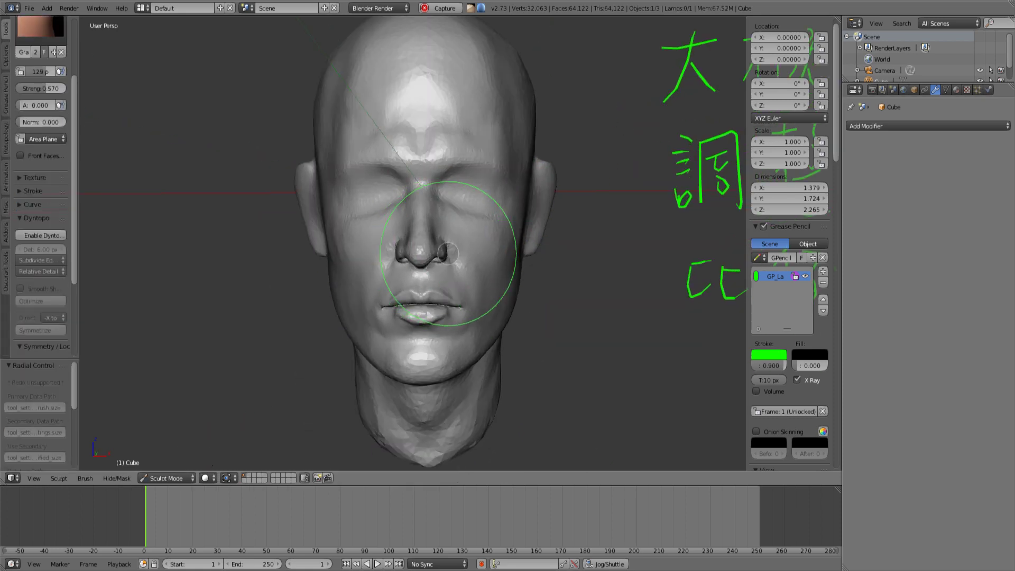
mouse_move(471, 317)
middle_down()
mouse_move(497, 292)
mouse_move(503, 198)
middle_up()
shift+middle_drag(502, 198, 505, 222)
scroll(508, 206, down, 2)
drag(527, 106, 529, 122)
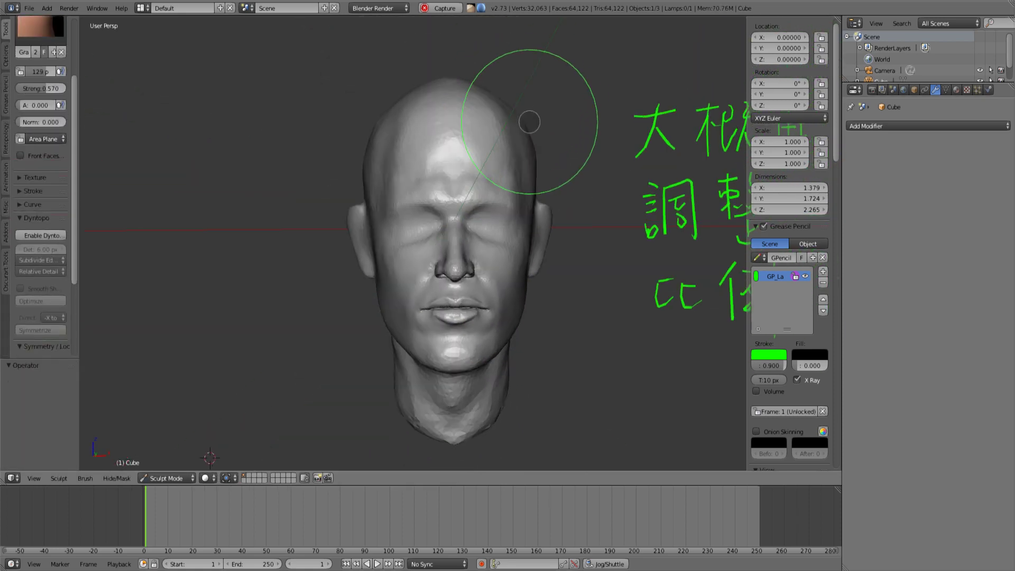
Step: Lower the crown of the head with the Grab brush at 167 px and smooth the back of the skull at 127 px
key(f)
click(476, 93)
key(KP_3)
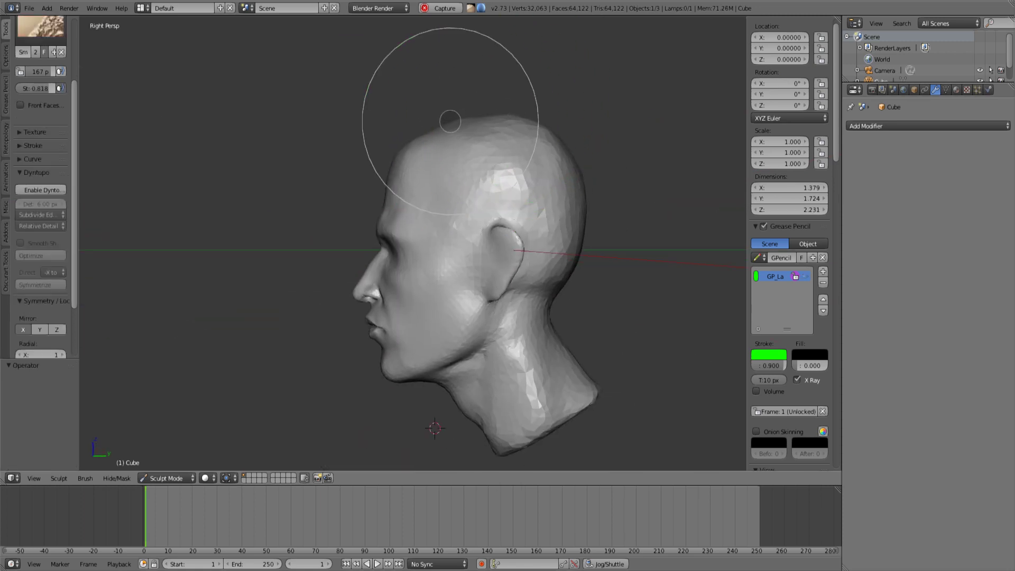
scroll(574, 251, up, 2)
mouse_move(573, 184)
middle_down()
mouse_move(550, 211)
mouse_move(544, 180)
middle_up()
key(f)
click(516, 275)
shift+drag(503, 286, 510, 301)
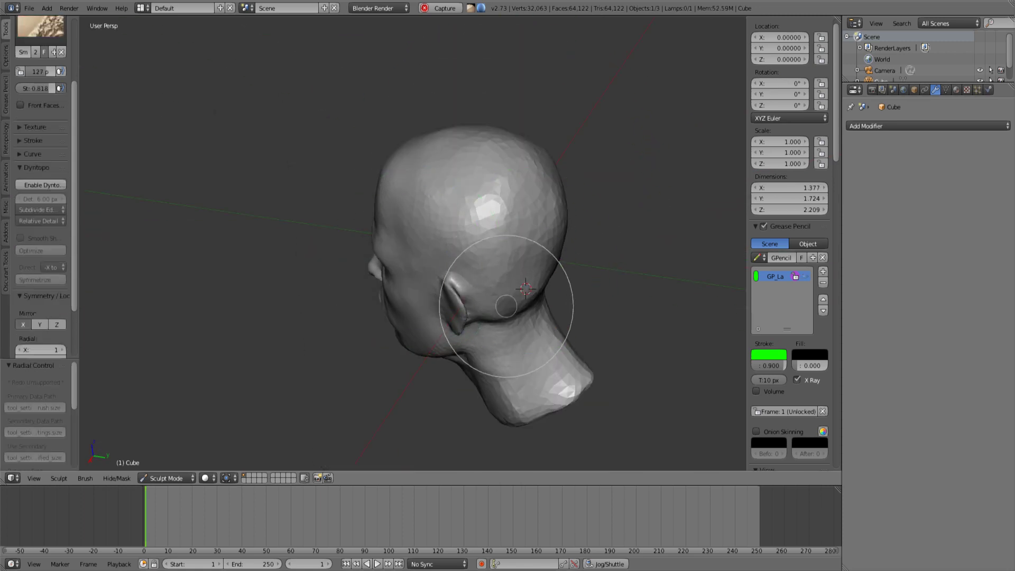
Step: Pull the ears inward with the Grab brush at 101 px and push in the back of the head at 129 px
mouse_move(550, 159)
middle_down()
mouse_move(521, 203)
mouse_move(526, 297)
mouse_move(523, 259)
middle_up()
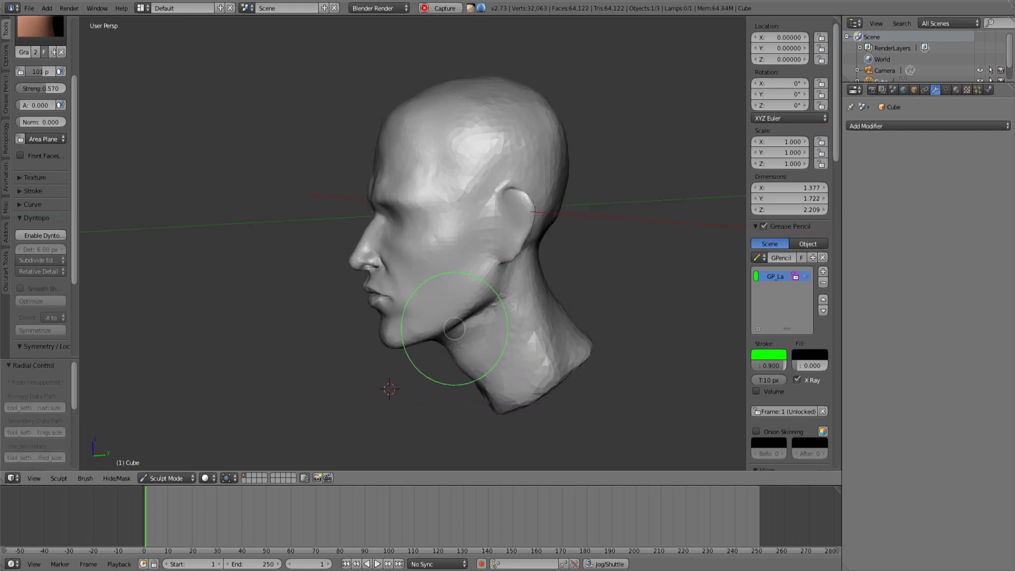
middle_drag(496, 267, 564, 302)
key(KP_1)
mouse_move(567, 281)
shift+mouse_down()
mouse_move(553, 192)
mouse_move(561, 227)
shift+mouse_up()
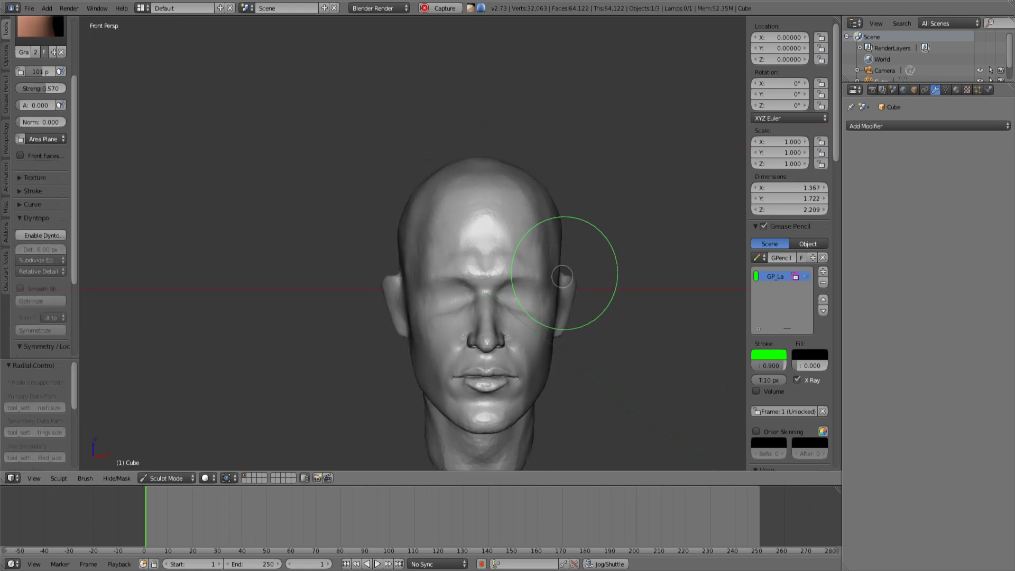
middle_drag(578, 227, 522, 241)
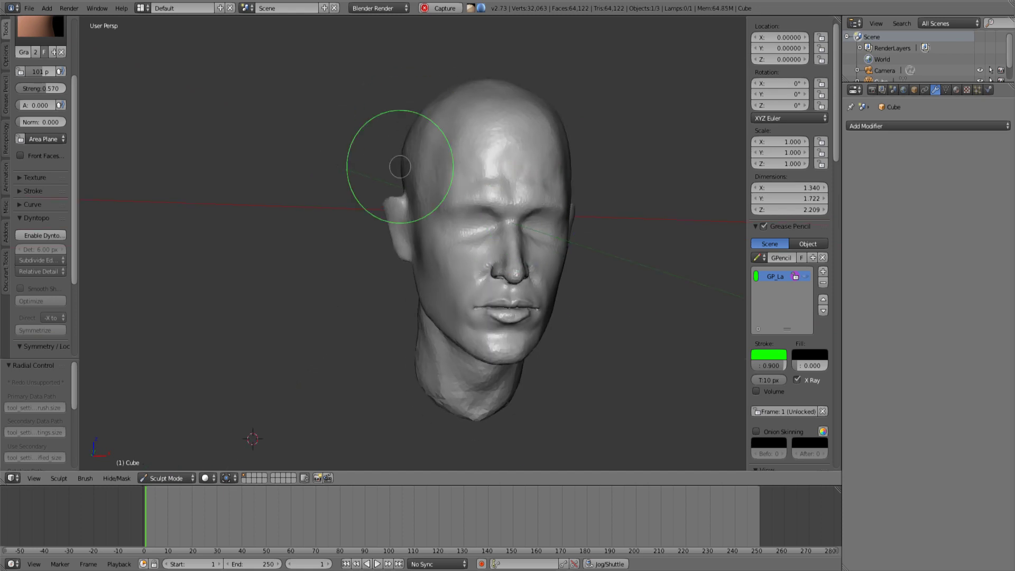
mouse_move(400, 167)
middle_down()
mouse_move(412, 317)
mouse_move(340, 363)
mouse_move(294, 244)
middle_up()
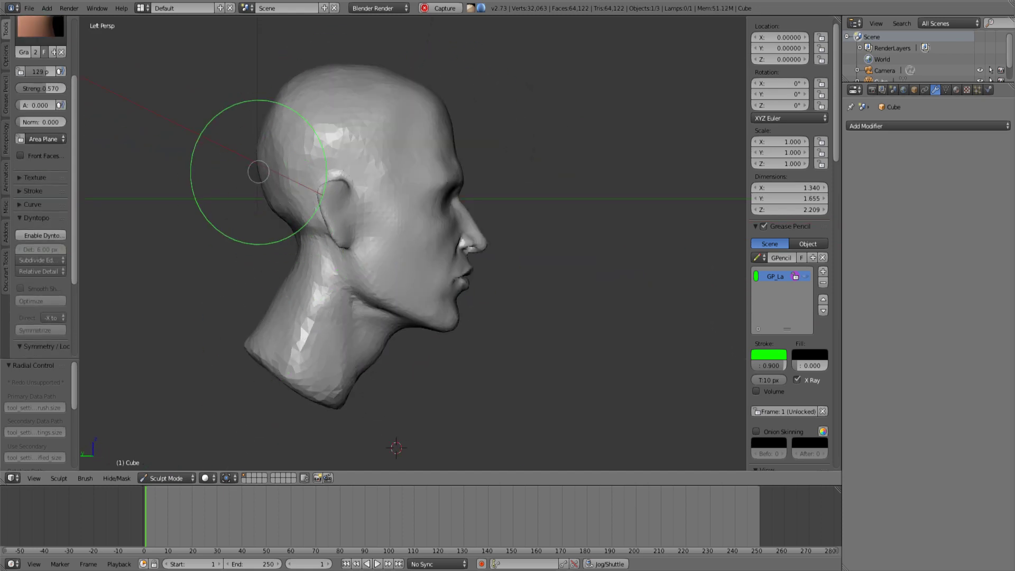
Step: Reshape the ear with the Grab brush at 83 px and smooth its surface
shift+middle_drag(292, 90, 368, 138)
scroll(368, 139, up, 4)
middle_drag(367, 138, 383, 143)
key(f)
click(376, 239)
middle_drag(419, 217, 358, 295)
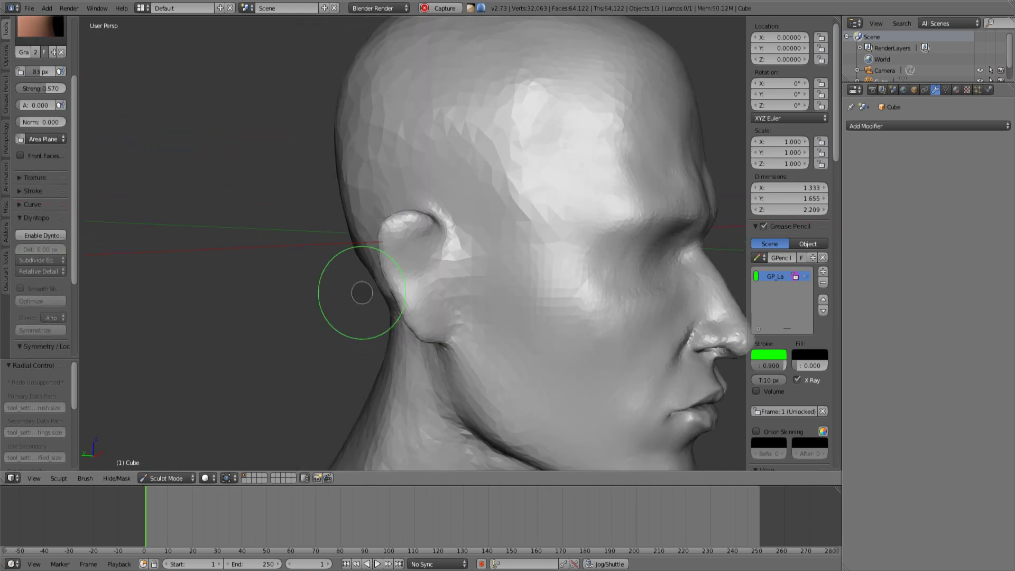
scroll(418, 266, up, 3)
middle_drag(370, 251, 402, 248)
scroll(402, 247, up, 3)
click(418, 248)
shift+drag(413, 240, 400, 254)
Step: Enable dynamic topology and build up the ear with the Clay brush
key(c)
scroll(471, 296, up, 4)
mouse_move(423, 328)
shift+middle_down()
mouse_move(471, 297)
mouse_move(462, 293)
shift+middle_up()
key(ctrl+d)
drag(460, 317, 403, 363)
scroll(420, 358, down, 3)
Step: Reshape the mouth corner with the Grab brush at 96 px, alternating with the Smooth brush
key(f)
click(417, 360)
mouse_move(404, 363)
middle_down()
mouse_move(544, 243)
mouse_move(446, 252)
mouse_move(441, 306)
mouse_move(447, 291)
middle_up()
key(g)
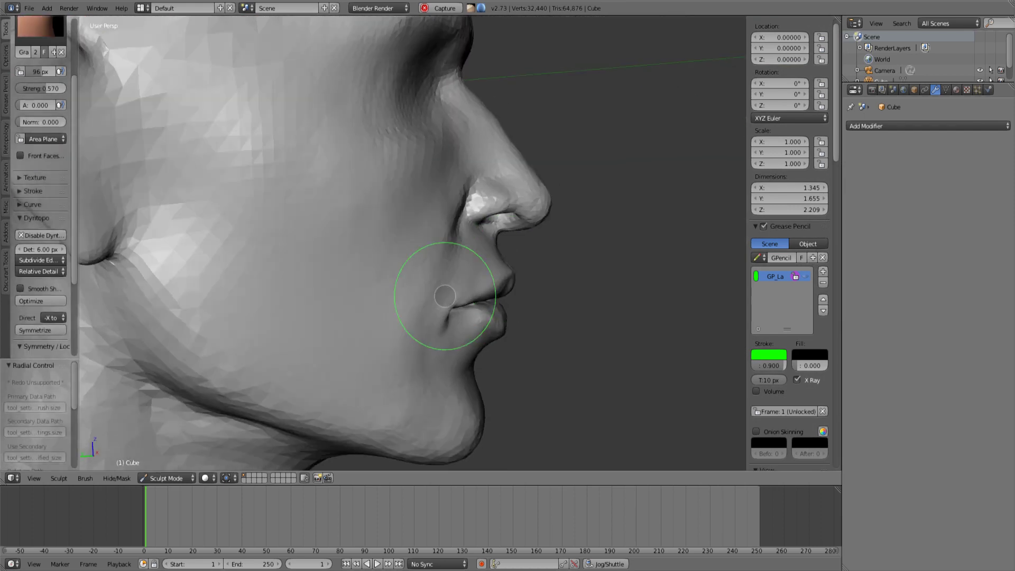
mouse_move(415, 347)
middle_down()
mouse_move(508, 275)
mouse_move(403, 227)
mouse_move(445, 204)
mouse_move(421, 170)
mouse_move(471, 161)
mouse_move(538, 227)
mouse_move(374, 279)
mouse_move(487, 333)
mouse_move(346, 200)
mouse_move(271, 272)
mouse_move(243, 224)
mouse_move(320, 290)
mouse_move(535, 215)
middle_up()
key(s)
key(g)
key(s)
key(g)
Step: Carve the fold at the mouth corner with the Crease brush
key(shift+c)
scroll(474, 192, up, 4)
key(f)
mouse_move(474, 192)
middle_down()
mouse_move(478, 290)
mouse_move(470, 297)
mouse_move(497, 265)
middle_up()
scroll(497, 265, up, 2)
drag(497, 265, 490, 335)
key(g)
key(shift+c)
Step: Shift the shape around the mouth with the Grab brush and switch to smoothing it
mouse_move(473, 267)
middle_down()
mouse_move(454, 192)
mouse_move(500, 228)
mouse_move(574, 254)
middle_up()
key(g)
drag(589, 318, 600, 296)
middle_drag(600, 286, 548, 290)
key(s)
Step: Refine the mouth area from another angle with the Grab and Smooth brushes and resize the brush
mouse_move(507, 256)
middle_down()
mouse_move(433, 244)
mouse_move(467, 223)
mouse_move(465, 233)
mouse_move(501, 186)
mouse_move(370, 331)
middle_up()
key(g)
scroll(465, 233, down, 4)
scroll(370, 331, up, 3)
key(s)
mouse_move(370, 296)
middle_down()
mouse_move(351, 327)
mouse_move(334, 171)
mouse_move(347, 295)
mouse_move(350, 235)
mouse_move(357, 253)
middle_up()
key(g)
shift+drag(357, 254, 365, 262)
key(f)
click(387, 294)
Step: Switch to Object Mode and examine the whole head from the front and up close
mouse_move(365, 262)
middle_down()
mouse_move(370, 294)
mouse_move(427, 272)
mouse_move(476, 231)
mouse_move(507, 292)
mouse_move(482, 238)
mouse_move(476, 284)
mouse_move(506, 365)
mouse_move(512, 191)
middle_up()
scroll(387, 295, down, 4)
scroll(508, 292, up, 5)
scroll(508, 292, down, 7)
scroll(517, 265, up, 4)
scroll(517, 265, down, 7)
scroll(505, 365, up, 3)
key(Tab)
key(KP_1)
scroll(496, 123, down, 2)
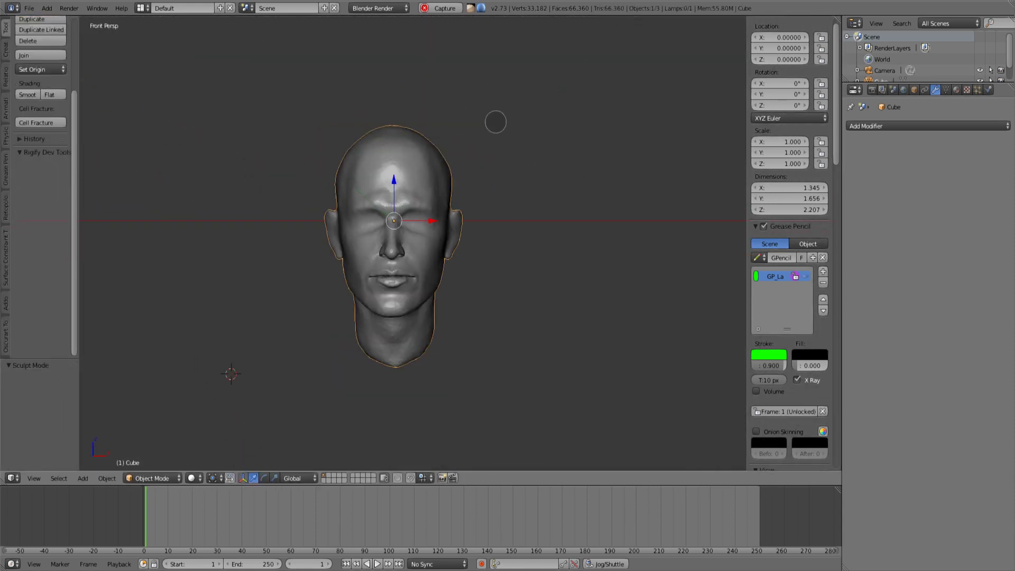
scroll(547, 180, up, 1)
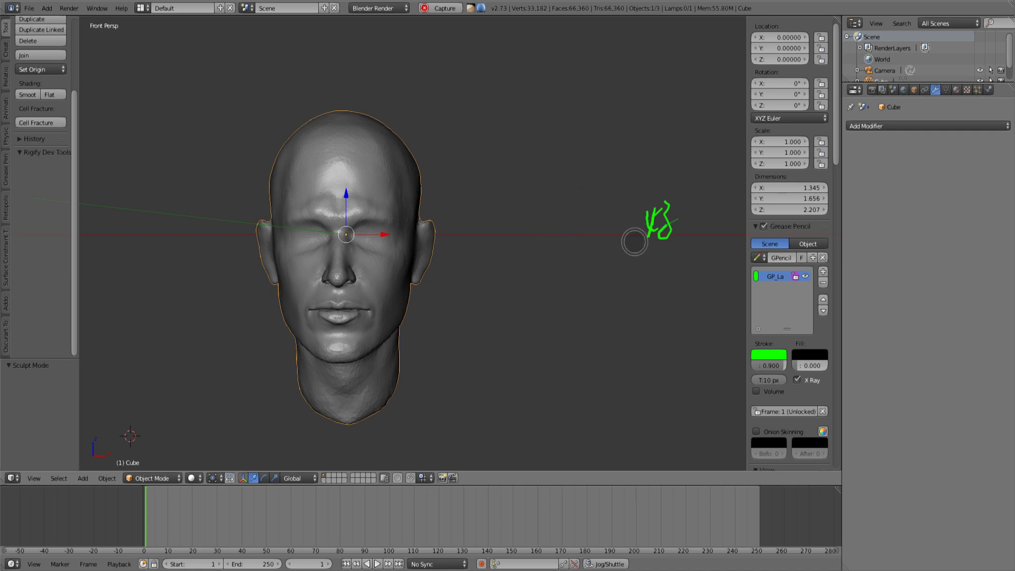
middle_drag(635, 241, 666, 251)
scroll(596, 253, up, 4)
scroll(43, 159, up, 4)
Step: Return to Sculpt Mode, choose a sculpting brush and smooth the skin below the mouth corner at 44 px
key(Tab)
click(481, 82)
click(42, 104)
click(35, 261)
scroll(435, 241, up, 3)
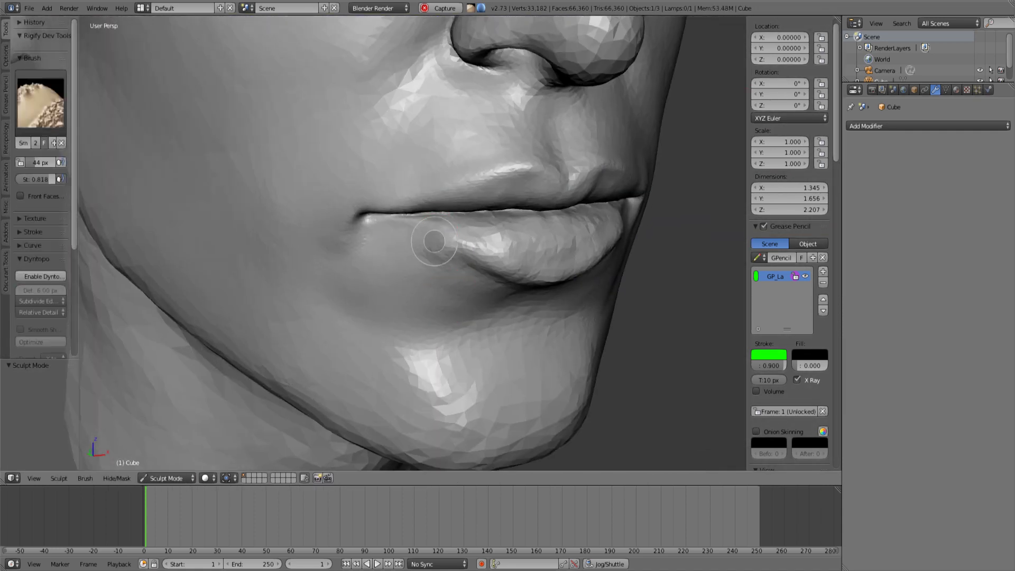
Step: Build up the chin below the lower lip with the Clay brush at 44 px and smooth the transitions
mouse_move(492, 240)
middle_down()
mouse_move(511, 229)
mouse_move(548, 334)
middle_up()
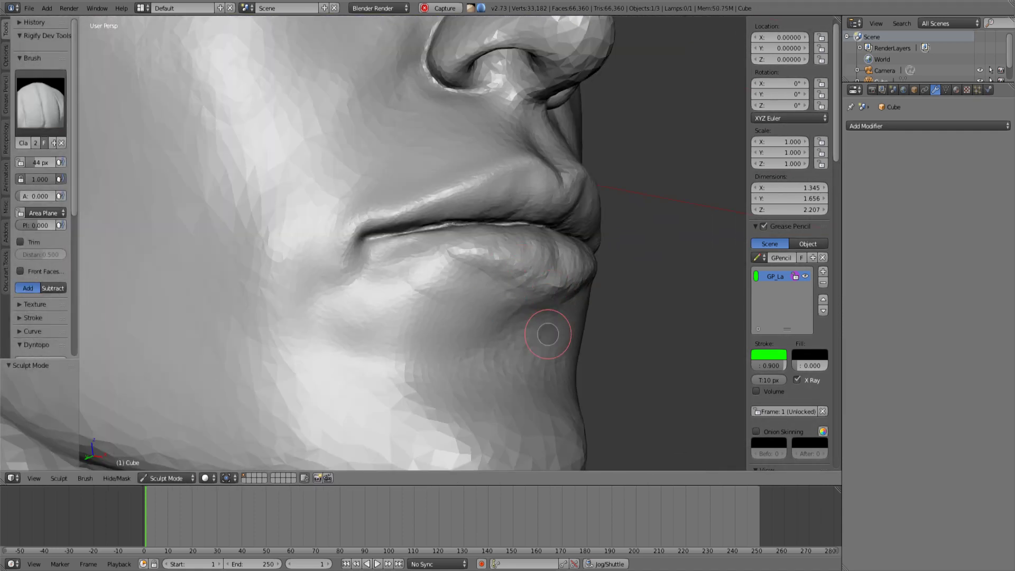
scroll(506, 284, down, 3)
middle_drag(506, 284, 428, 288)
shift+drag(491, 338, 516, 362)
mouse_move(439, 296)
middle_down()
mouse_move(499, 297)
mouse_move(568, 318)
middle_up()
drag(572, 353, 517, 389)
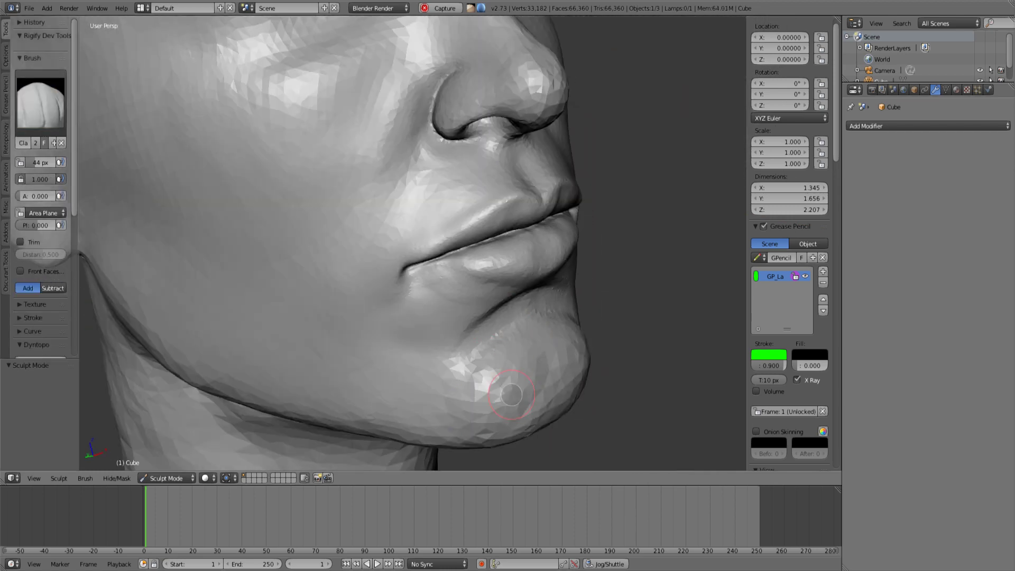
scroll(570, 317, down, 2)
mouse_move(529, 296)
middle_down()
mouse_move(592, 234)
mouse_move(515, 304)
middle_up()
shift+drag(515, 304, 524, 318)
middle_drag(524, 317, 556, 211)
Step: Set the brush radius to 34 px and build up both closed eyelids with the Clay brush
key(f)
mouse_move(476, 106)
shift+middle_down()
mouse_move(479, 254)
mouse_move(449, 188)
mouse_move(515, 183)
shift+middle_up()
click(467, 238)
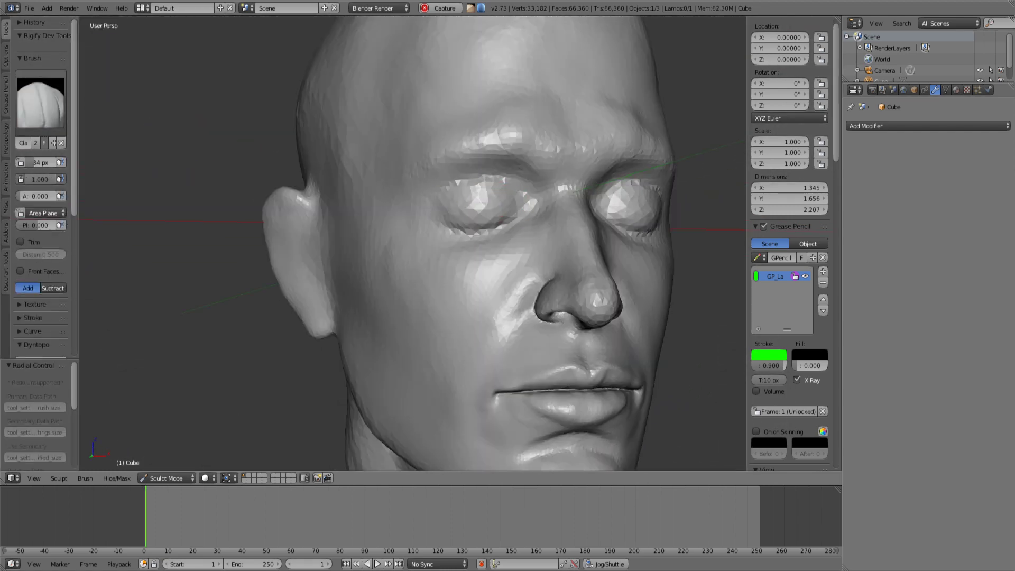
Step: Enable dynamic topology and carve the closed eyelid line and upper lid fold with the Crease brush at 34 px
scroll(476, 212, up, 4)
key(shift+c)
key(ctrl+d)
middle_drag(476, 211, 484, 201)
drag(616, 152, 442, 184)
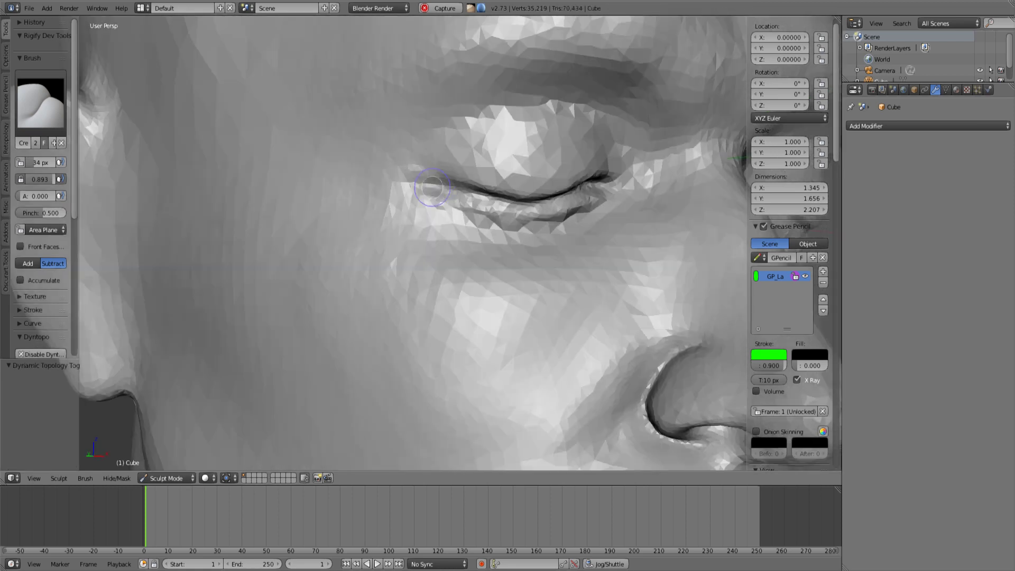
key(s)
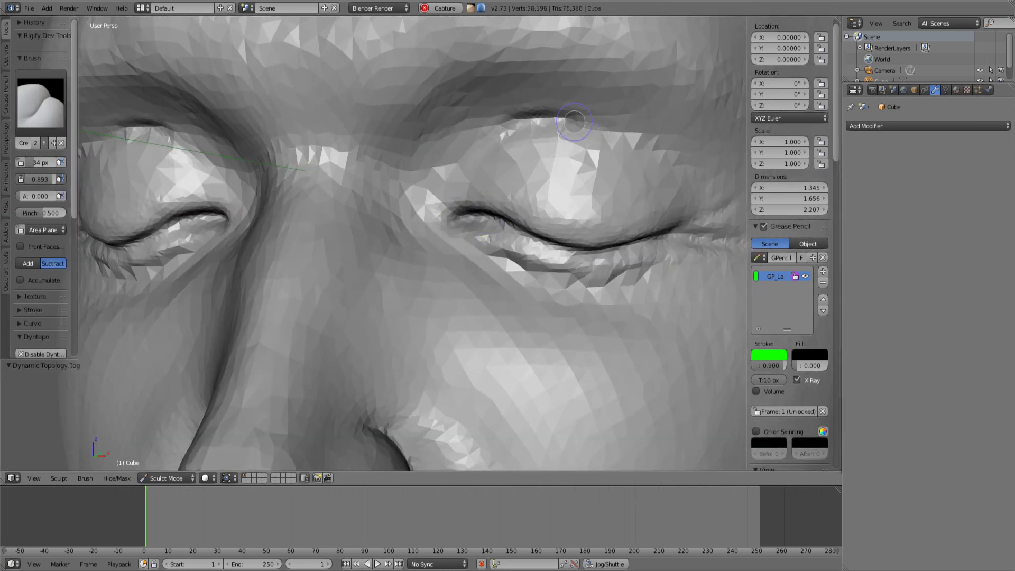
Step: Deepen the crease along the seam of the closed eyelids with the Crease brush at 34 px
middle_drag(582, 162, 528, 201)
drag(478, 218, 560, 252)
middle_drag(560, 252, 629, 238)
scroll(529, 232, down, 5)
middle_drag(529, 232, 500, 230)
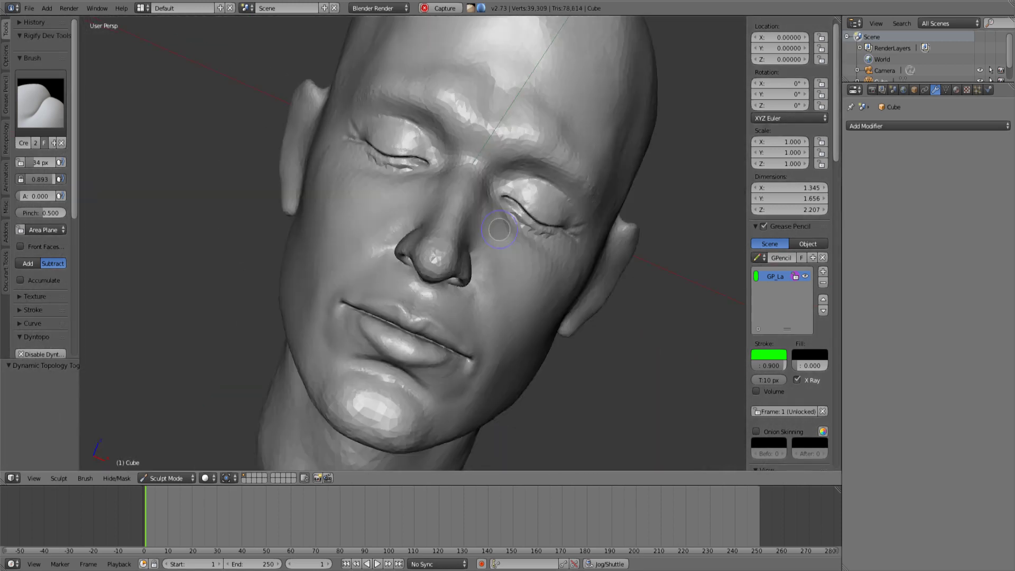
Step: Set the Clay brush radius to 83 px and build up the upper cheeks beneath the closed eyes
scroll(537, 180, up, 4)
middle_drag(497, 170, 544, 164)
mouse_move(560, 212)
middle_down()
mouse_move(542, 233)
mouse_move(539, 192)
middle_up()
scroll(542, 222, down, 2)
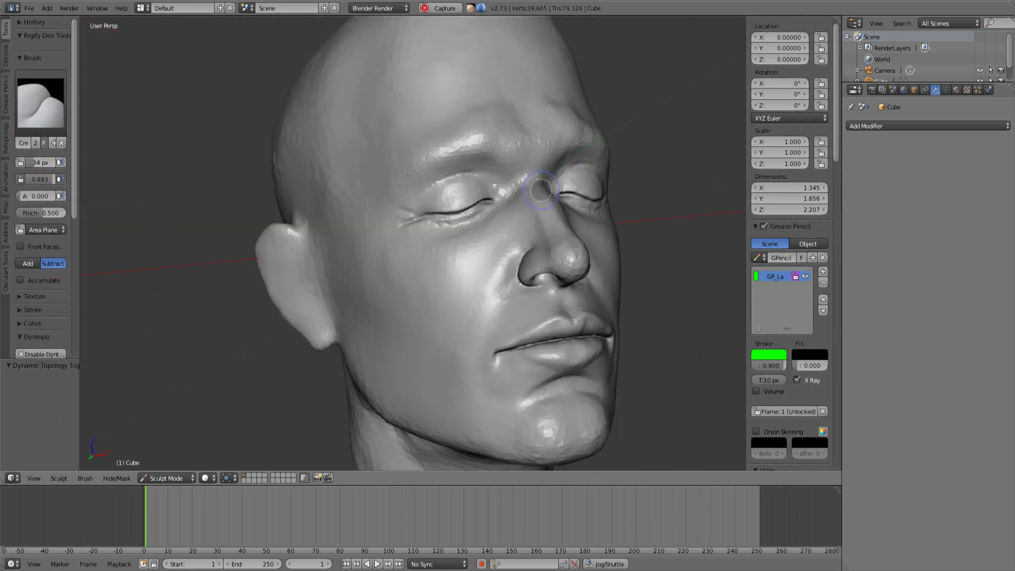
scroll(529, 196, up, 5)
scroll(465, 209, down, 2)
key(c)
key(f)
click(417, 220)
scroll(423, 220, down, 1)
middle_drag(417, 220, 430, 163)
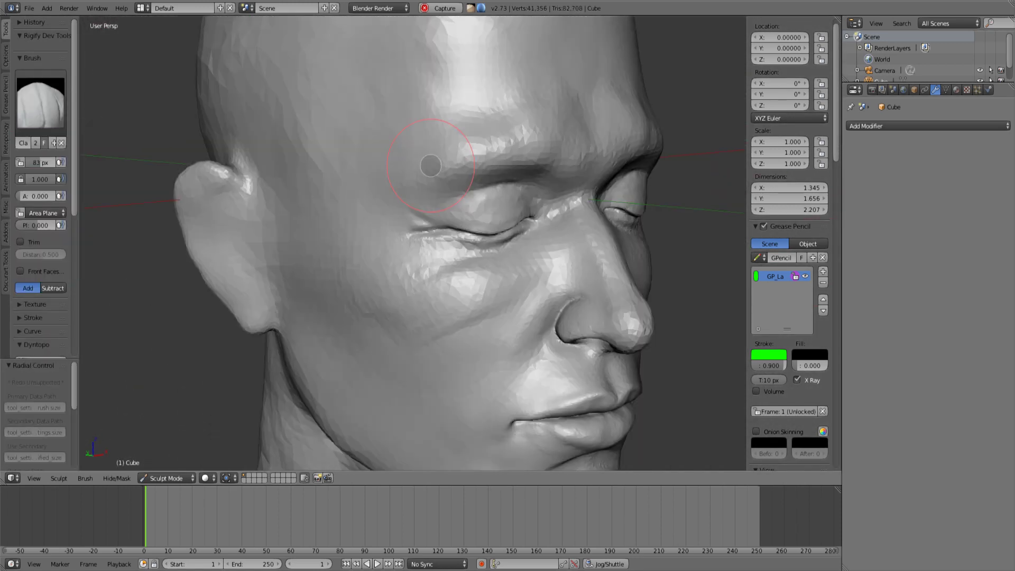
scroll(450, 228, down, 2)
mouse_move(503, 269)
mouse_down()
mouse_move(472, 293)
mouse_move(492, 278)
mouse_up()
Step: Reshape the closed eyelids and their corners with the Grab brush at radii of 56 and 63 px
mouse_move(476, 265)
middle_down()
mouse_move(387, 265)
mouse_move(417, 227)
middle_up()
key(g)
scroll(402, 211, up, 3)
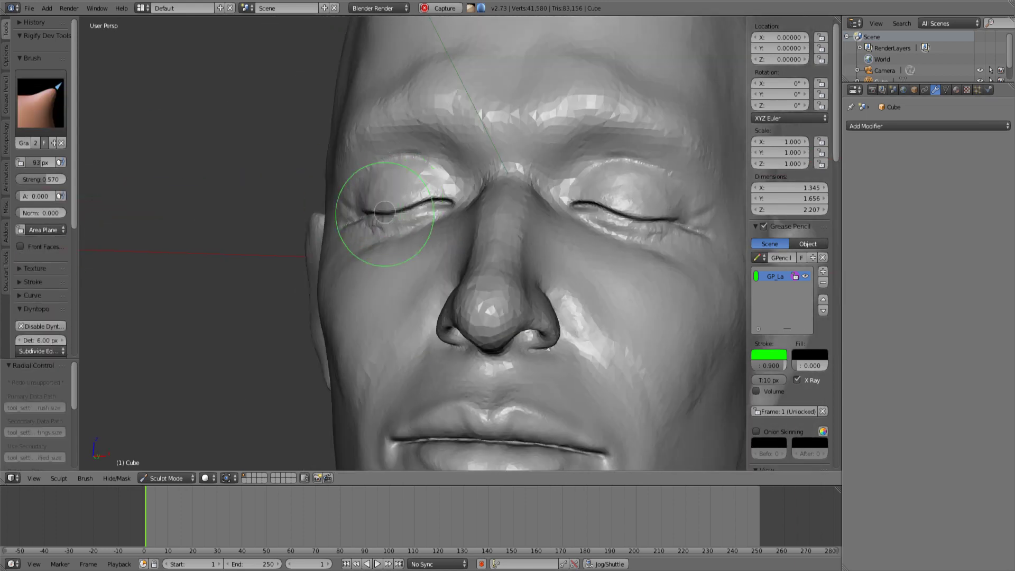
mouse_move(349, 209)
middle_down()
mouse_move(410, 196)
mouse_move(322, 254)
middle_up()
key(f)
click(403, 206)
key(c)
key(g)
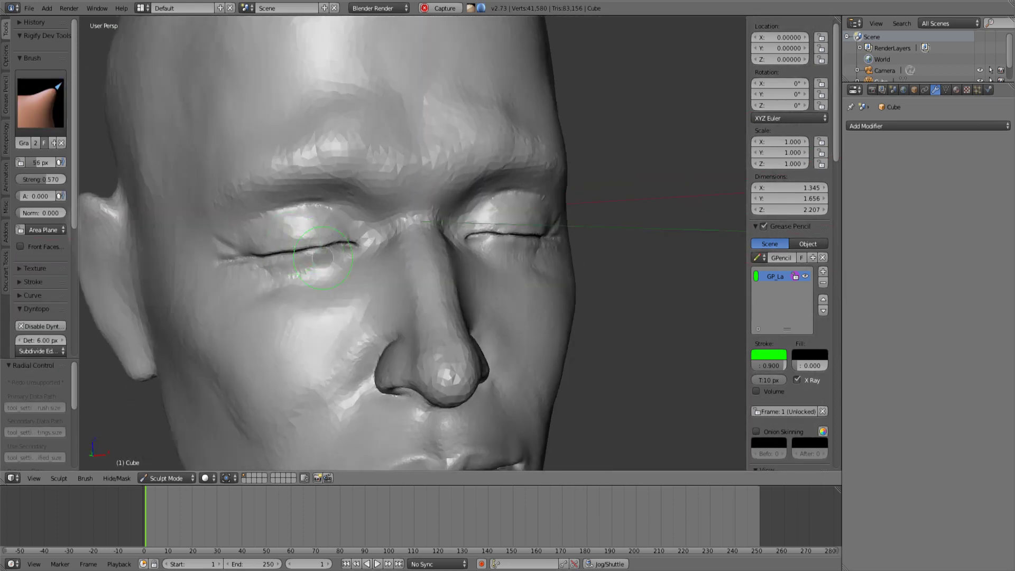
middle_drag(238, 216, 281, 255)
scroll(281, 255, down, 3)
middle_drag(465, 230, 374, 224)
scroll(374, 225, up, 2)
middle_drag(223, 241, 320, 245)
scroll(320, 245, down, 3)
middle_drag(439, 206, 335, 188)
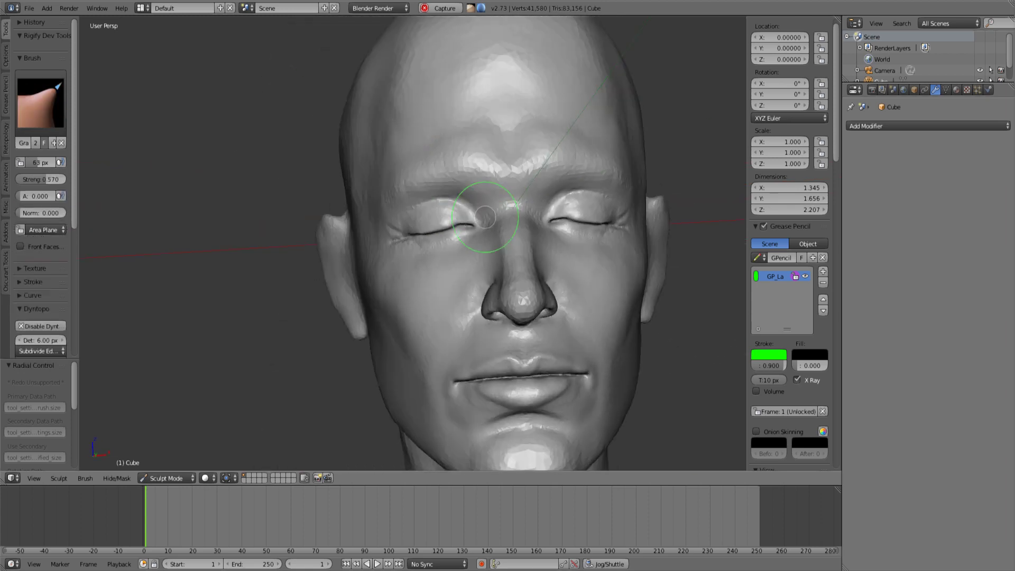
Step: Carve the inner eye sockets beside the nose bridge with the Clay brush at 54 px and build up the surrounding forms
scroll(485, 217, up, 3)
middle_drag(222, 137, 118, 124)
key(c)
middle_drag(370, 212, 455, 201)
ctrl+drag(447, 174, 478, 233)
middle_drag(478, 233, 460, 222)
ctrl+drag(471, 198, 497, 245)
middle_drag(497, 233, 430, 170)
drag(426, 172, 388, 193)
middle_drag(460, 196, 471, 229)
drag(471, 229, 468, 211)
scroll(468, 222, down, 3)
middle_drag(418, 233, 477, 238)
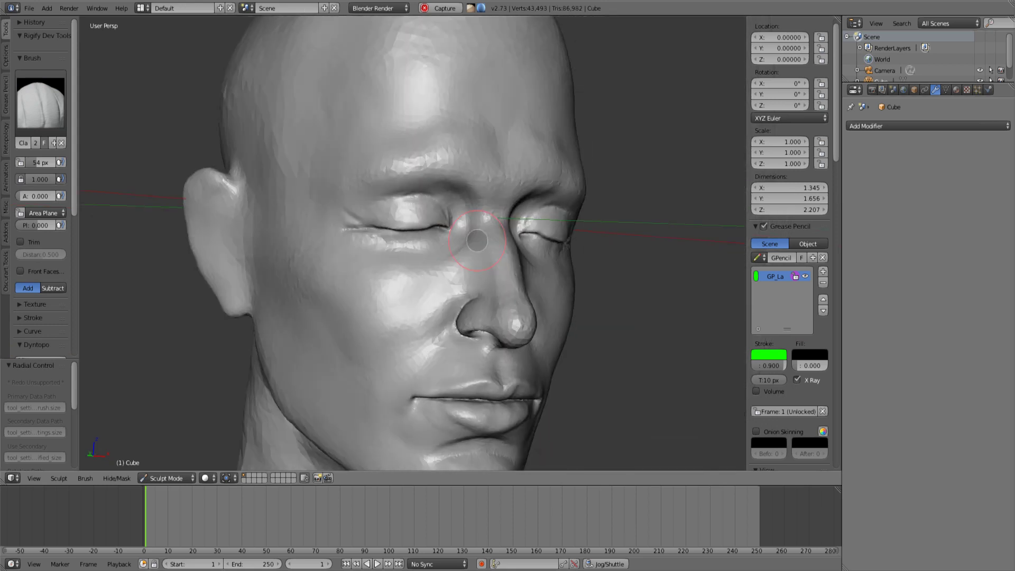
Step: Set the Grab brush to a 122 px radius and a strength of 0.454 for the larger head forms
middle_drag(344, 267, 413, 284)
scroll(186, 225, down, 3)
mouse_move(186, 225)
middle_down()
mouse_move(352, 211)
mouse_move(469, 295)
mouse_move(407, 263)
middle_up()
key(g)
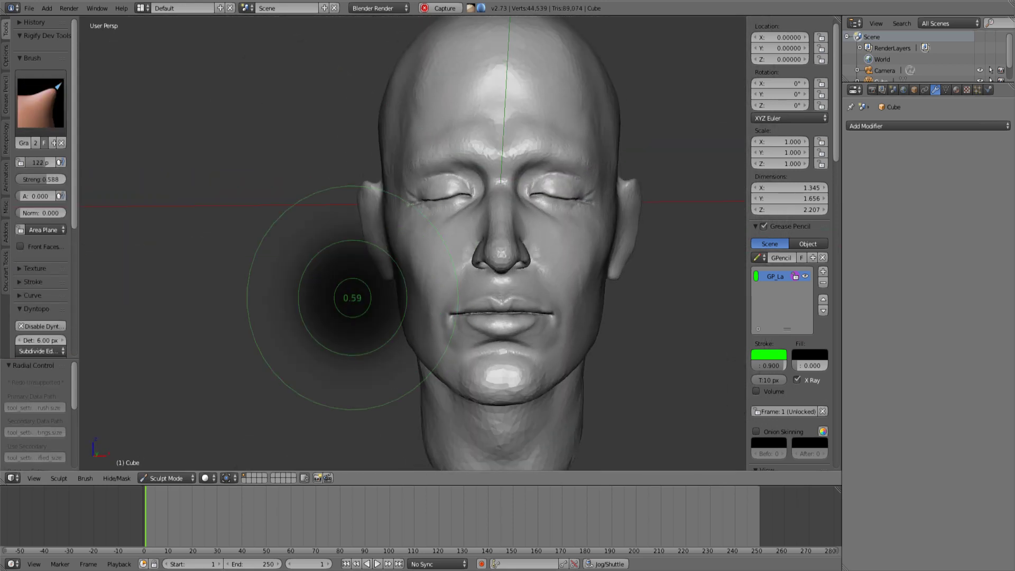
scroll(396, 228, up, 1)
scroll(497, 122, down, 5)
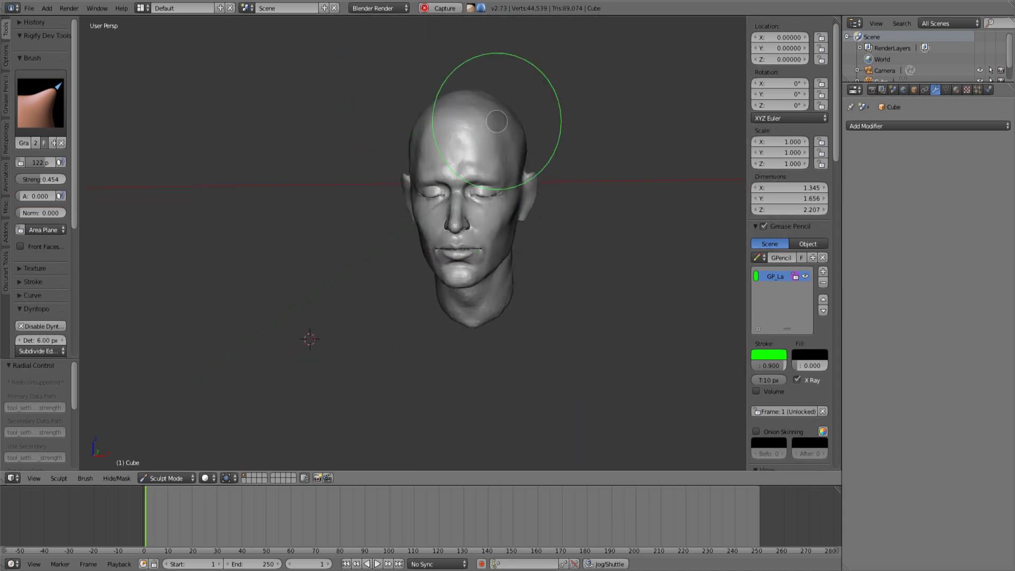
middle_drag(320, 326, 382, 243)
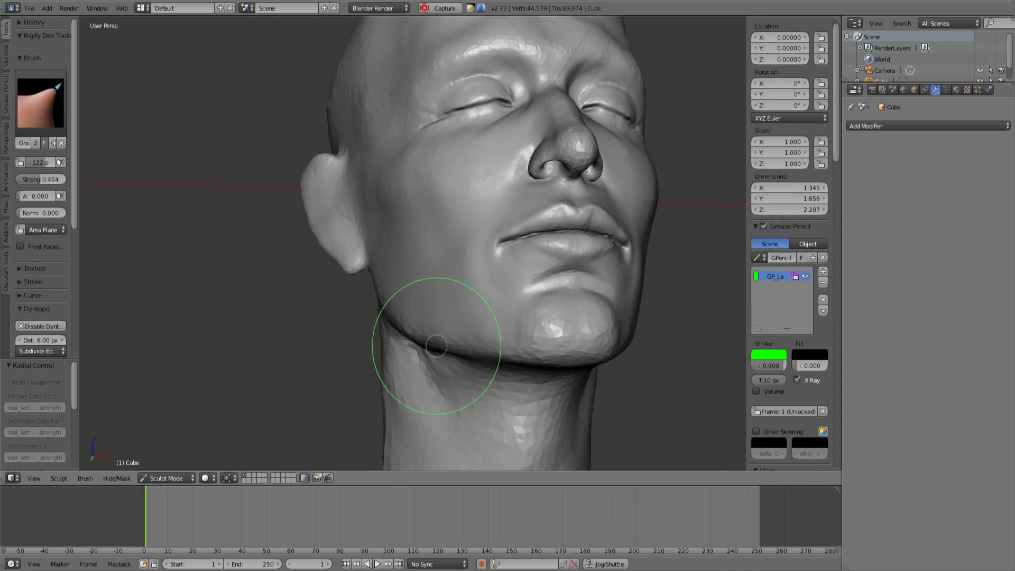
Step: Set the brush radius to 80 px and smooth the area around the nose bridge and the crown of the skull
mouse_move(437, 346)
middle_down()
mouse_move(469, 340)
mouse_move(354, 287)
middle_up()
scroll(508, 280, up, 2)
mouse_move(547, 270)
middle_down()
mouse_move(490, 294)
mouse_move(486, 249)
middle_up()
key(f)
click(463, 205)
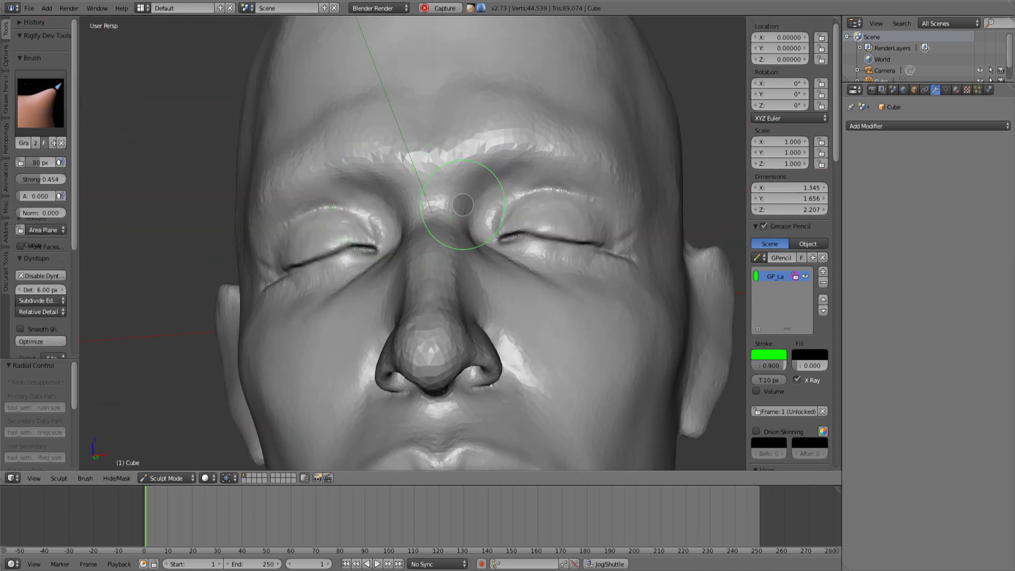
scroll(464, 205, down, 4)
middle_drag(417, 211, 453, 172)
scroll(460, 201, up, 3)
shift+drag(460, 201, 474, 211)
middle_drag(581, 212, 447, 205)
scroll(446, 204, down, 2)
shift+drag(498, 127, 521, 97)
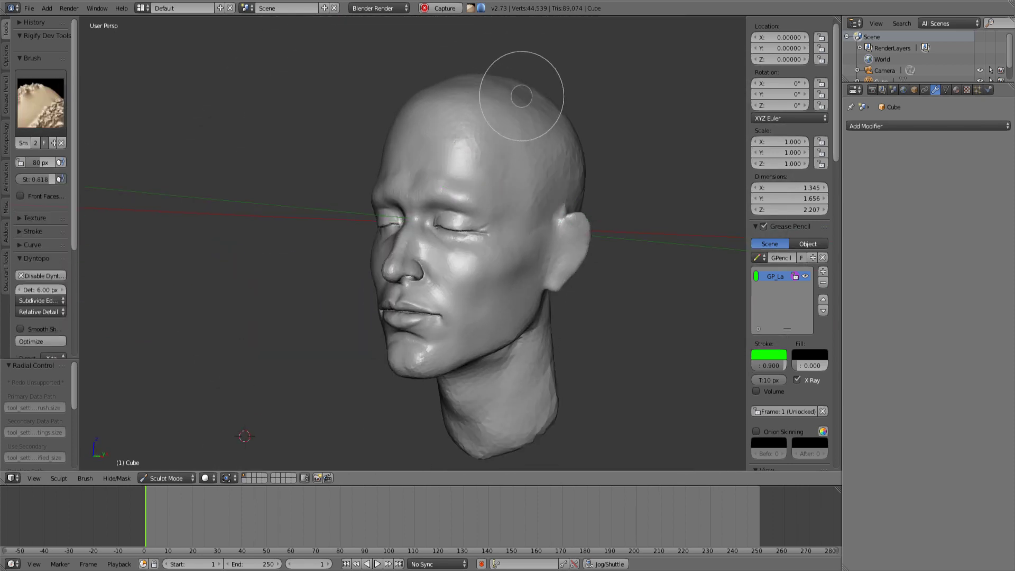
Step: Lower the crown of the skull and bring the ears closer to the head with the Grab brush at 80 px
middle_drag(475, 424, 579, 147)
scroll(535, 145, up, 4)
scroll(419, 136, down, 5)
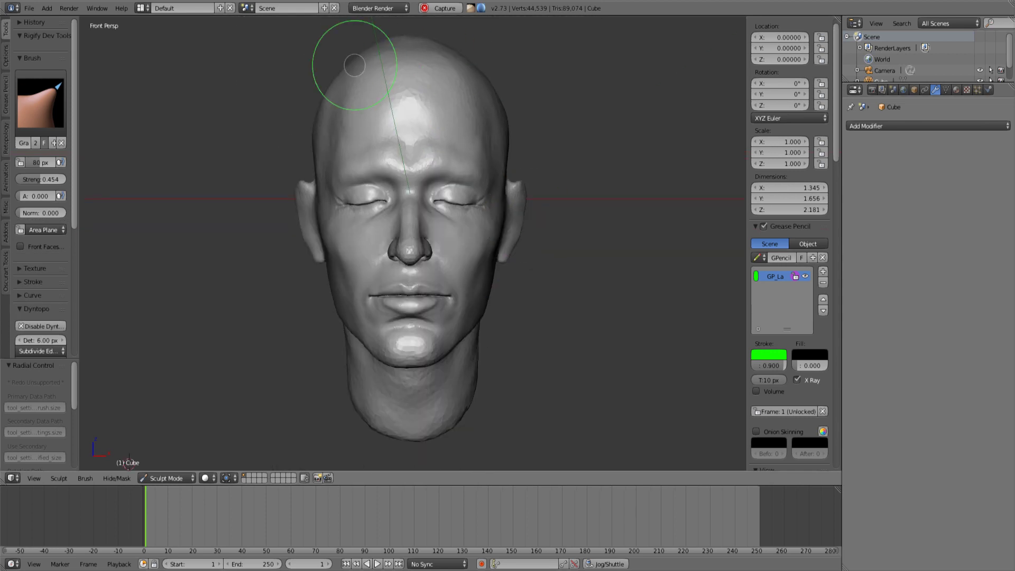
middle_drag(318, 185, 354, 204)
scroll(354, 204, up, 5)
drag(354, 205, 360, 212)
scroll(360, 212, down, 2)
middle_drag(354, 204, 353, 237)
drag(353, 238, 363, 240)
key(KP_1)
scroll(436, 270, down, 2)
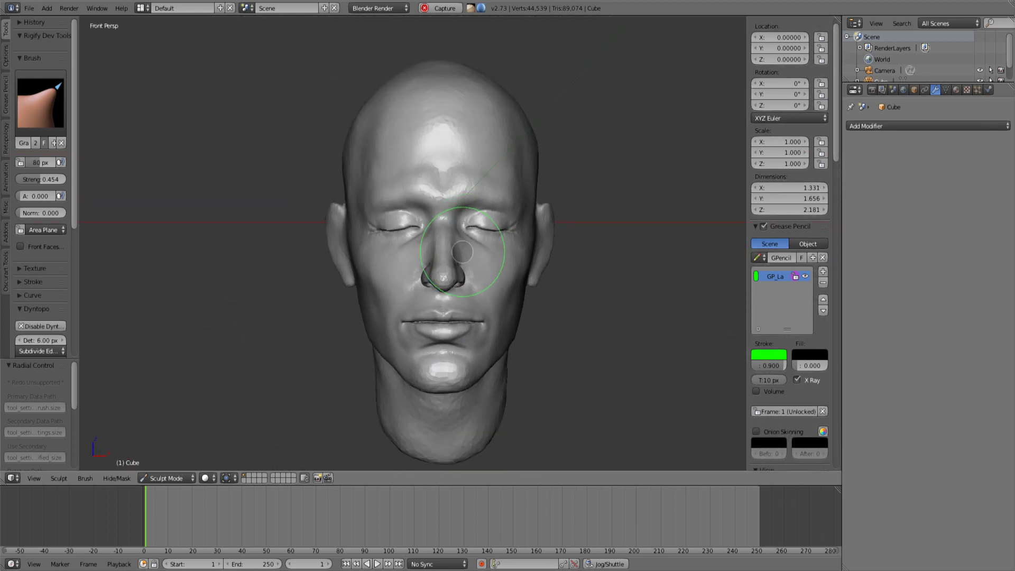
Step: Check the head from the front and switch it from sculpting to Object Mode
key(KP_1)
scroll(497, 190, down, 1)
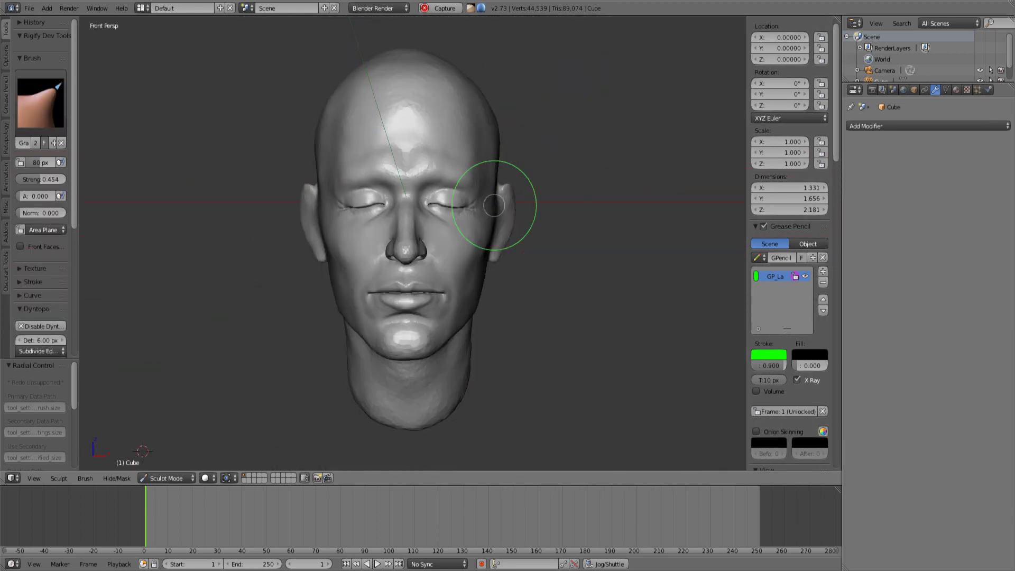
middle_drag(559, 201, 432, 237)
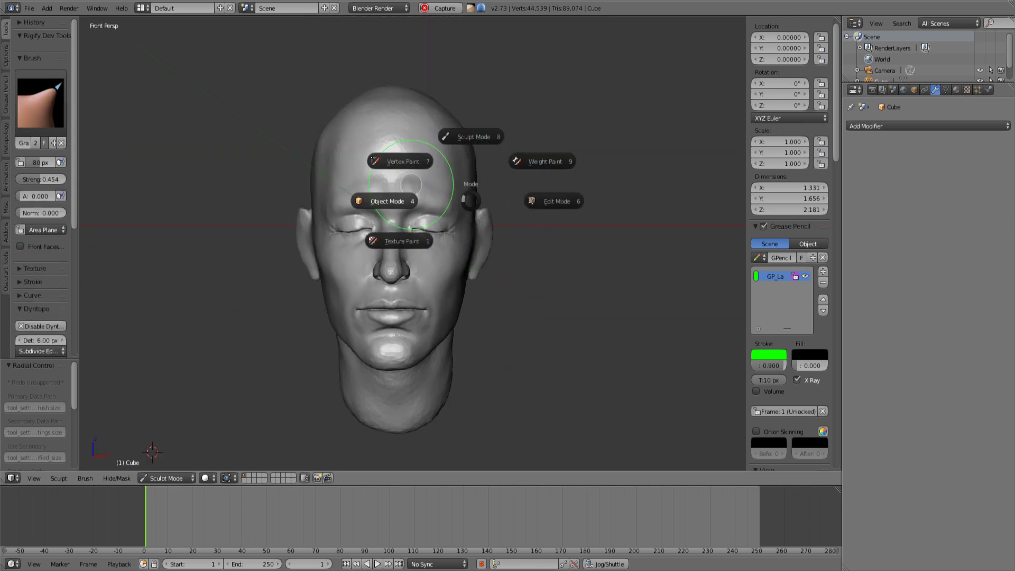
click(411, 184)
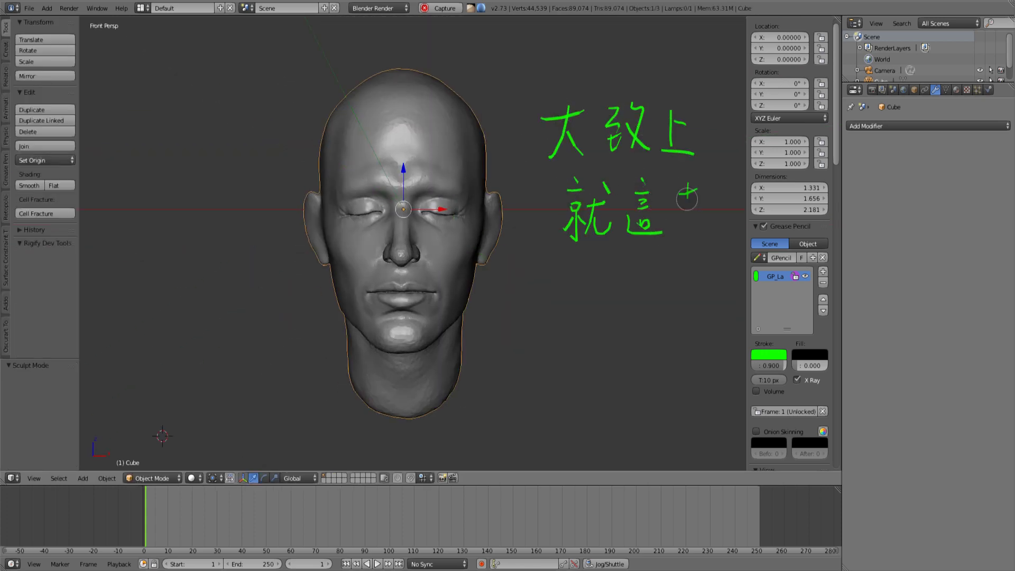
Step: Change the render engine to Cycles Render and add a new material to the head
middle_drag(663, 224, 616, 232)
scroll(499, 222, down, 1)
click(379, 7)
click(378, 41)
click(956, 90)
click(905, 159)
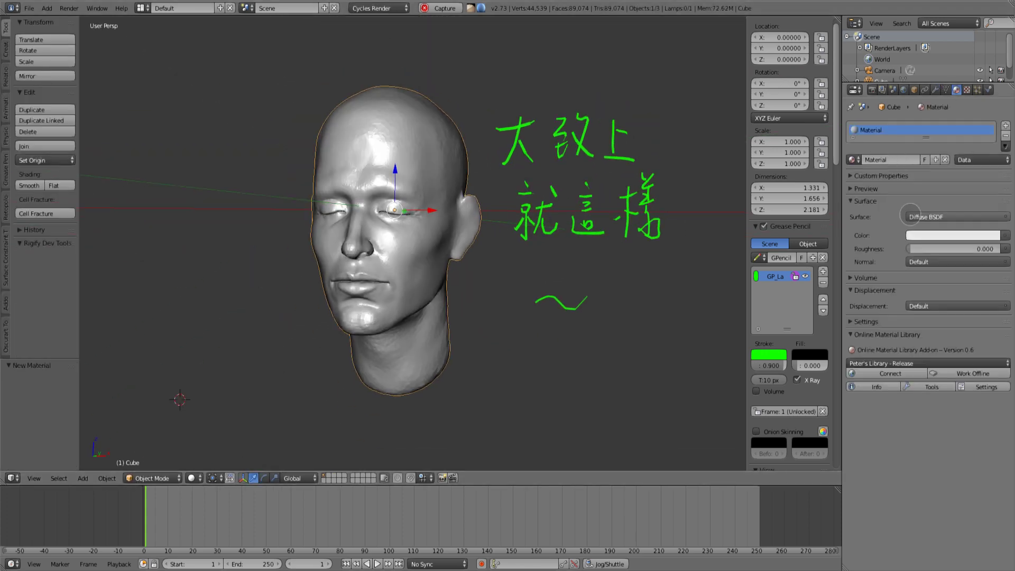
Step: Frame the whole scene from the front in the second viewport without its side panels and rotate the Sun lamp
scroll(528, 201, up, 1)
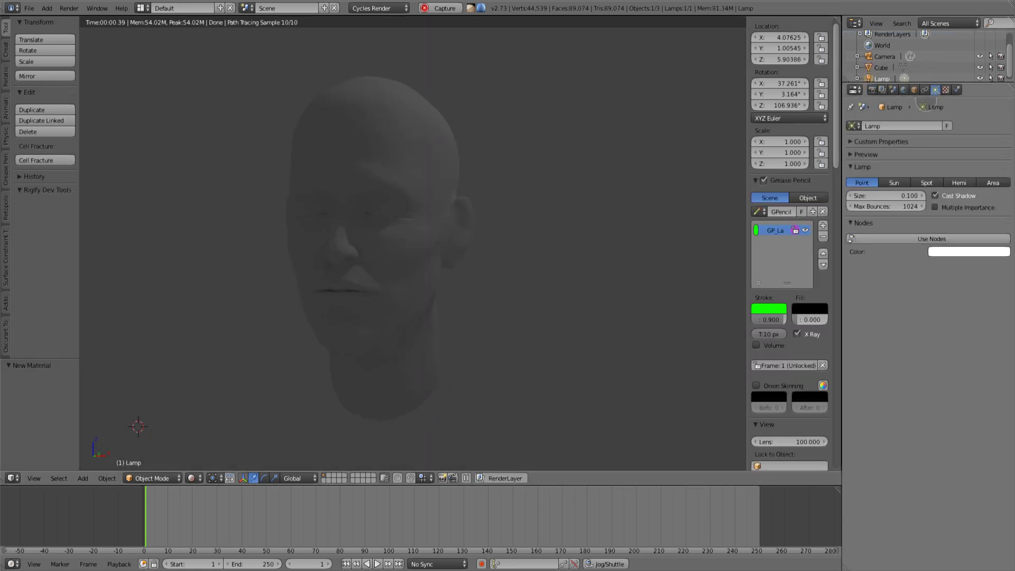
mouse_move(595, 190)
middle_down()
mouse_move(617, 211)
mouse_move(680, 163)
middle_up()
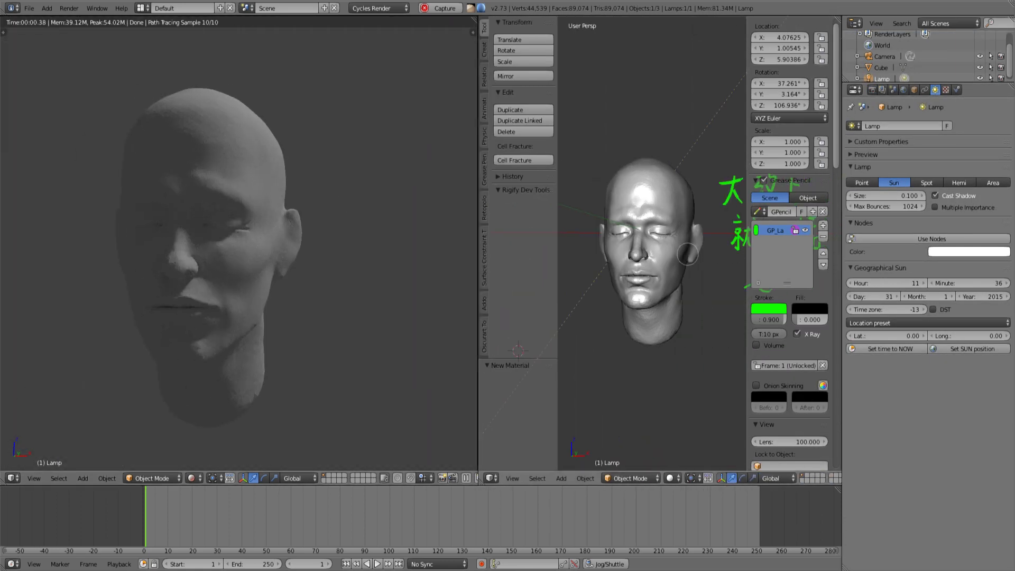
key(t)
key(n)
key(KP_1)
key(Home)
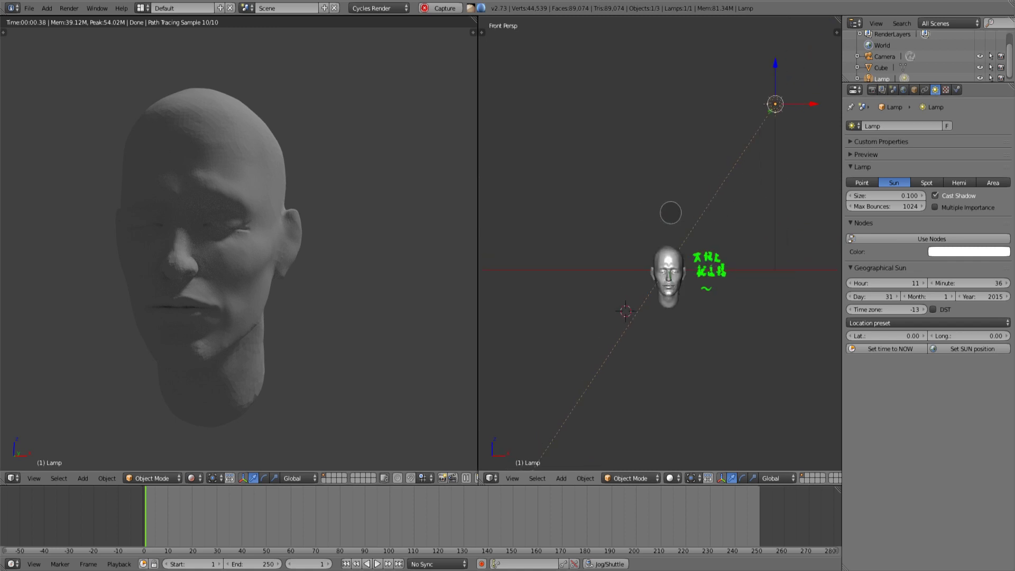
key(r)
click(732, 235)
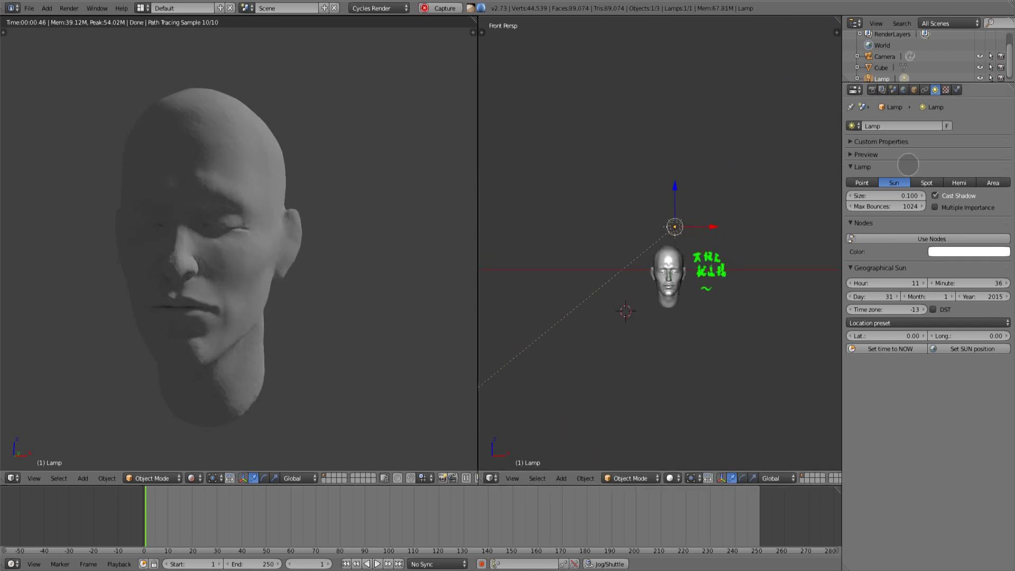
Step: Enable nodes for the Sun lamp and set its emission strength to 2
click(932, 239)
click(953, 271)
text(2)
key(Return)
Step: Rotate the Sun lamp in the front and right side views to light the face in the rendered preview
shift+middle_drag(704, 224, 699, 211)
key(r)
click(710, 186)
key(KP_3)
key(r)
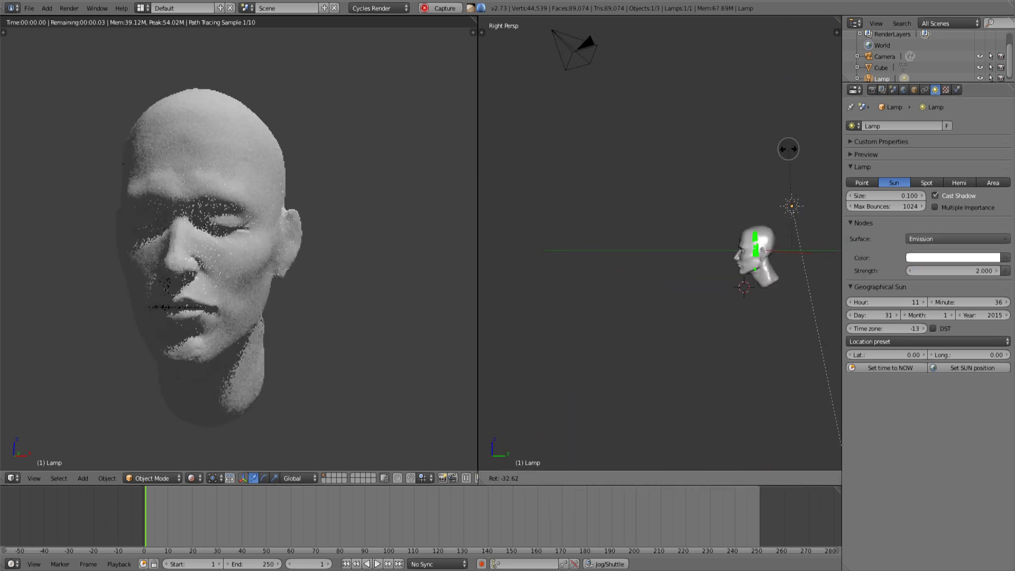
click(838, 140)
scroll(349, 196, up, 1)
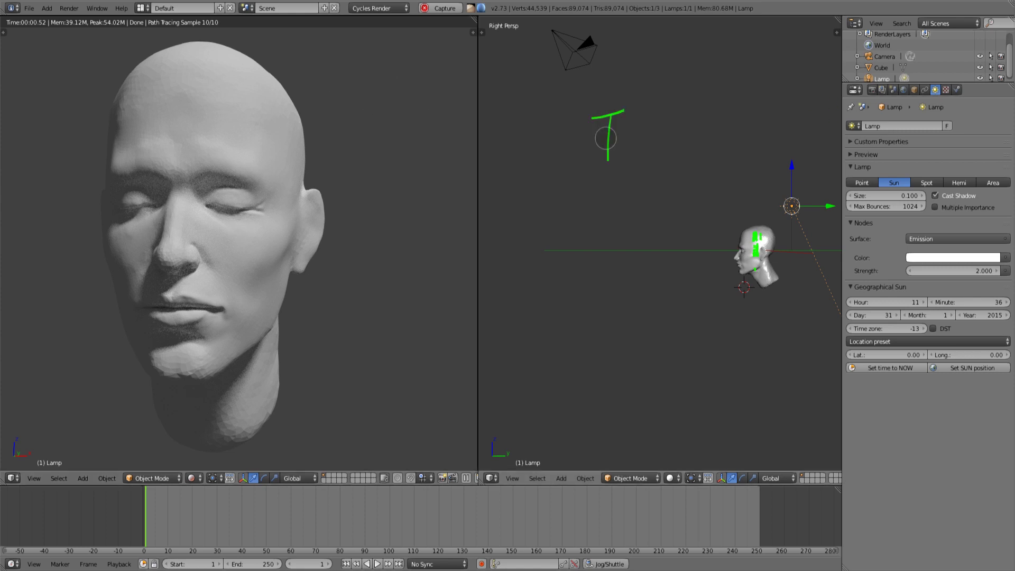